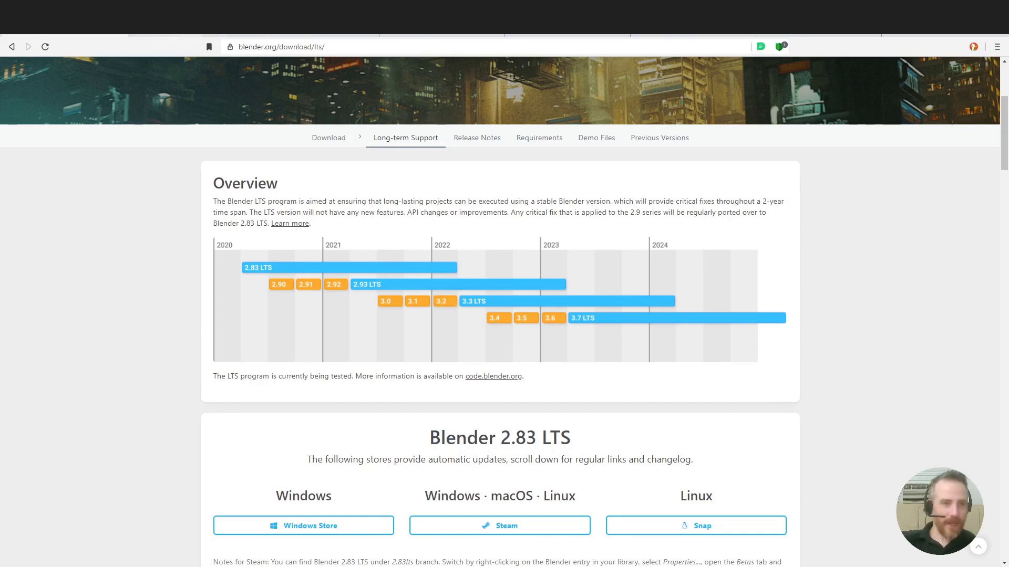
# Step: Go to the wiki Release Notes tab and open the Blender 2.92 Release Notes page
pyautogui.click(180, 34)
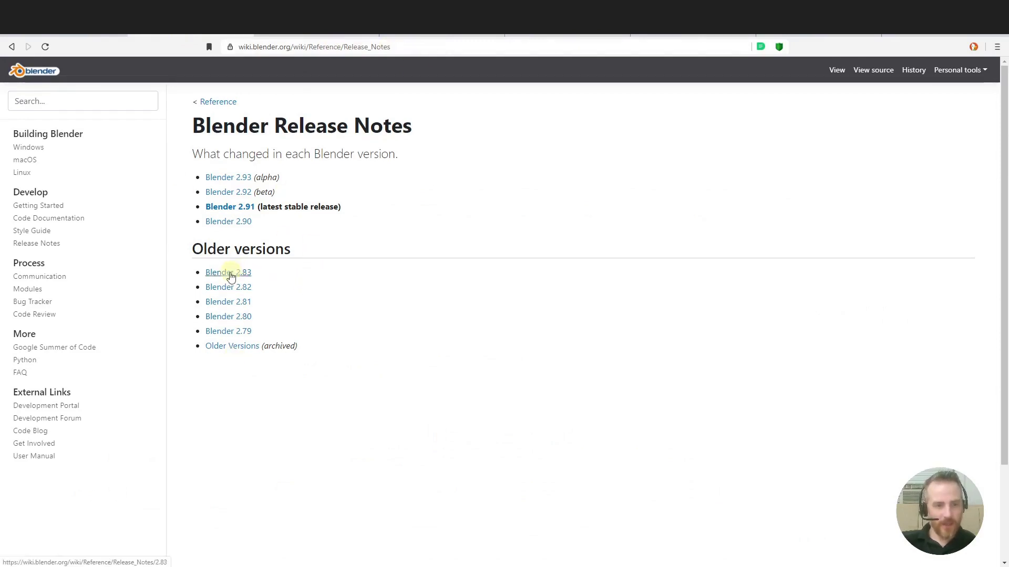
pyautogui.click(251, 273)
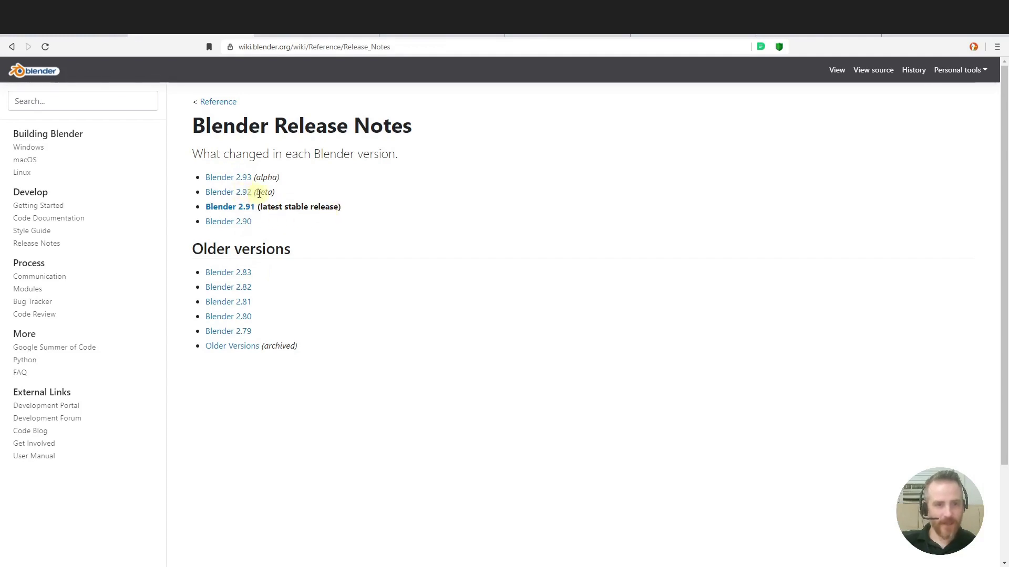
pyautogui.click(224, 192)
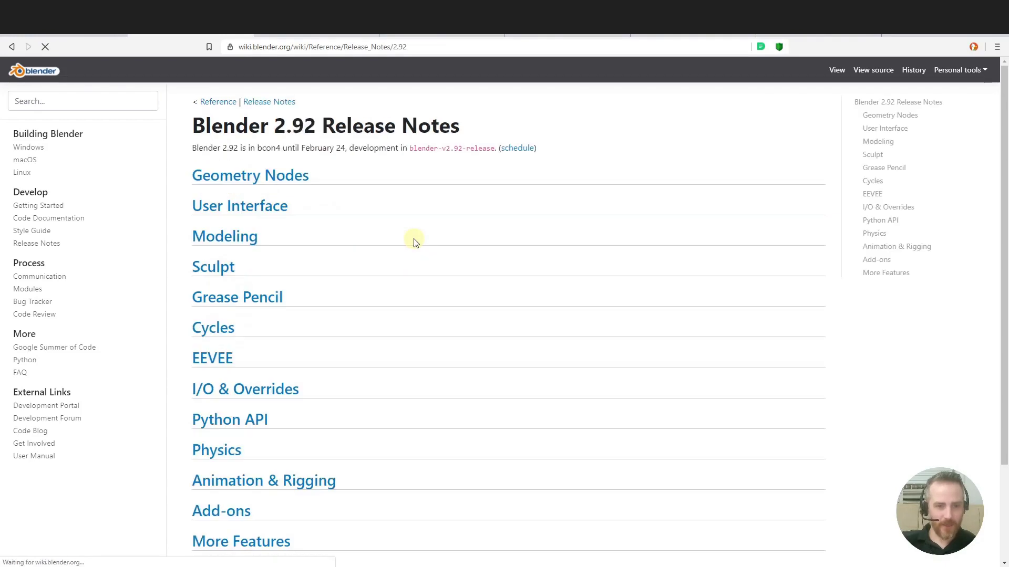
pyautogui.scroll(-3, 414, 241)
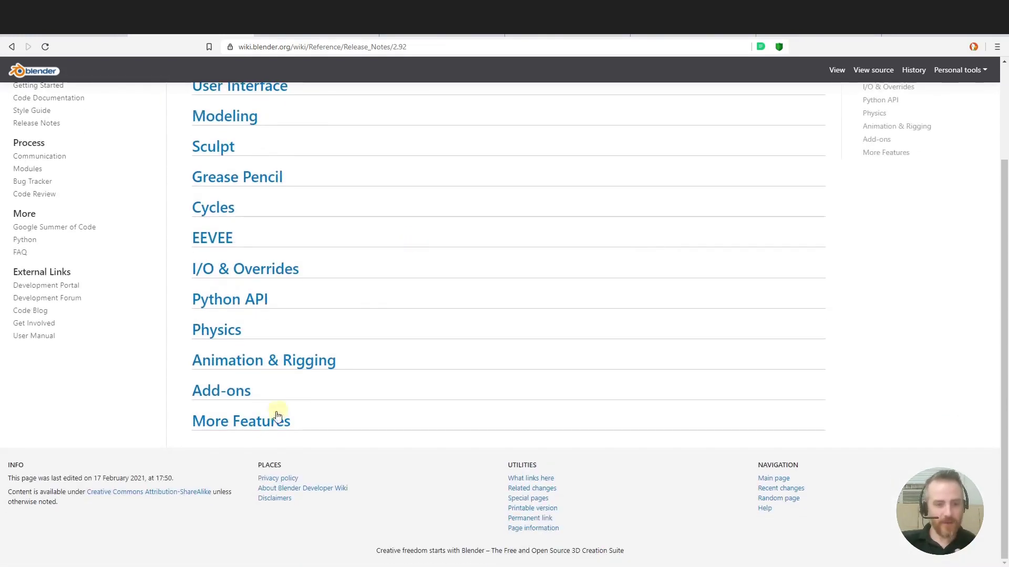
# Step: Open the 2.92 More Features notes and highlight the Sequencer change entries
pyautogui.click(259, 430)
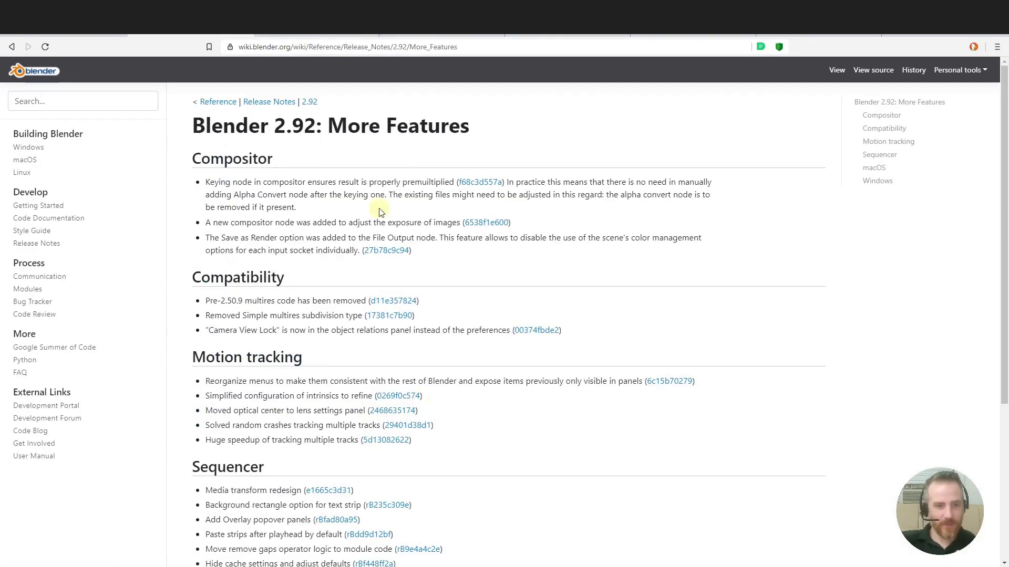
pyautogui.scroll(-4, 263, 136)
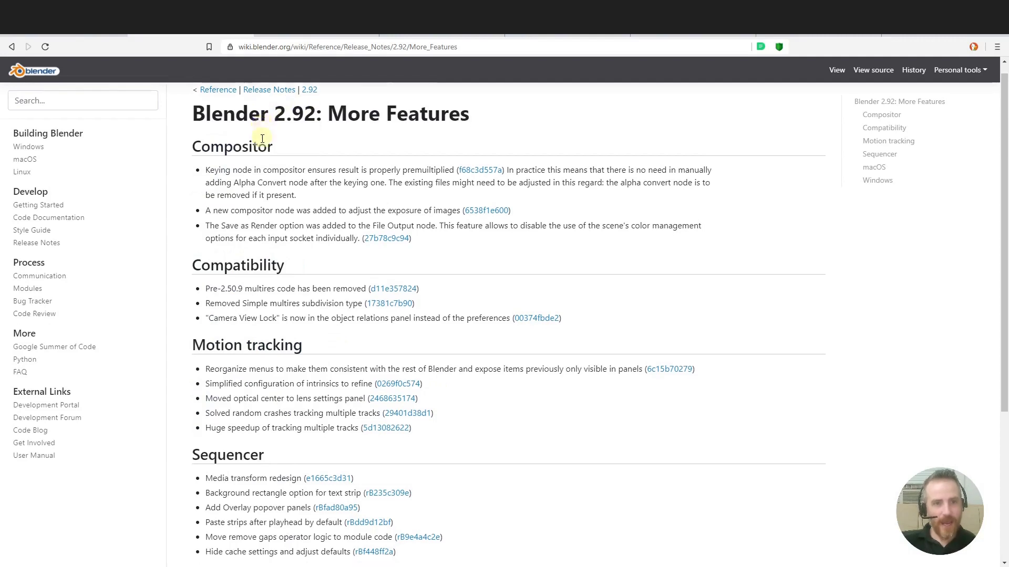
pyautogui.scroll(1, 300, 281)
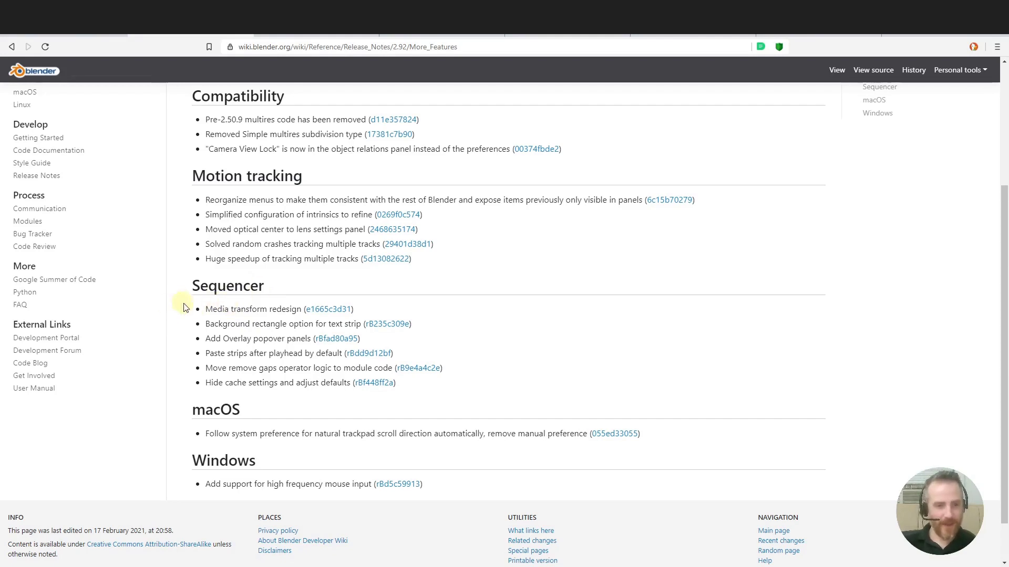
pyautogui.moveTo(184, 304); pyautogui.dragTo(434, 389)
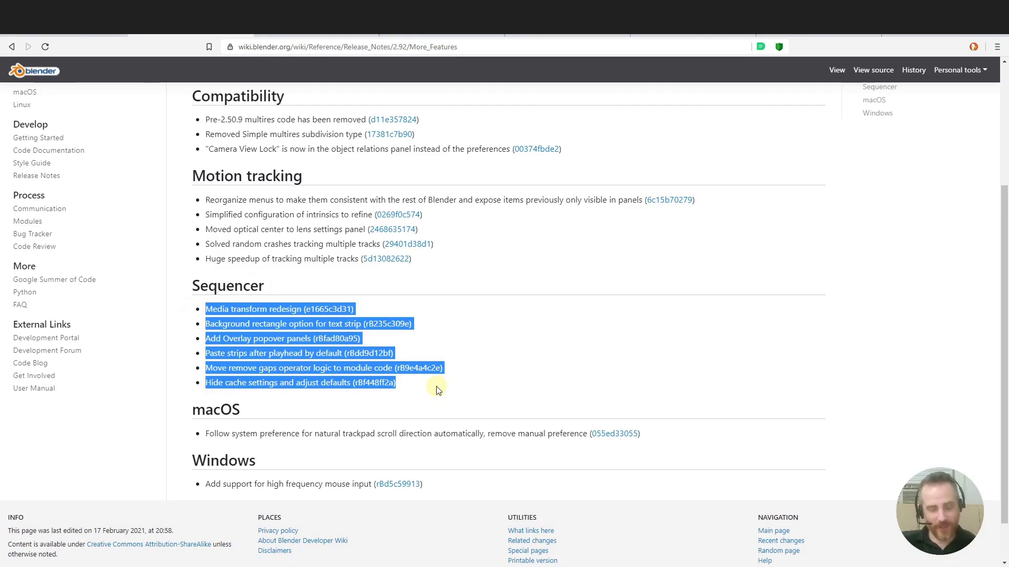
pyautogui.click(284, 351)
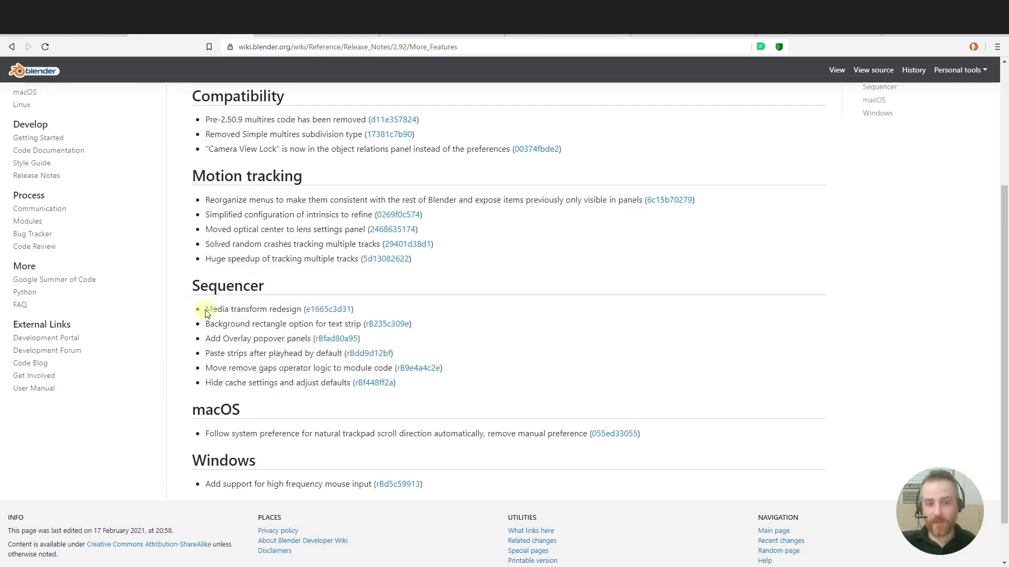
# Step: Highlight the Media transform redesign entry, comparing the notes with its commit page
pyautogui.moveTo(205, 309); pyautogui.dragTo(300, 309)
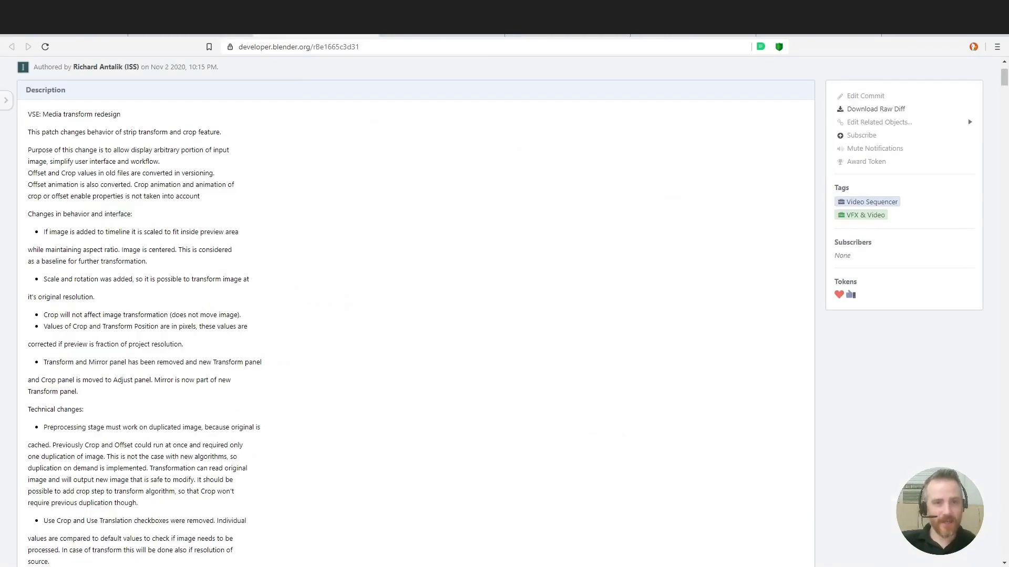
pyautogui.hotkey('alt', 'Left')
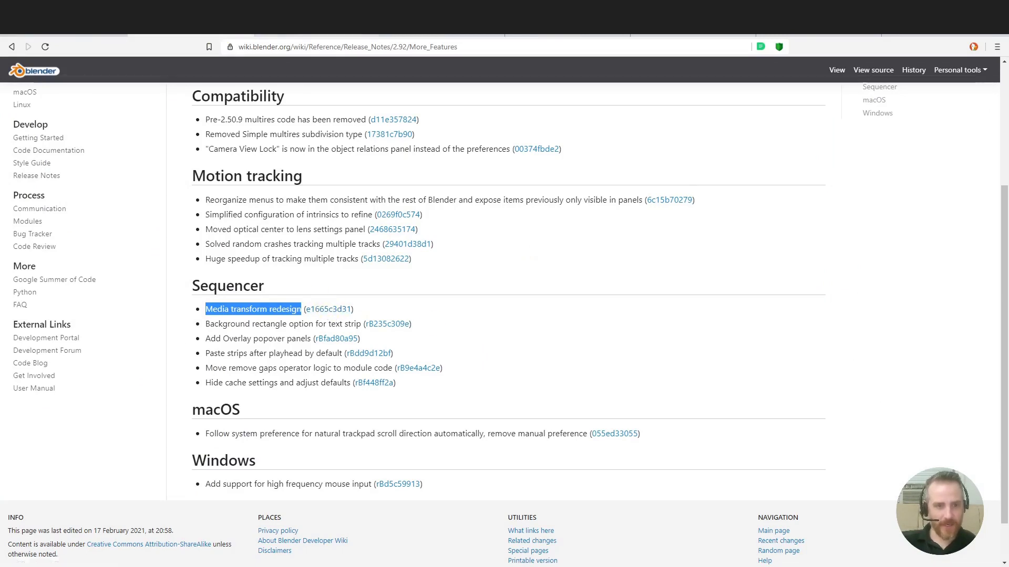
pyautogui.hotkey('alt', 'Right')
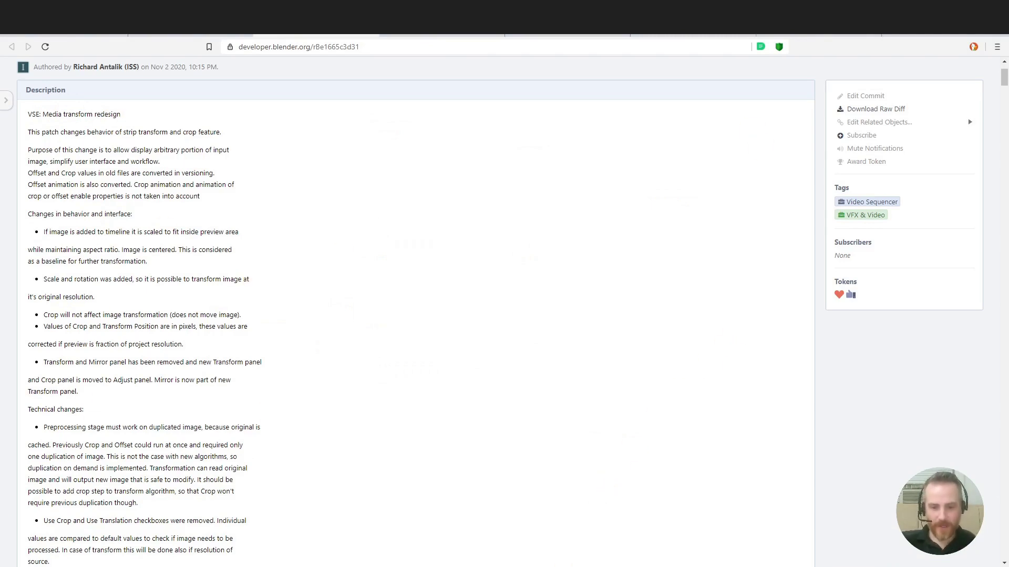
# Step: Tile Blender 2.83 and 2.92 side by side and drop the raccoon JPG into 2.92's Sequencer
pyautogui.hotkey('alt', 'Tab')
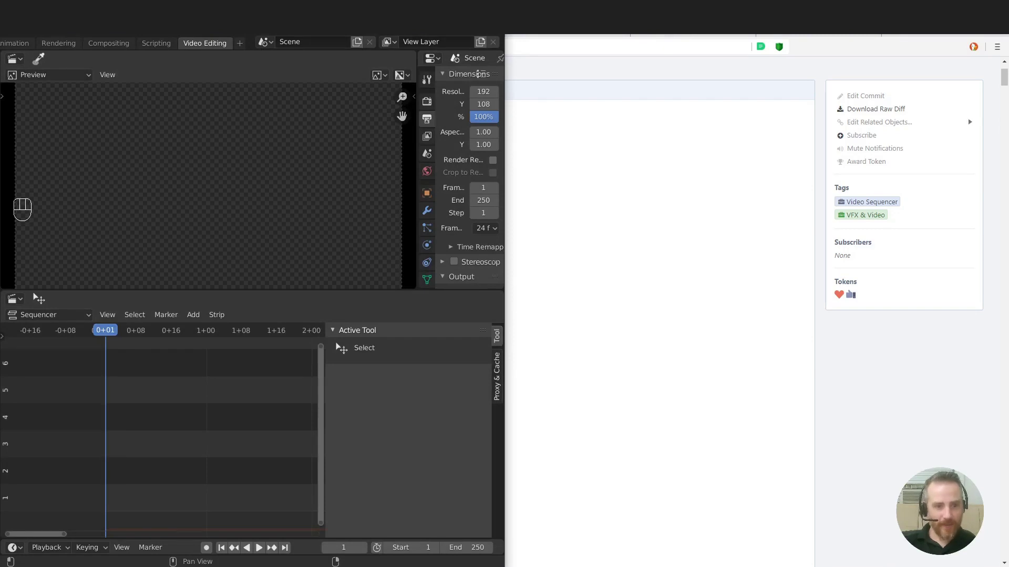
pyautogui.hotkey('alt', 'Tab')
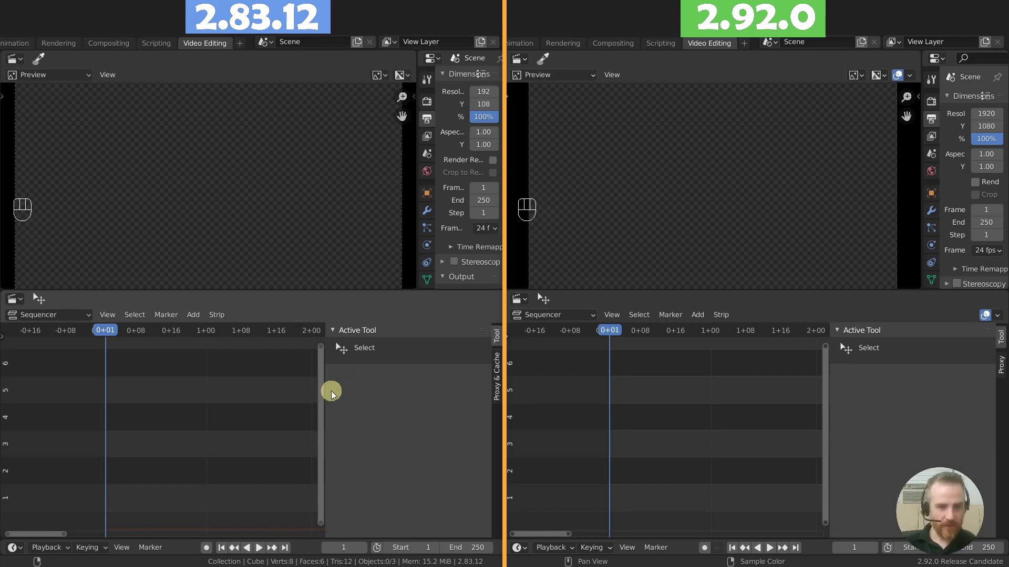
pyautogui.click(355, 565)
pyautogui.moveTo(415, 451); pyautogui.dragTo(651, 450)
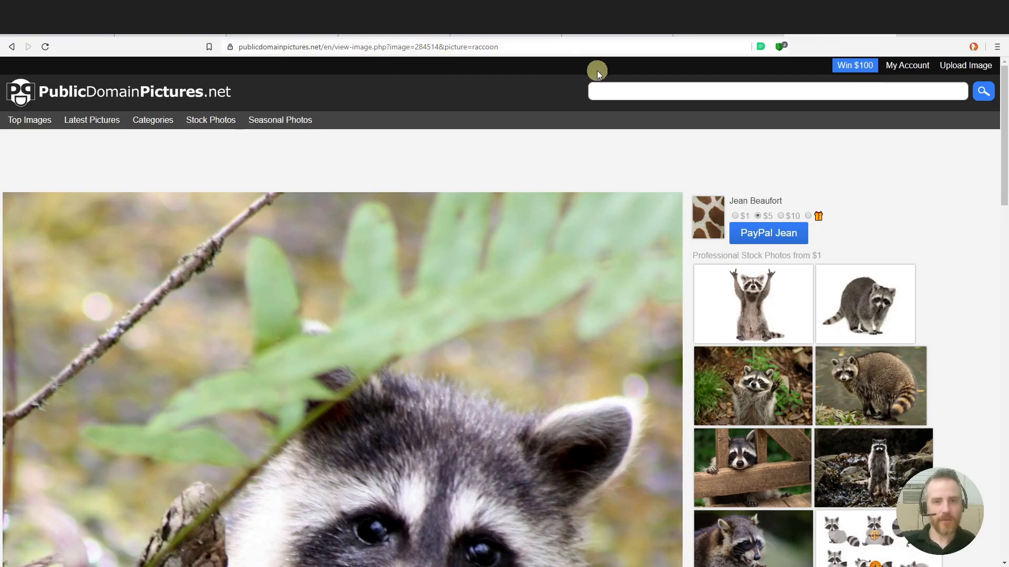
pyautogui.scroll(-10, 515, 283)
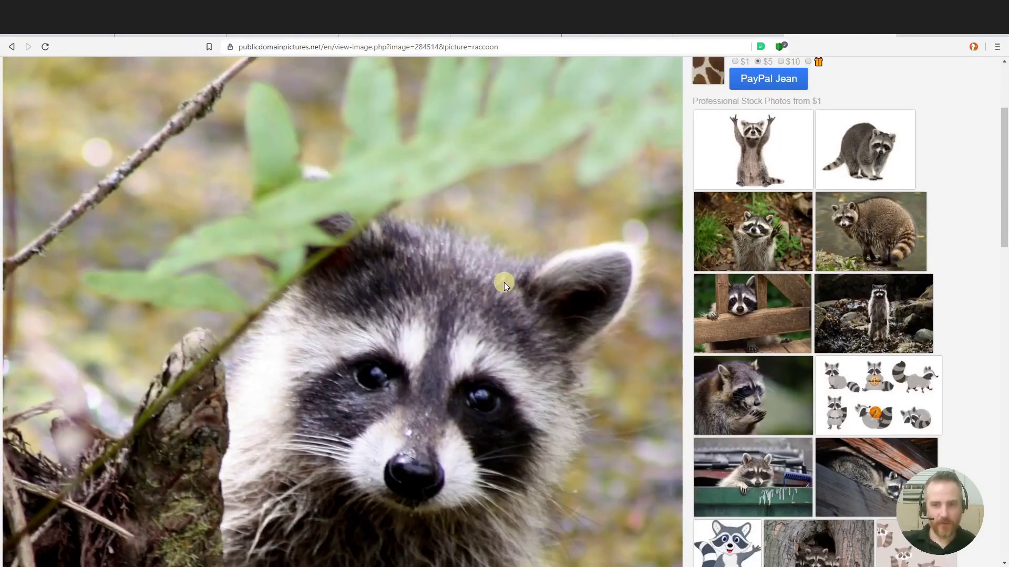
pyautogui.scroll(-10, 501, 275)
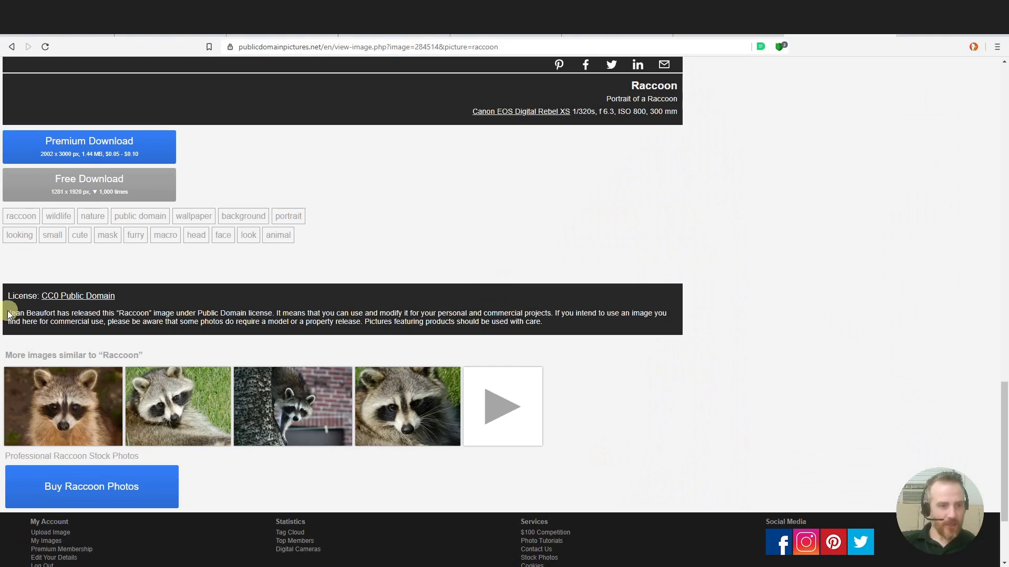
pyautogui.moveTo(9, 315); pyautogui.dragTo(51, 312)
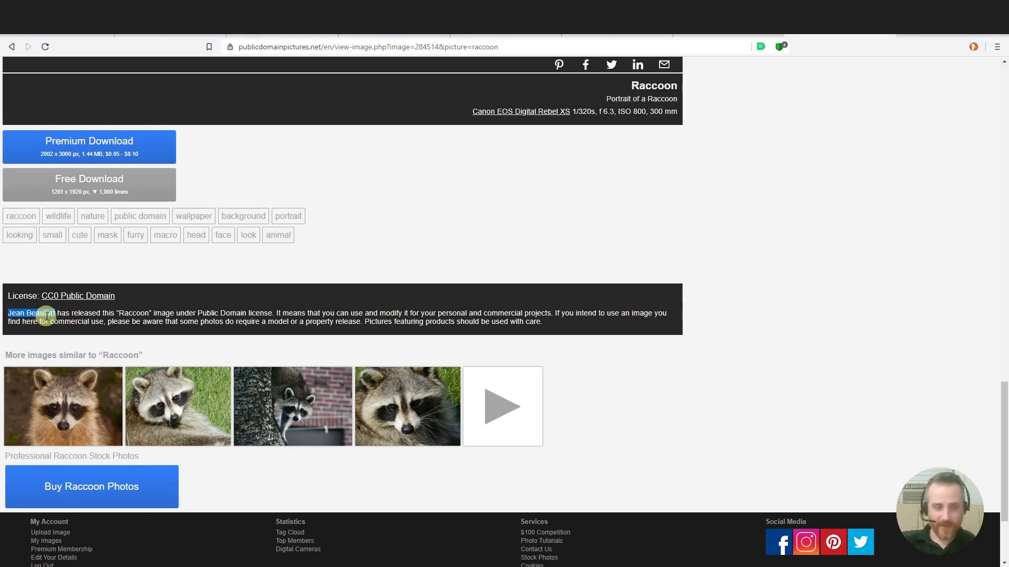
pyautogui.click(19, 312)
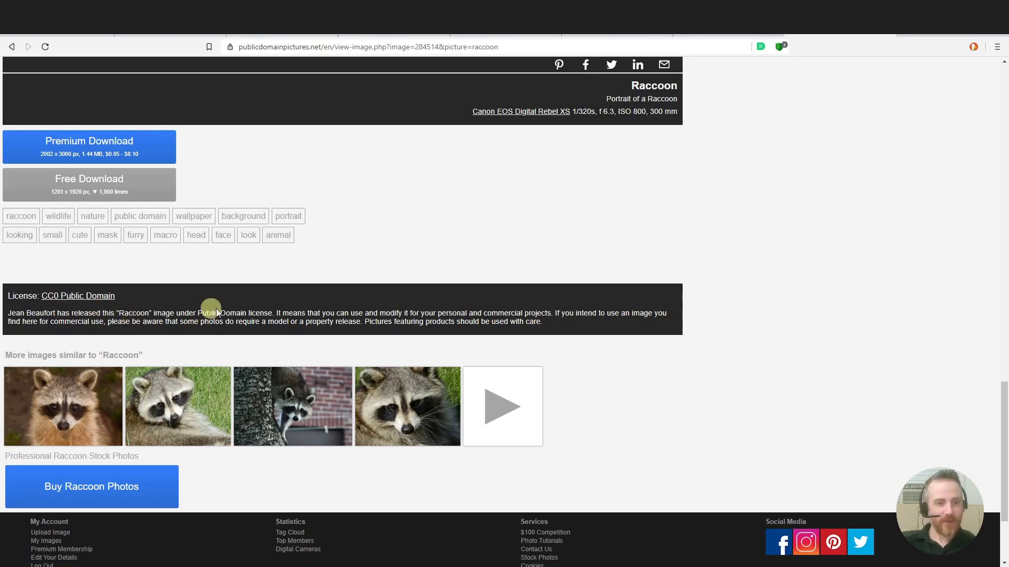
pyautogui.scroll(5, 654, 240)
pyautogui.scroll(15, 654, 240)
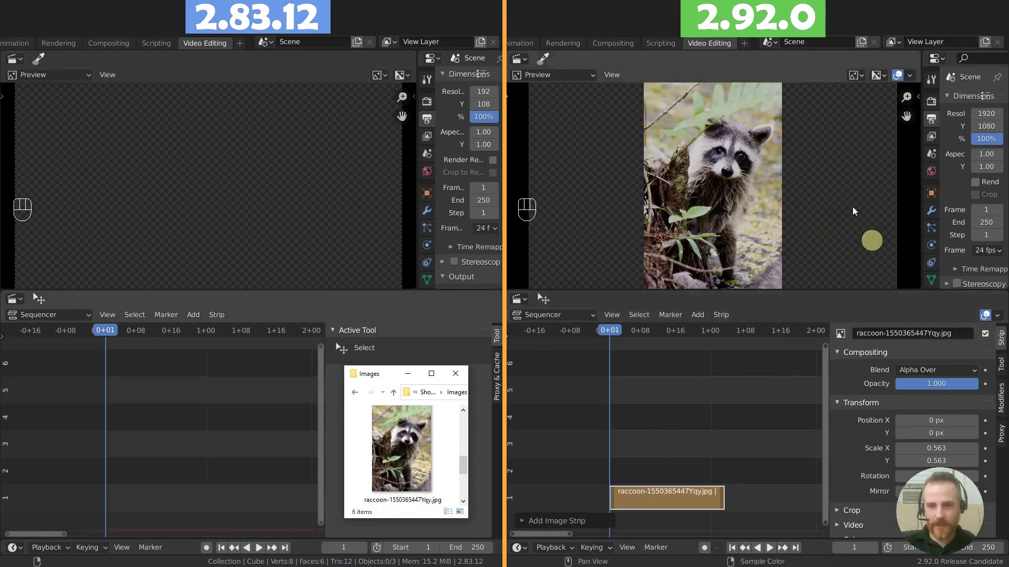
# Step: Set 2.92's Render Color Management View Transform to Standard
pyautogui.click(932, 100)
pyautogui.scroll(-5, 957, 235)
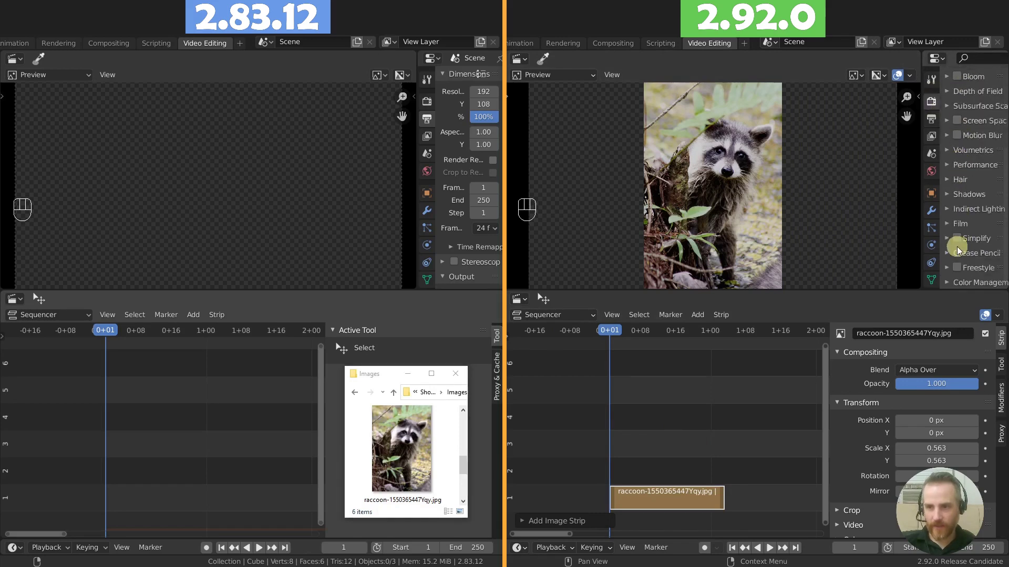
pyautogui.click(965, 282)
pyautogui.scroll(-6, 964, 263)
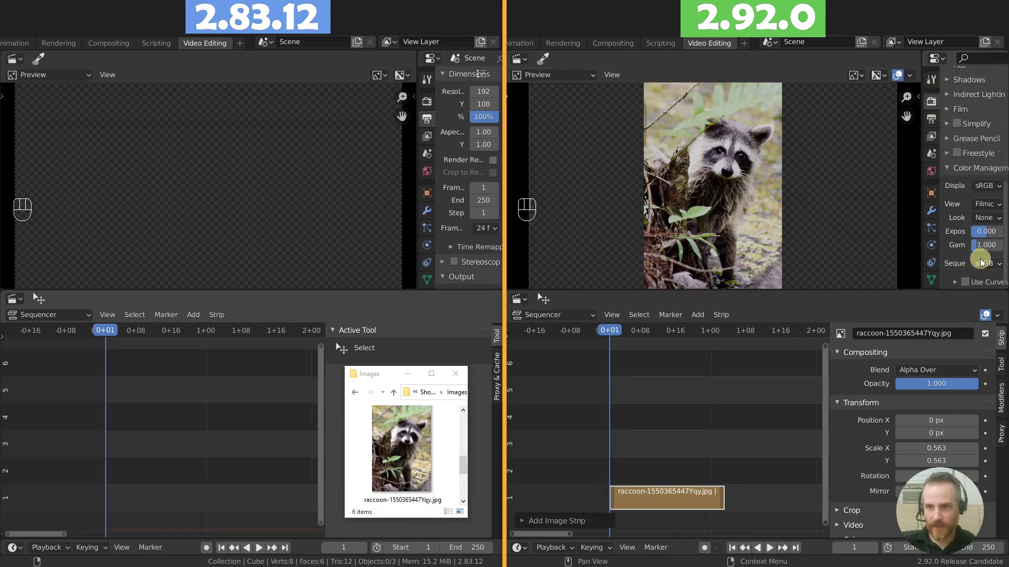
pyautogui.click(986, 203)
pyautogui.click(954, 224)
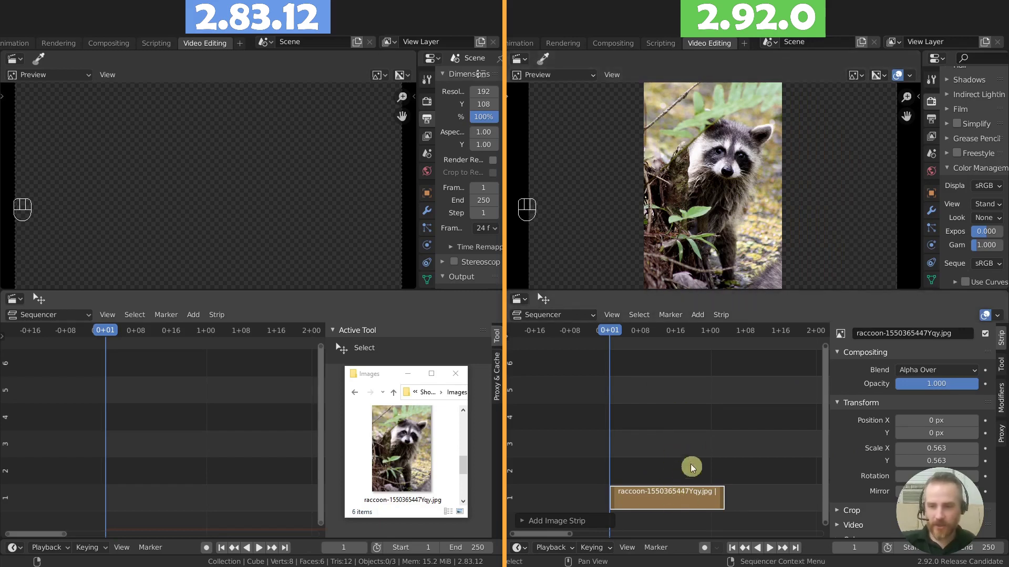
# Step: Toggle the strip's Transform panel and drag Position X, then reset it to 0 px
pyautogui.scroll(-3, 948, 407)
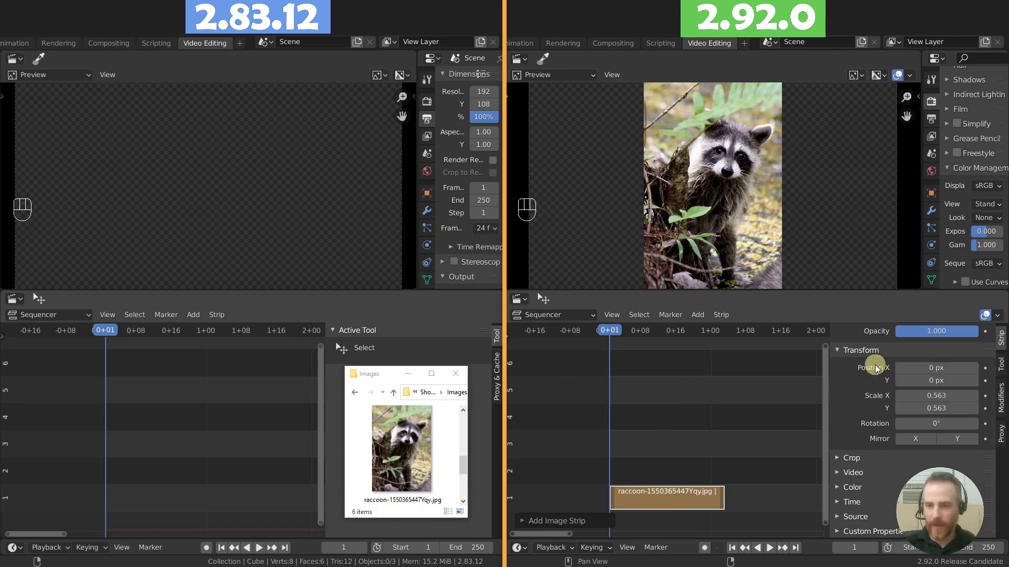
pyautogui.click(840, 351)
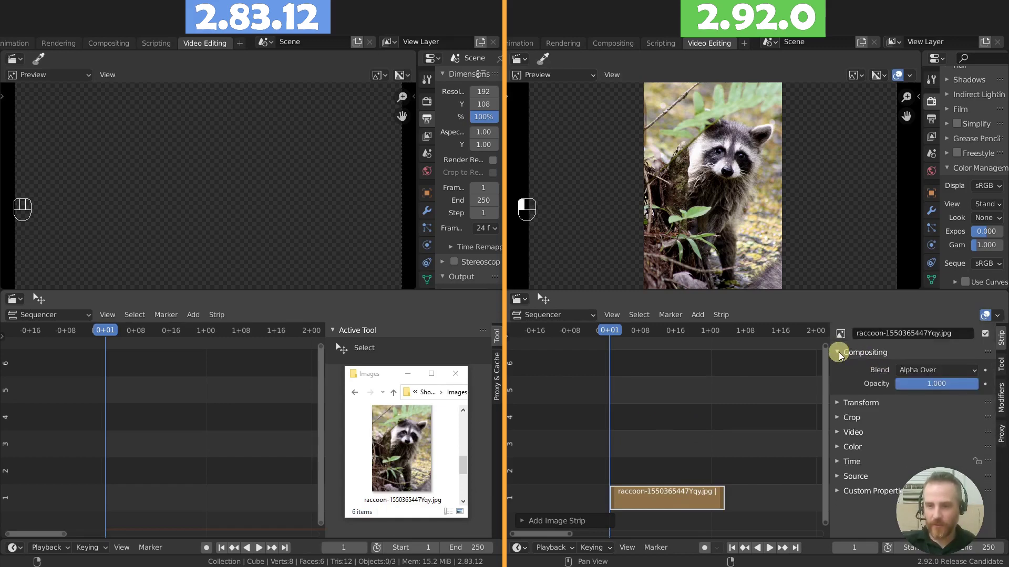
pyautogui.click(836, 403)
pyautogui.scroll(-2, 896, 402)
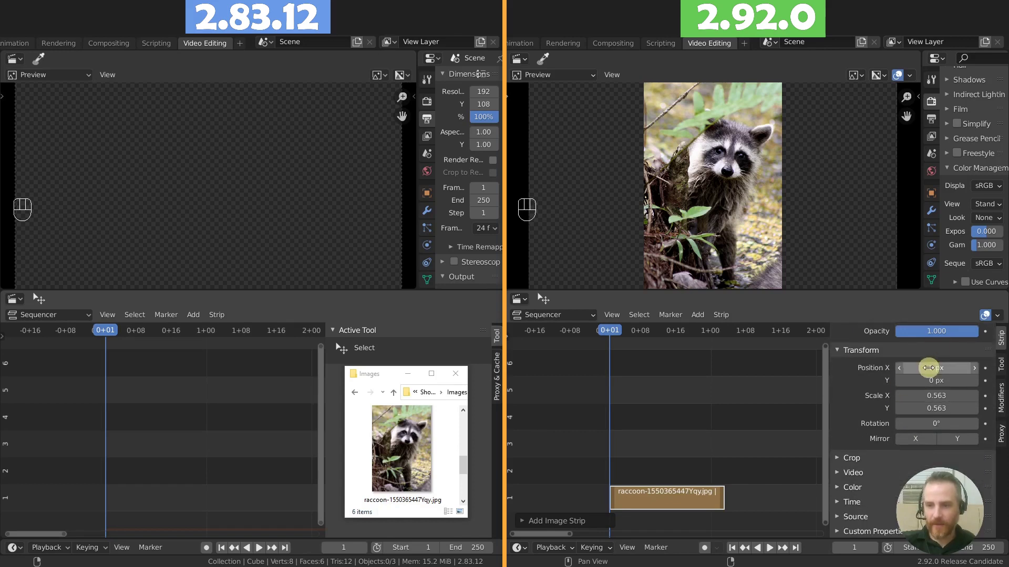
pyautogui.moveTo(930, 368); pyautogui.dragTo(519, 364)
pyautogui.press('BackSpace')
# Step: Try position, scale, rotation and flips on the raccoon, undoing each, then add it to 2.83's sequencer
pyautogui.moveTo(935, 380); pyautogui.dragTo(927, 405)
pyautogui.click(682, 490)
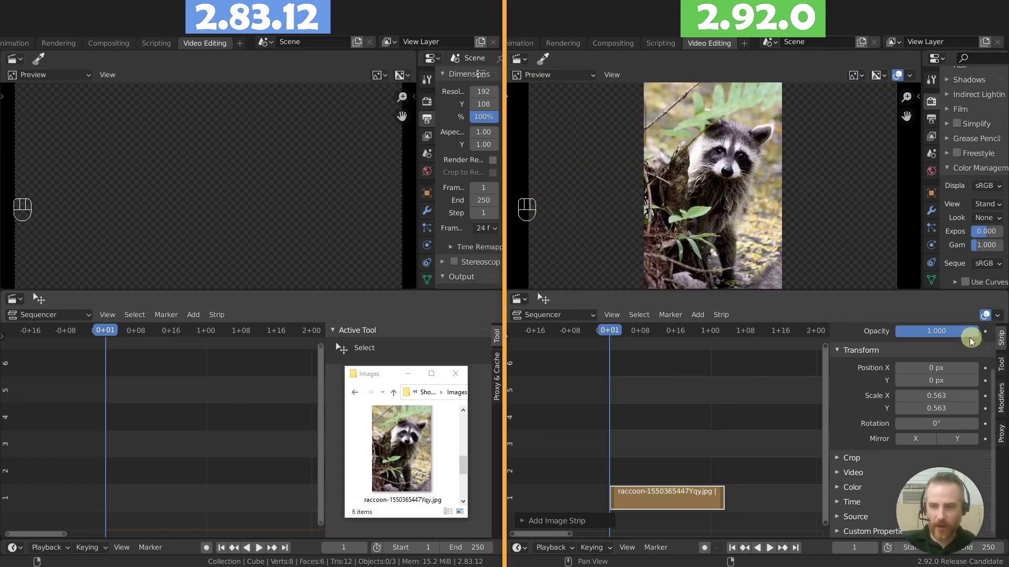
pyautogui.moveTo(932, 425); pyautogui.dragTo(953, 397)
pyautogui.click(927, 440)
pyautogui.click(931, 441)
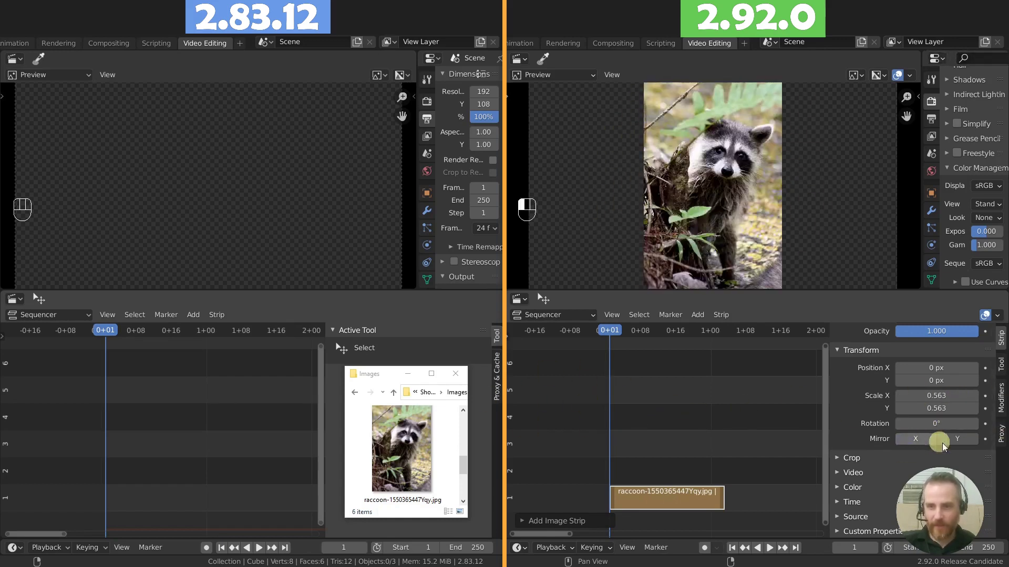
pyautogui.click(948, 443)
pyautogui.click(953, 443)
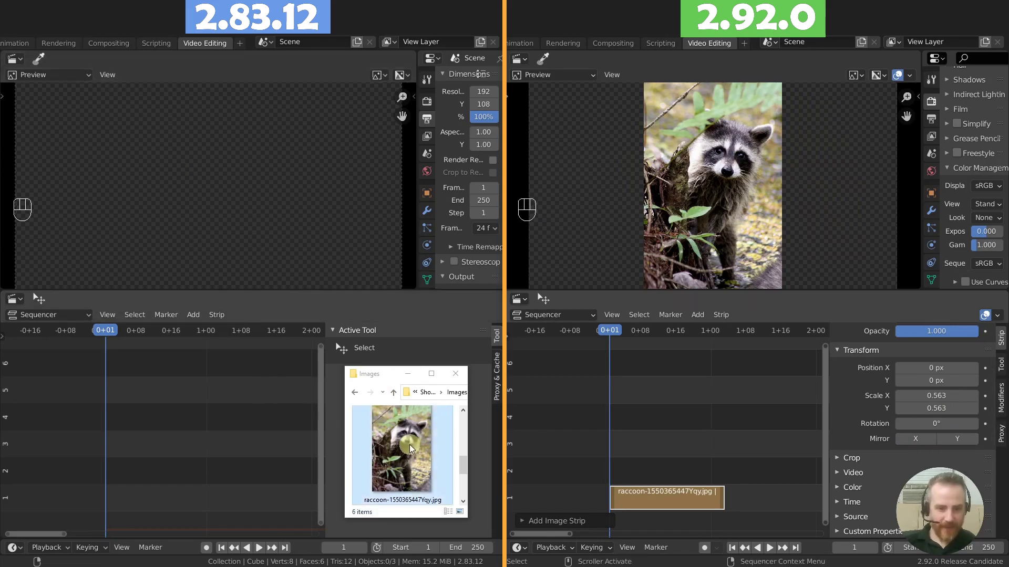
pyautogui.moveTo(409, 444); pyautogui.dragTo(146, 423)
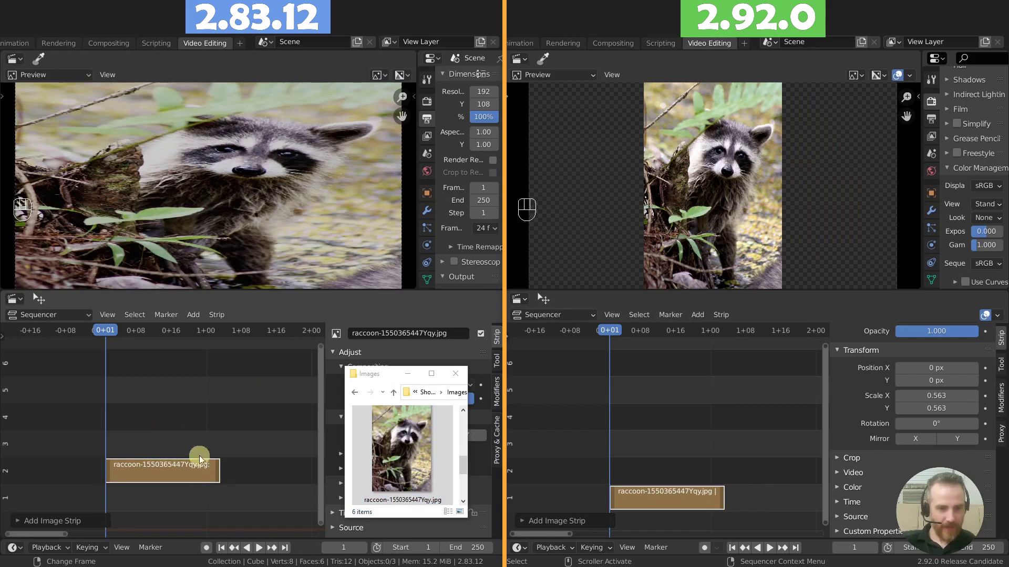
# Step: Delete the 2.92 raccoon strip and re-add the image from Explorer so it fits the preview
pyautogui.click(720, 199)
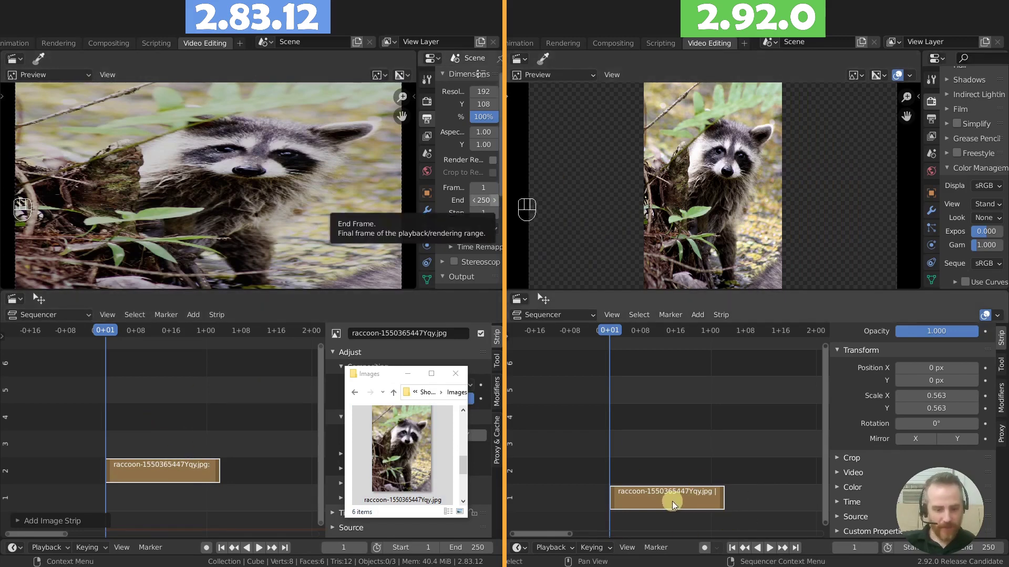
pyautogui.press('Delete')
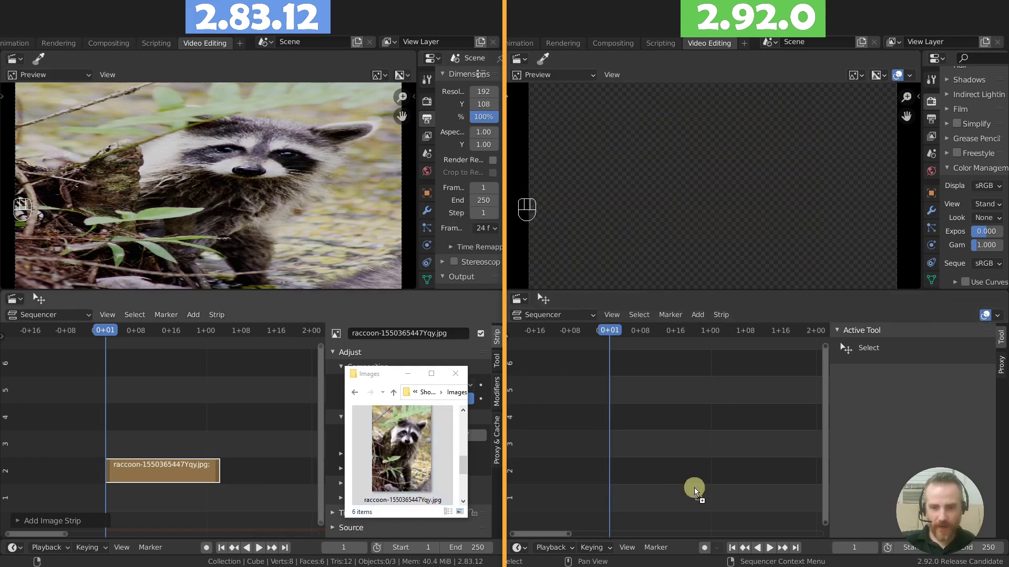
pyautogui.moveTo(694, 488); pyautogui.dragTo(695, 487)
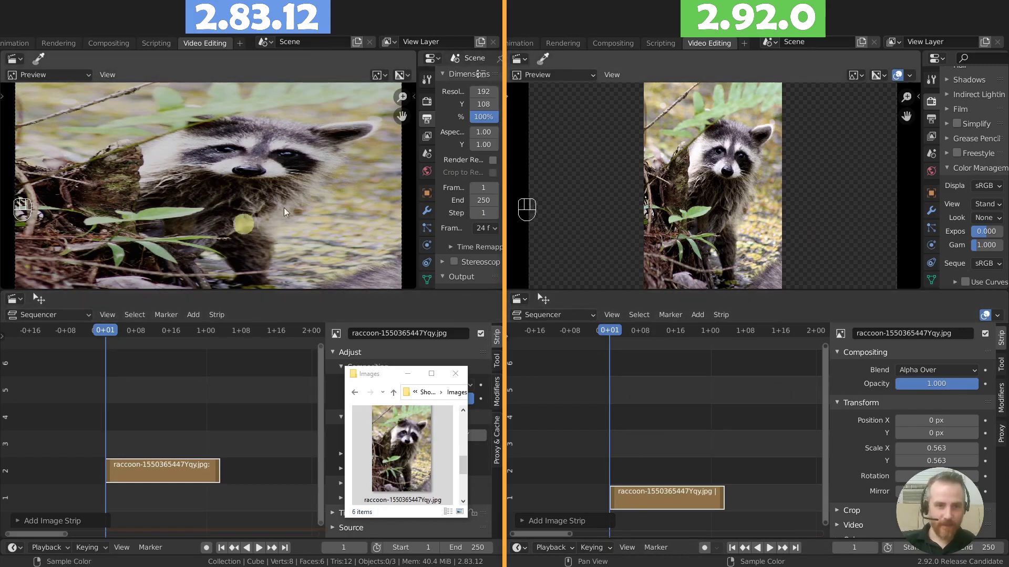
pyautogui.click(409, 374)
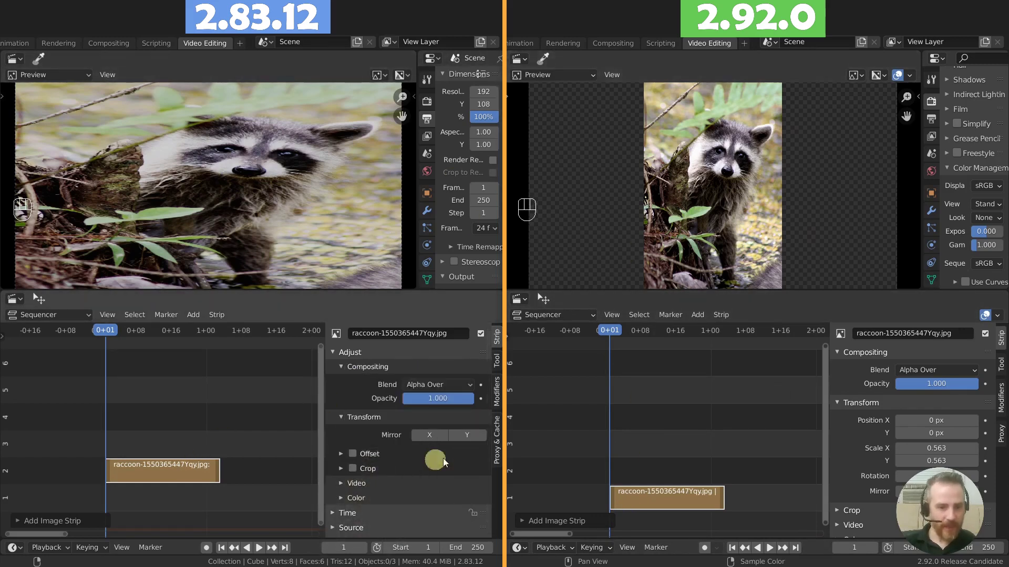
# Step: Enable the 2.83 strip's Offset, shift the image to -169 px, then turn Offset off
pyautogui.click(341, 453)
pyautogui.scroll(-1, 341, 452)
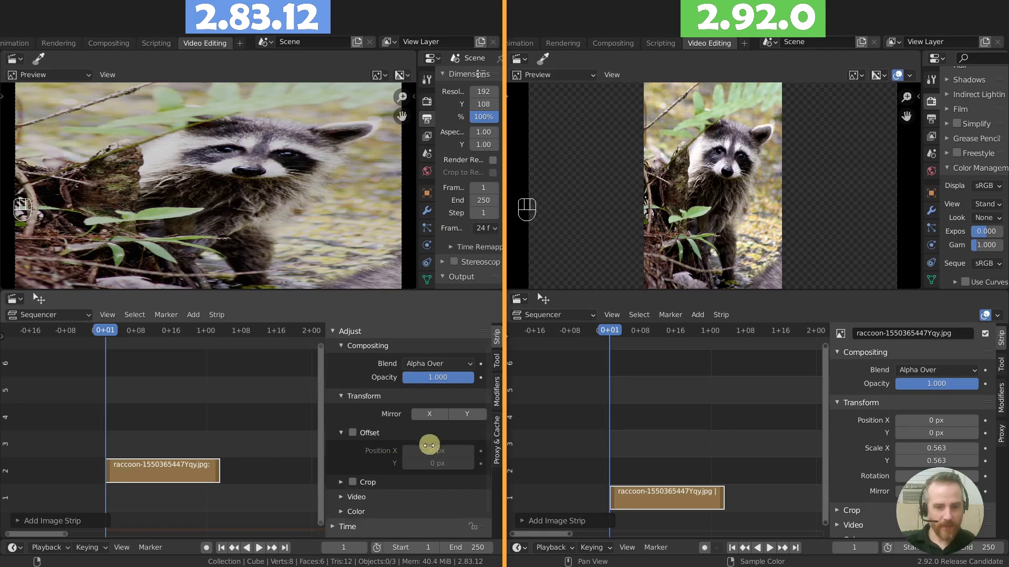
pyautogui.click(352, 433)
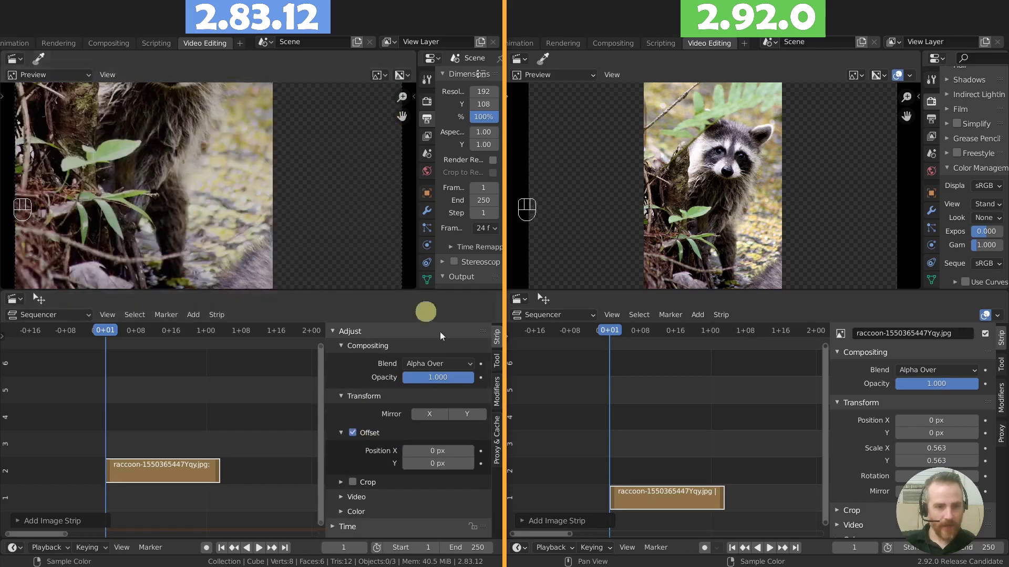
pyautogui.moveTo(428, 451)
pyautogui.mouseDown()
pyautogui.moveTo(322, 461)
pyautogui.moveTo(115, 441)
pyautogui.moveTo(427, 450)
pyautogui.moveTo(58, 493)
pyautogui.moveTo(326, 444)
pyautogui.moveTo(394, 439)
pyautogui.moveTo(428, 464)
pyautogui.mouseUp()
pyautogui.click(352, 433)
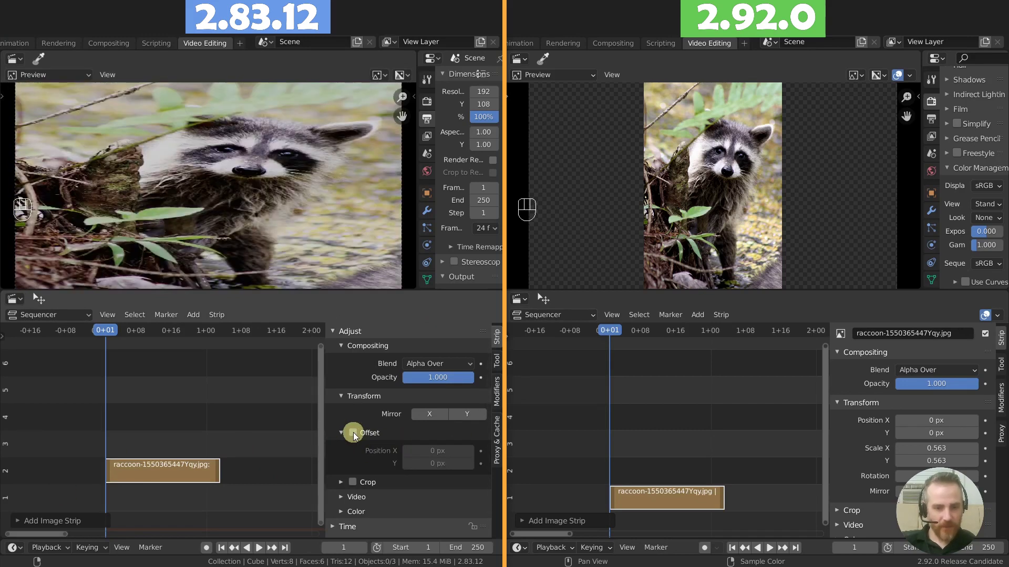
# Step: Apply and undo Mirror X and Y on the 2.83 strip, then select the raccoon strip
pyautogui.click(436, 414)
pyautogui.click(454, 414)
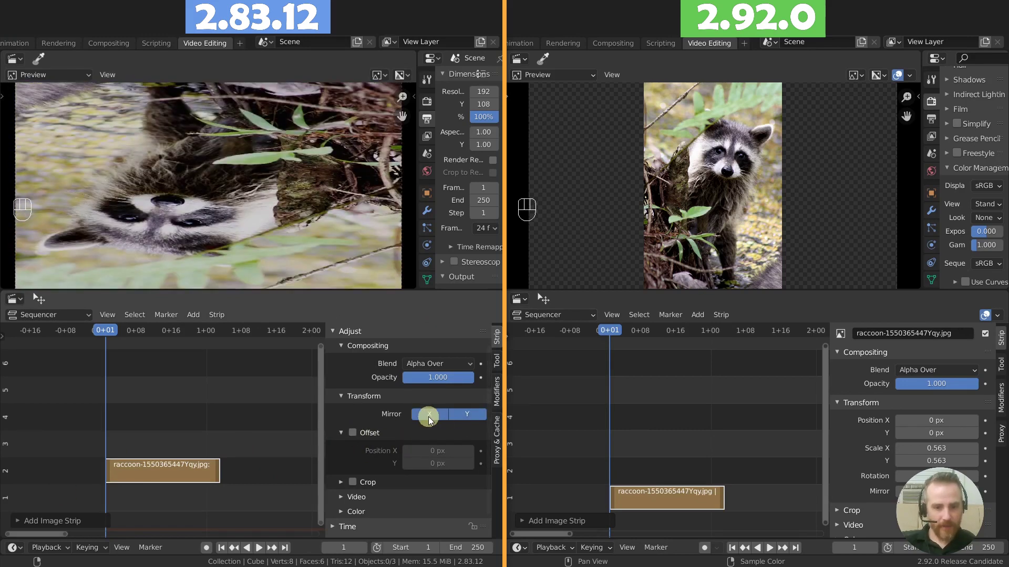
pyautogui.click(428, 417)
pyautogui.click(450, 417)
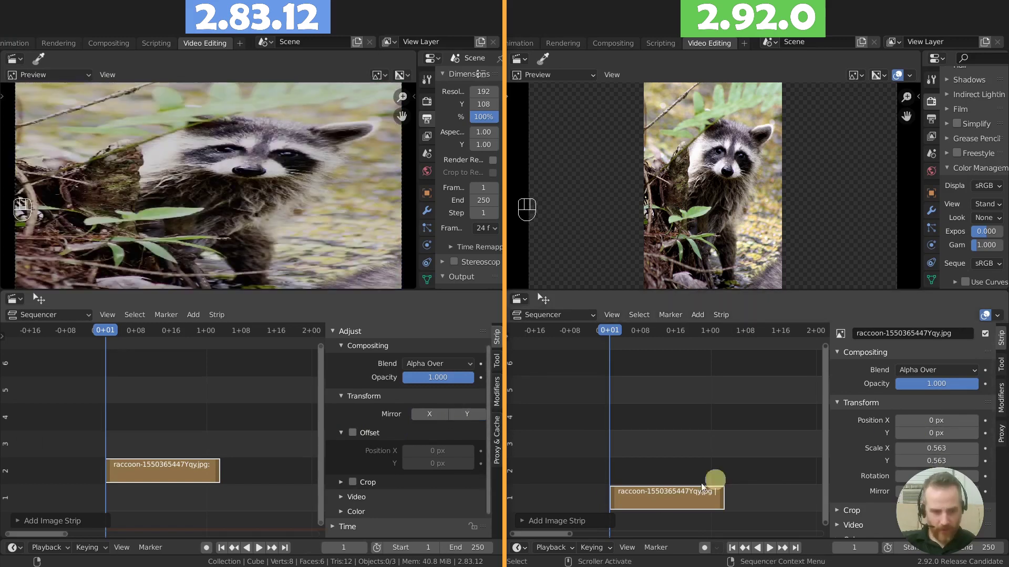
pyautogui.click(171, 472)
pyautogui.click(177, 455)
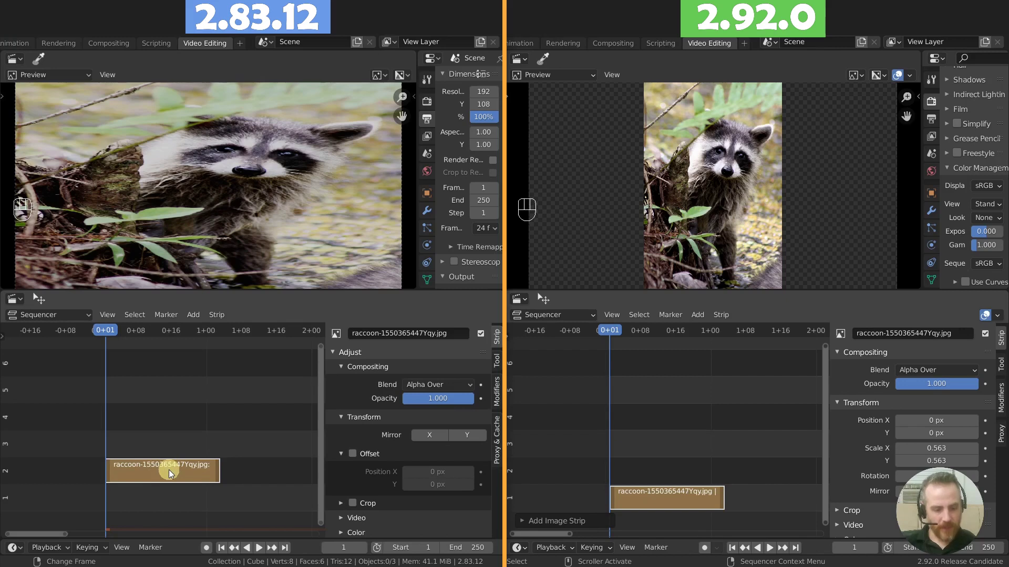
# Step: Add a Transform effect strip over the 2.83 raccoon strip and select it
pyautogui.hotkey('shift', 'a')
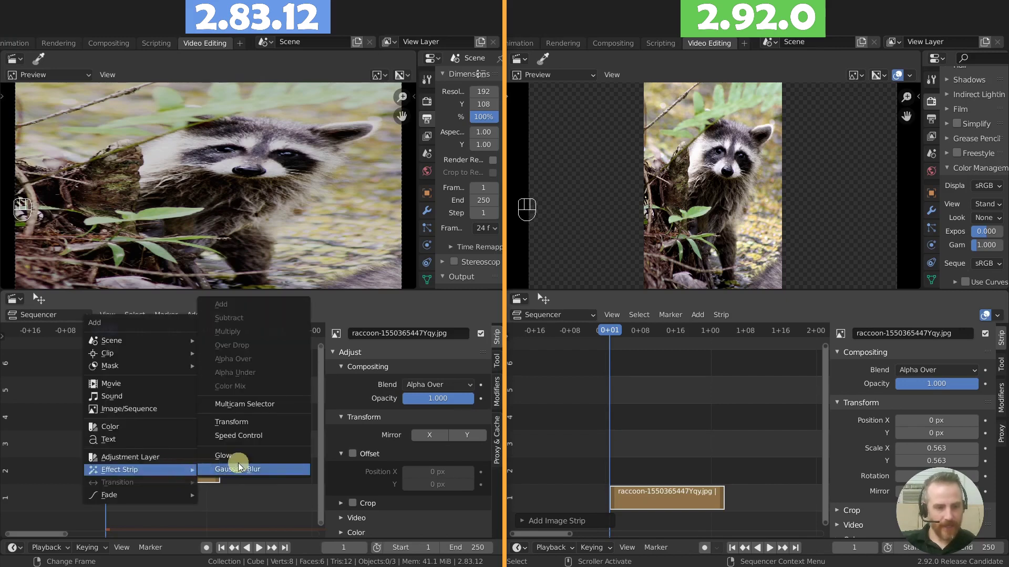
pyautogui.click(244, 422)
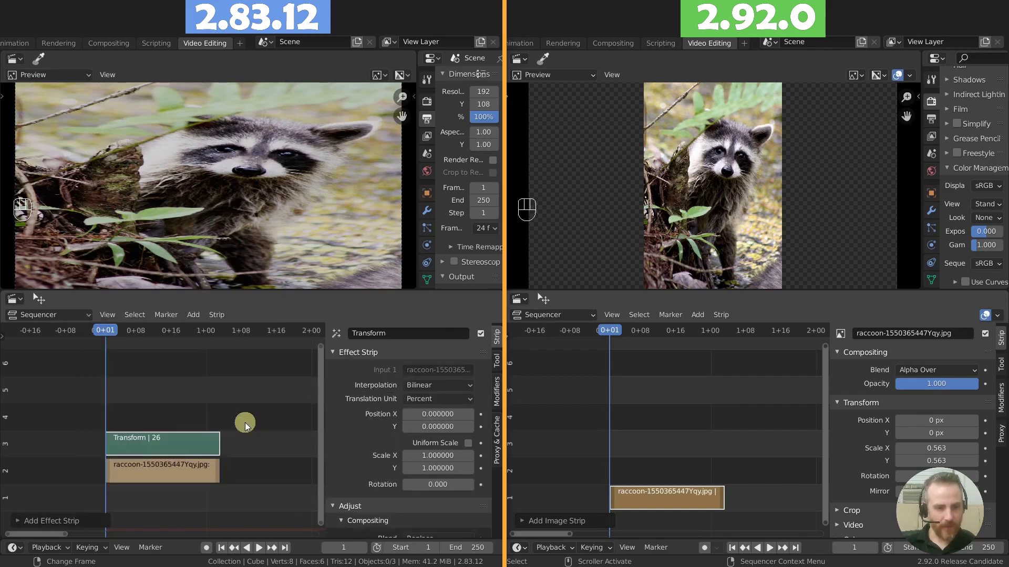
pyautogui.click(168, 444)
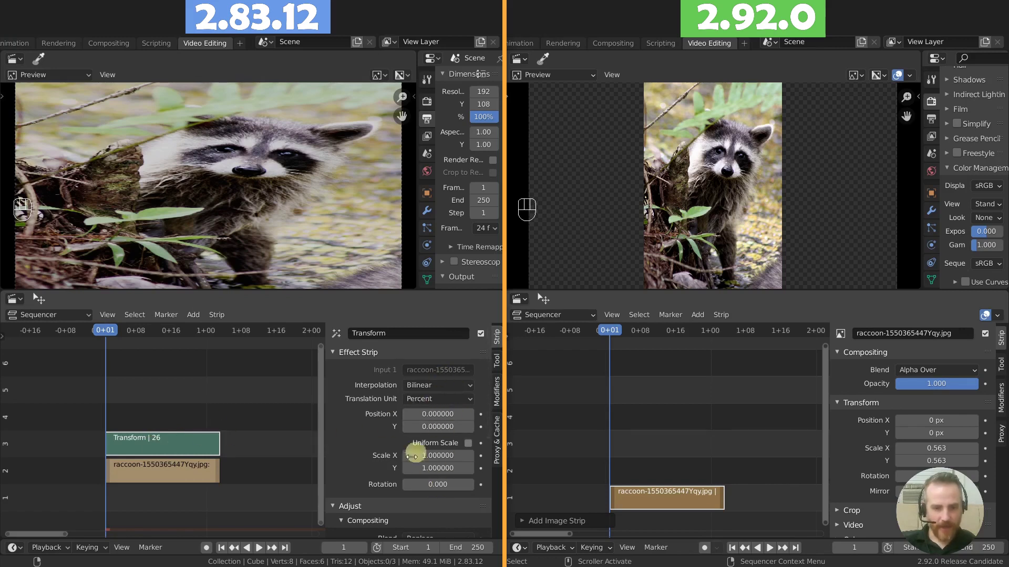
# Step: Test Position X and reset it to 0, then enable Uniform Scale and shrink the image
pyautogui.moveTo(457, 415); pyautogui.dragTo(434, 420)
pyautogui.click(436, 415)
pyautogui.write('0')
pyautogui.press('Return')
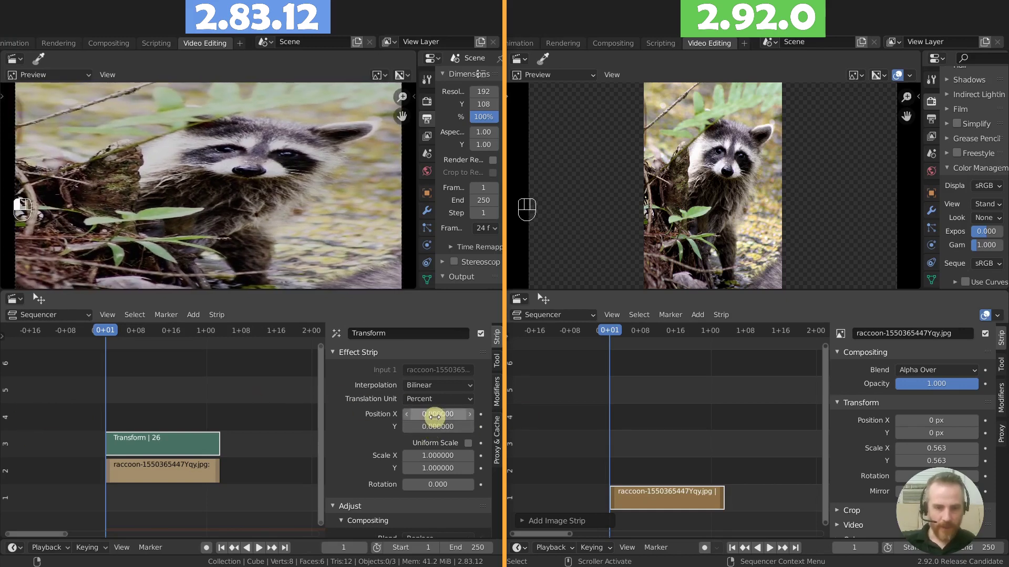
pyautogui.click(468, 444)
pyautogui.moveTo(433, 455)
pyautogui.mouseDown()
pyautogui.moveTo(475, 455)
pyautogui.moveTo(101, 466)
pyautogui.moveTo(296, 454)
pyautogui.moveTo(135, 433)
pyautogui.moveTo(29, 450)
pyautogui.moveTo(427, 457)
pyautogui.moveTo(428, 475)
pyautogui.mouseUp()
# Step: Cancel the scale and rotation changes, untick Uniform Scale and drag Scale X to 0.385
pyautogui.rightClick(427, 455)
pyautogui.rightClick(428, 472)
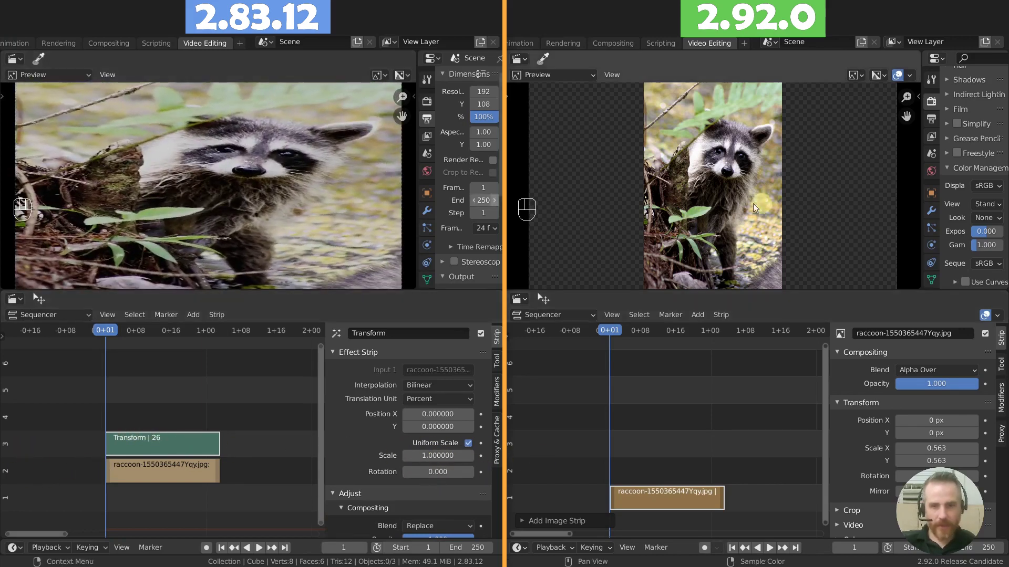
pyautogui.click(595, 351)
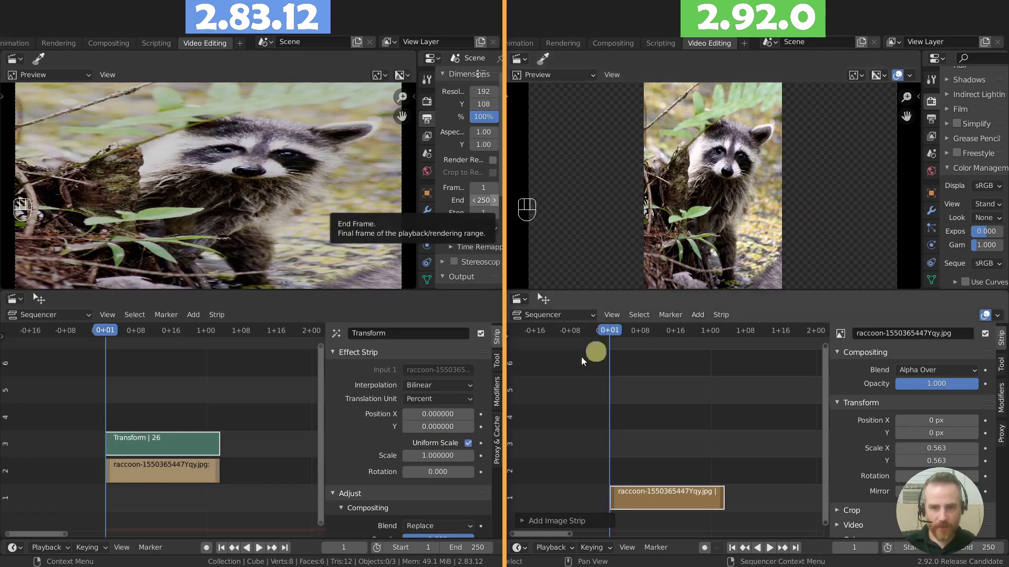
pyautogui.click(467, 443)
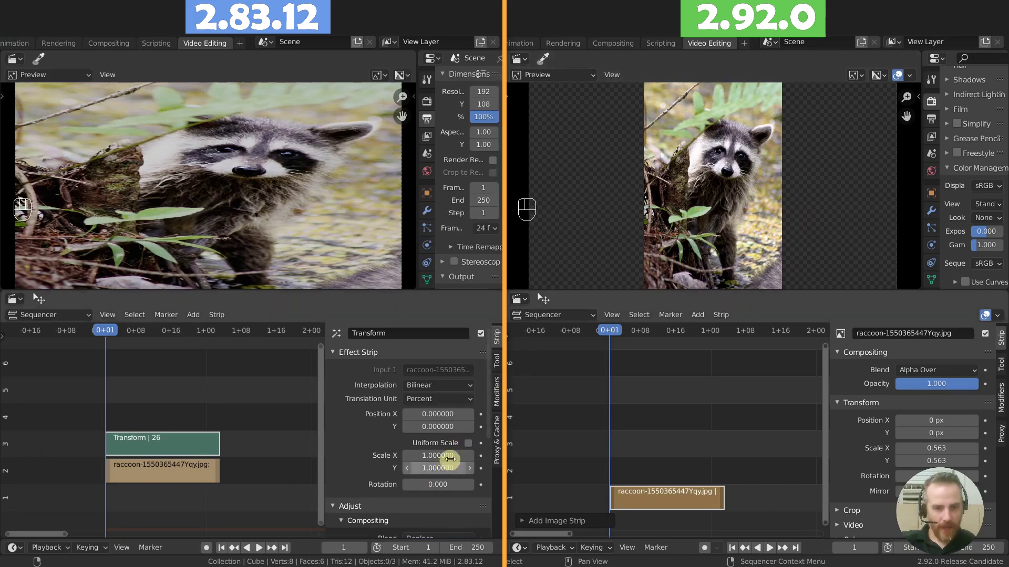
pyautogui.moveTo(444, 455); pyautogui.dragTo(433, 456)
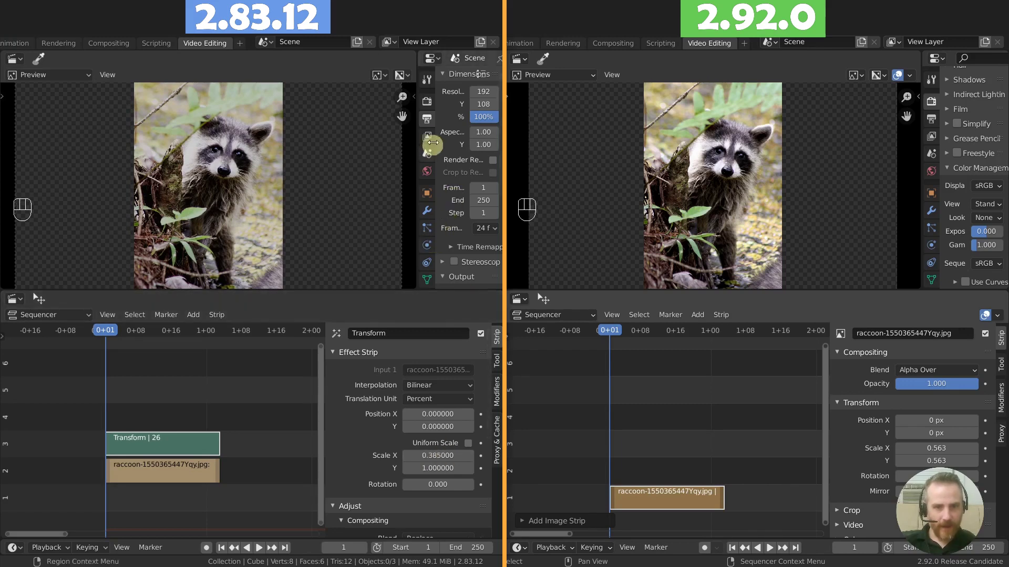
# Step: Switch 2.83's Render Color Management View Transform from Filmic to Standard
pyautogui.click(426, 101)
pyautogui.scroll(-3, 430, 243)
pyautogui.scroll(-5, 475, 283)
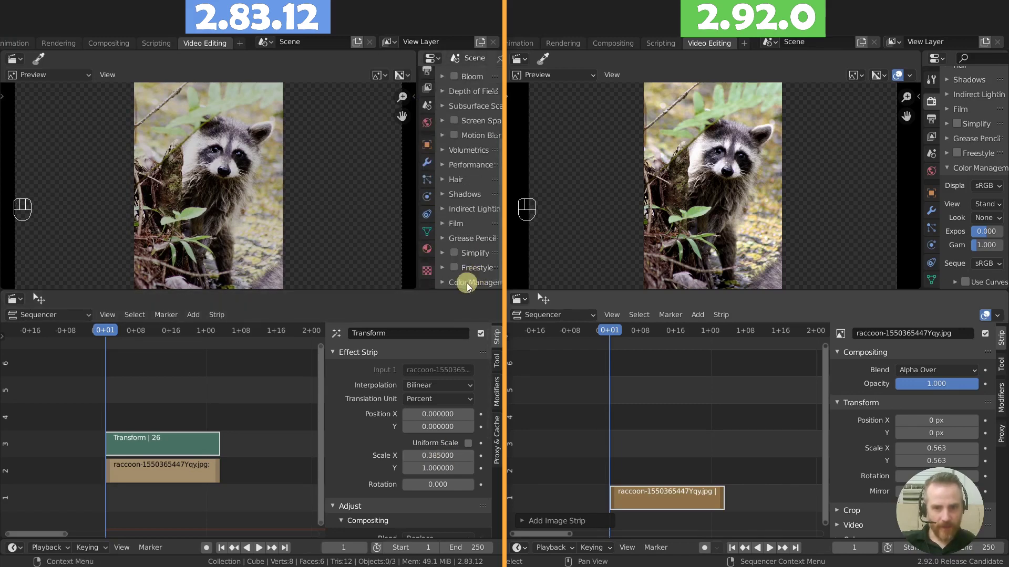
pyautogui.click(466, 283)
pyautogui.scroll(-5, 468, 281)
pyautogui.click(483, 204)
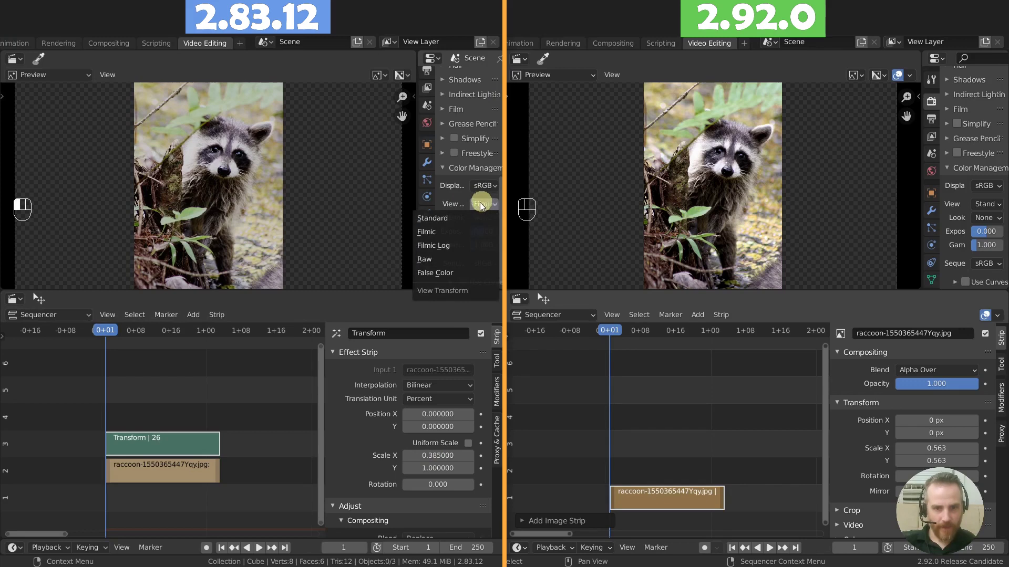
pyautogui.click(468, 218)
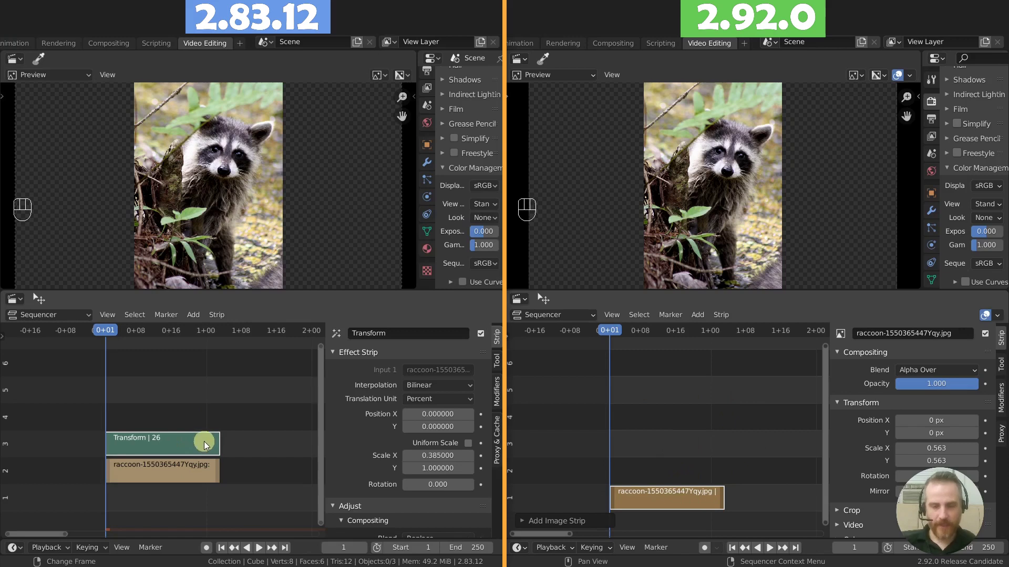
# Step: Play and stop both sequencers, then select all strips in 2.83
pyautogui.press('space')
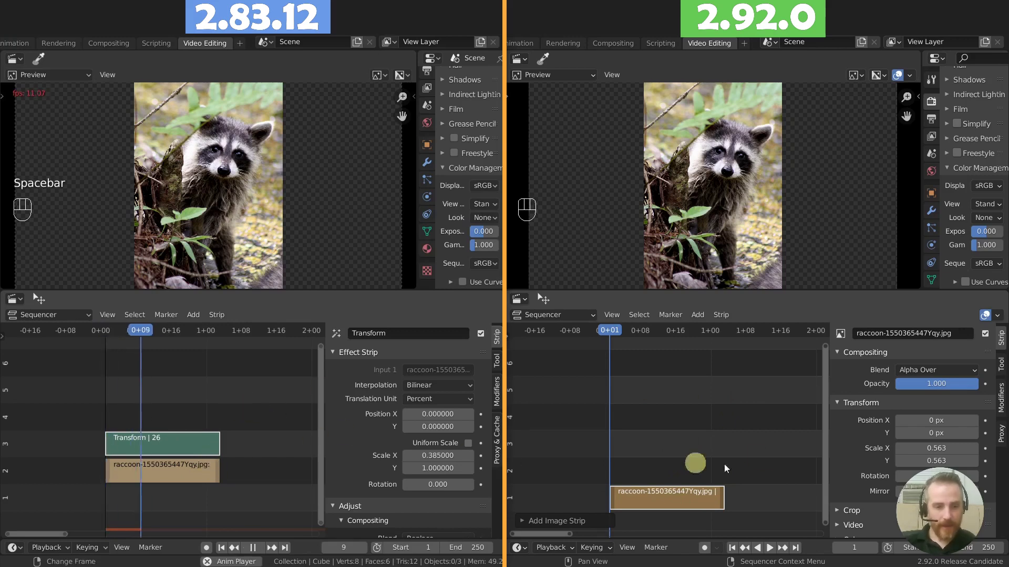
pyautogui.press('space')
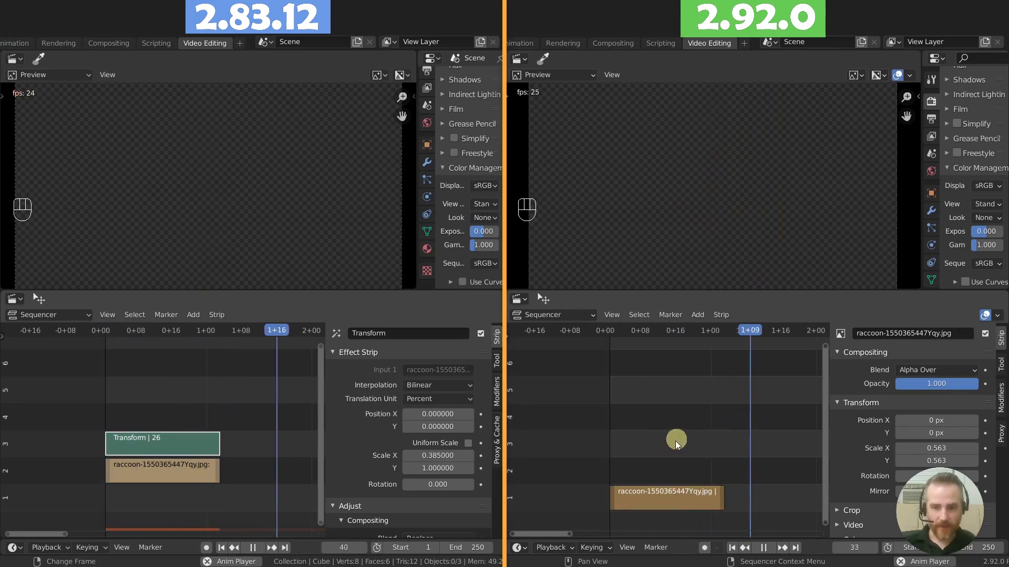
pyautogui.press('Escape')
pyautogui.press('Escape')
pyautogui.press('a')
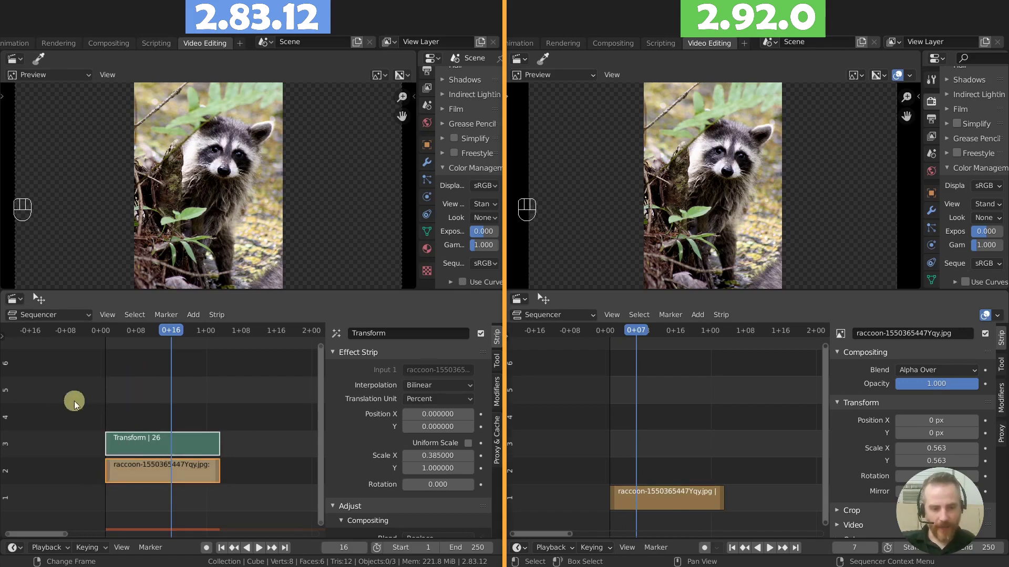
# Step: Scrub the 2.83 and 2.92 playheads and play 2.92 forward to frame 25
pyautogui.moveTo(118, 327); pyautogui.dragTo(183, 328)
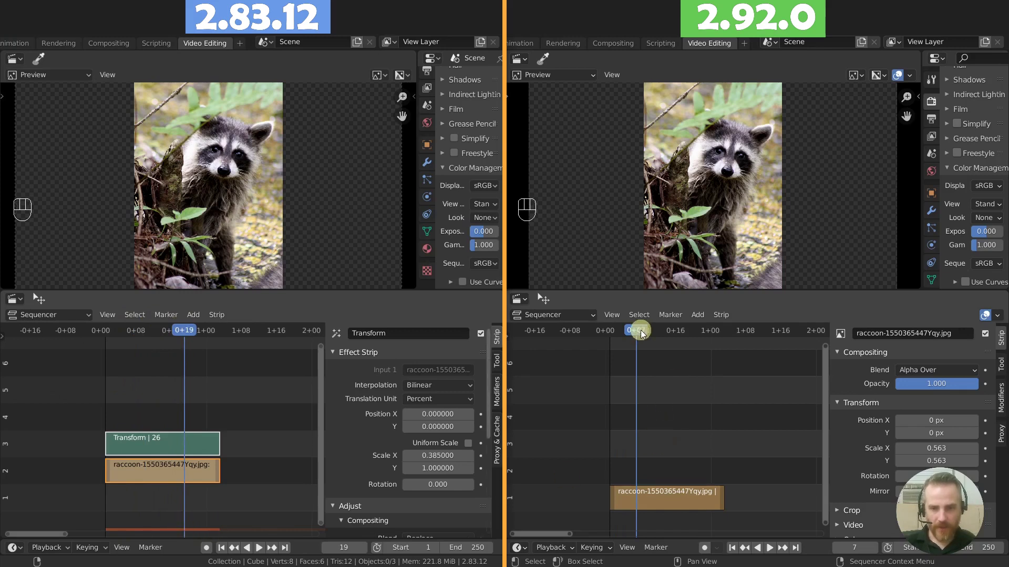
pyautogui.moveTo(640, 333); pyautogui.dragTo(612, 330)
pyautogui.press('space')
pyautogui.press('space')
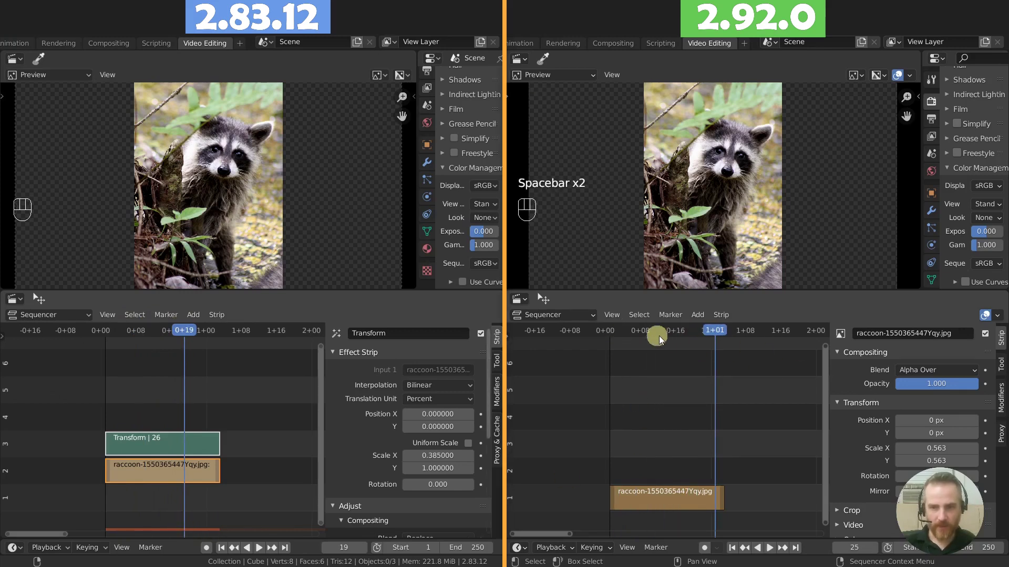
pyautogui.scroll(-5, 914, 420)
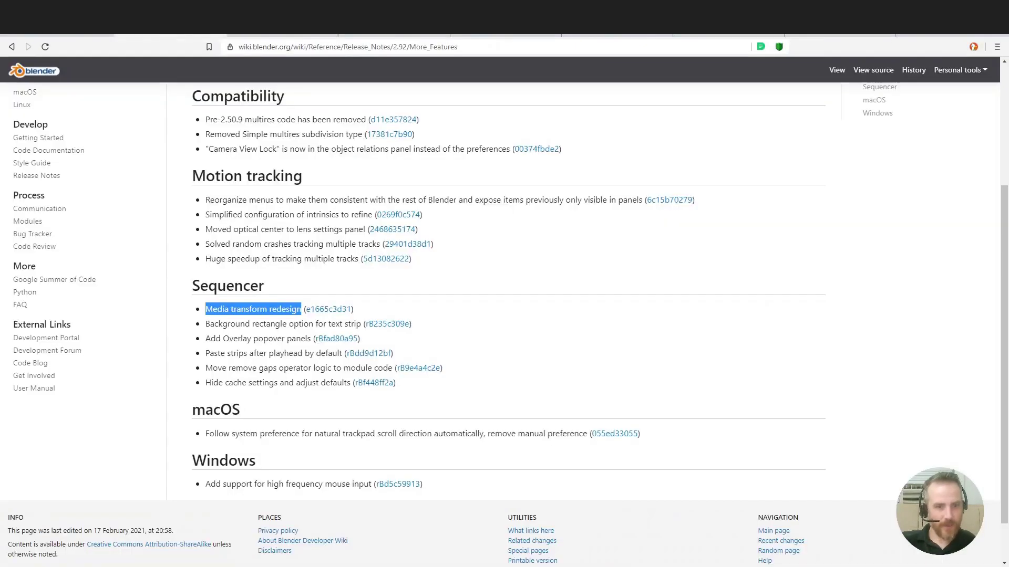
# Step: Highlight the background rectangle option for text strips note, then return to Blender
pyautogui.moveTo(211, 328); pyautogui.dragTo(303, 327)
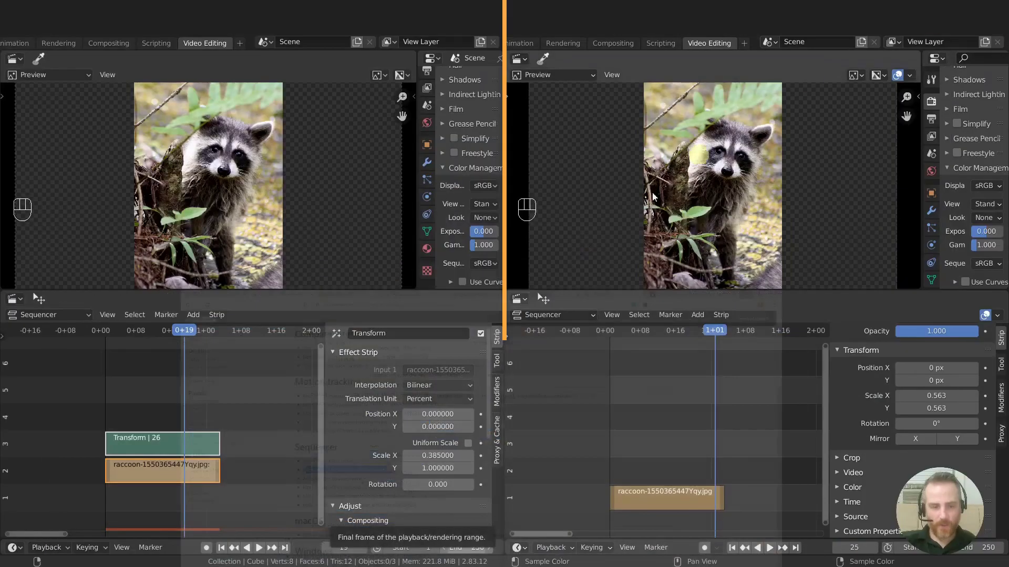
pyautogui.click(663, 460)
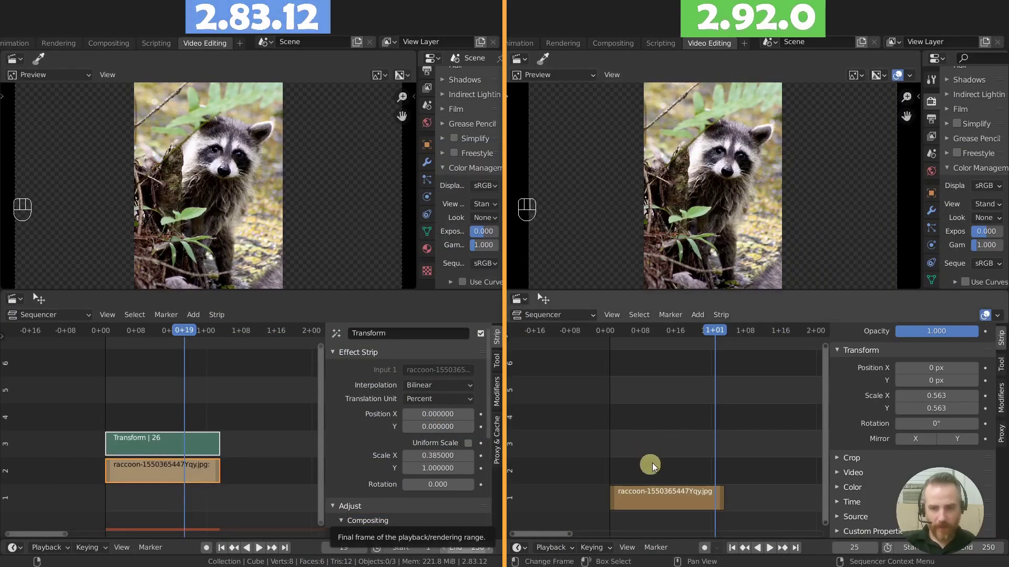
# Step: In 2.92, add a Video Editing workspace and a Text strip at frame 1
pyautogui.hotkey('shift', 'Left')
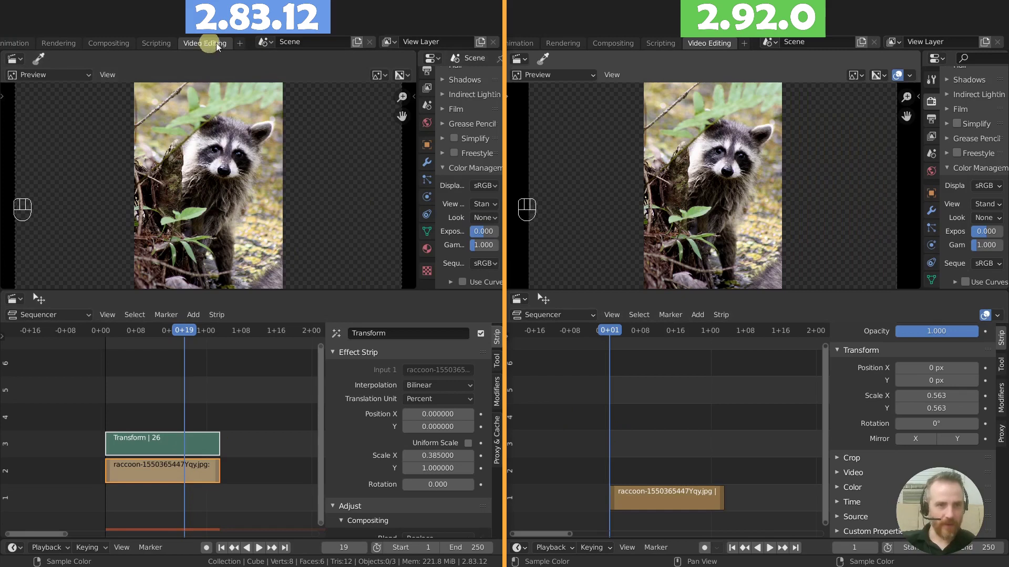
pyautogui.click(238, 45)
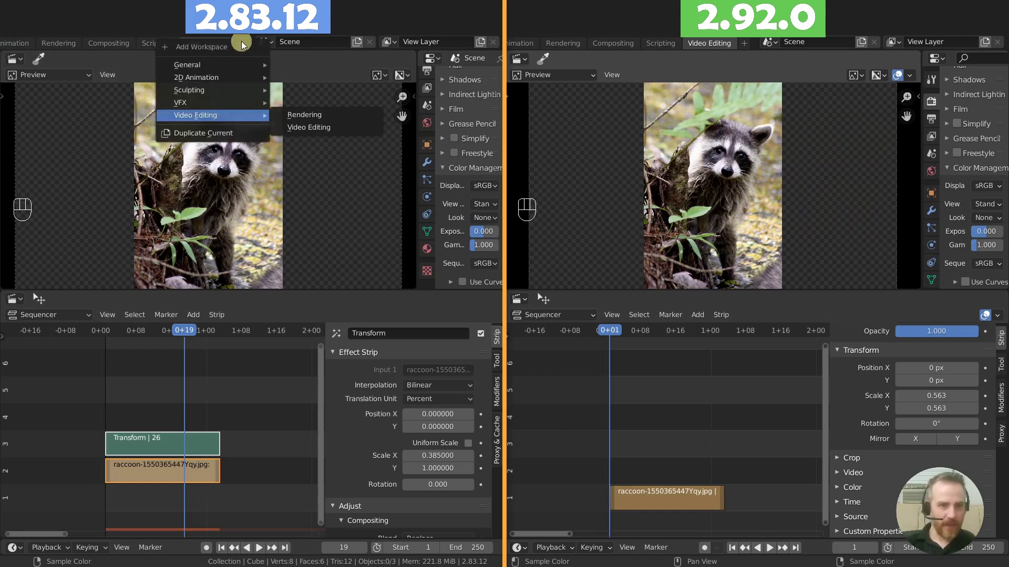
pyautogui.click(327, 130)
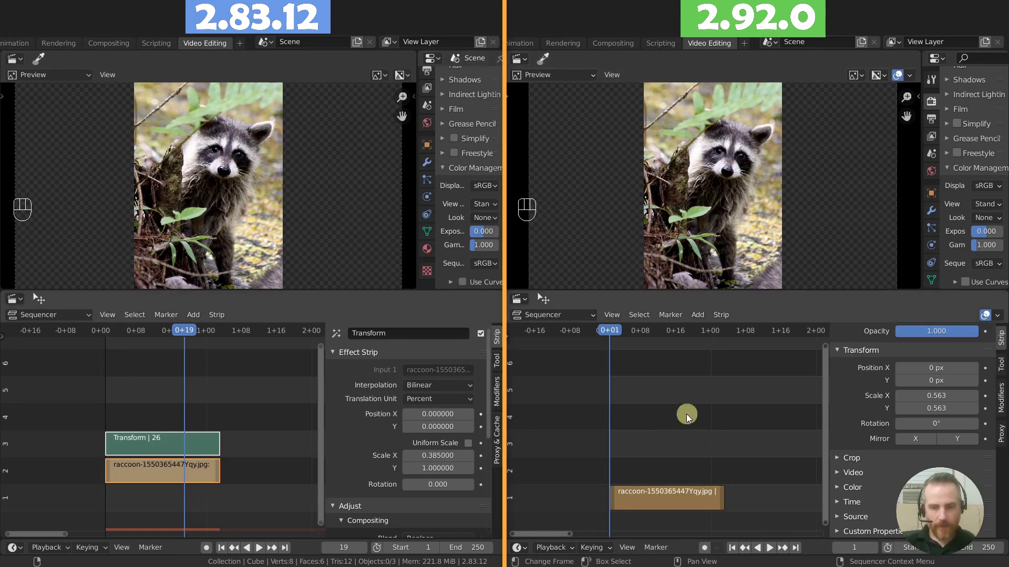
pyautogui.hotkey('shift', 'a')
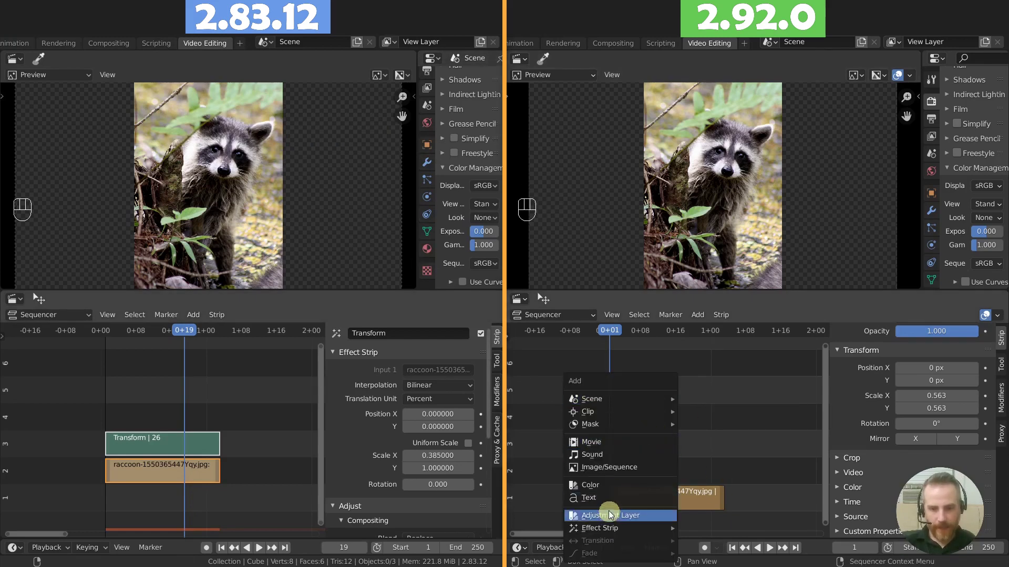
pyautogui.click(612, 495)
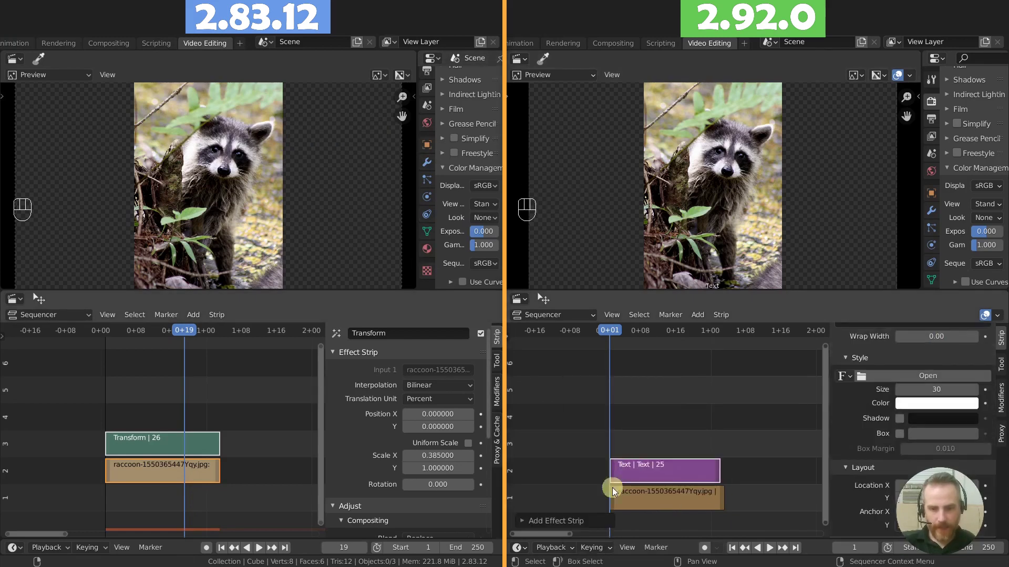
# Step: In the 2.83 sequencer, deselect all strips and add a Text strip at frame 1
pyautogui.click(198, 389)
pyautogui.hotkey('shift', 'Left')
pyautogui.hotkey('shift', 'a')
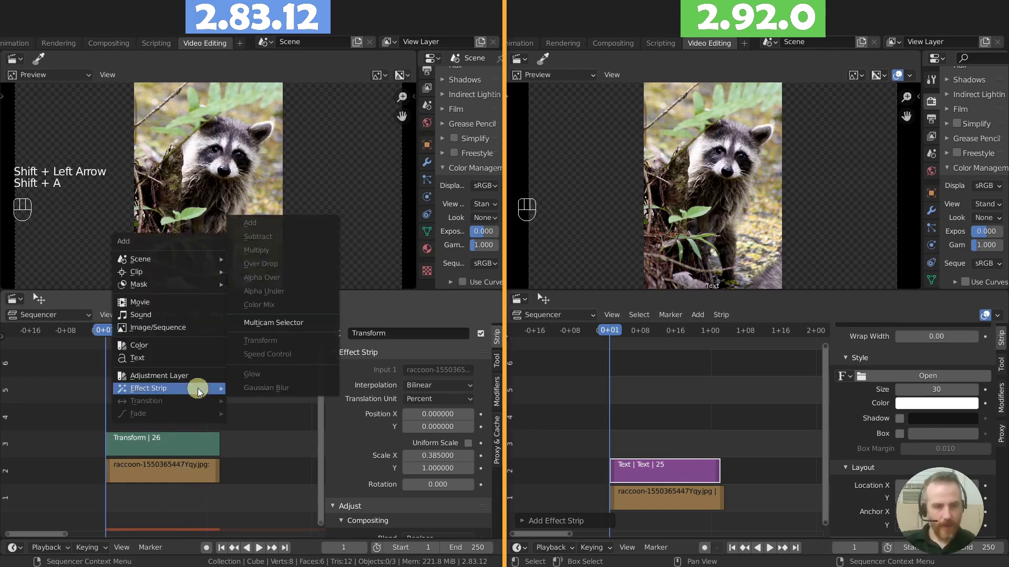
pyautogui.click(168, 359)
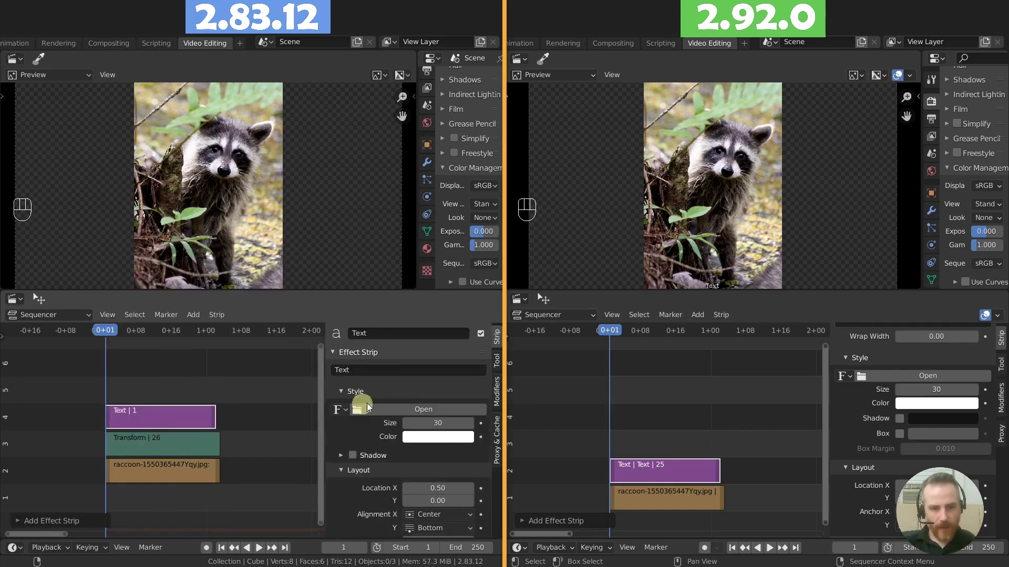
# Step: Enable the 2.92 text strip's background box and enter the caption 'This is a Raccoon'
pyautogui.scroll(-2, 389, 415)
pyautogui.scroll(-1, 947, 415)
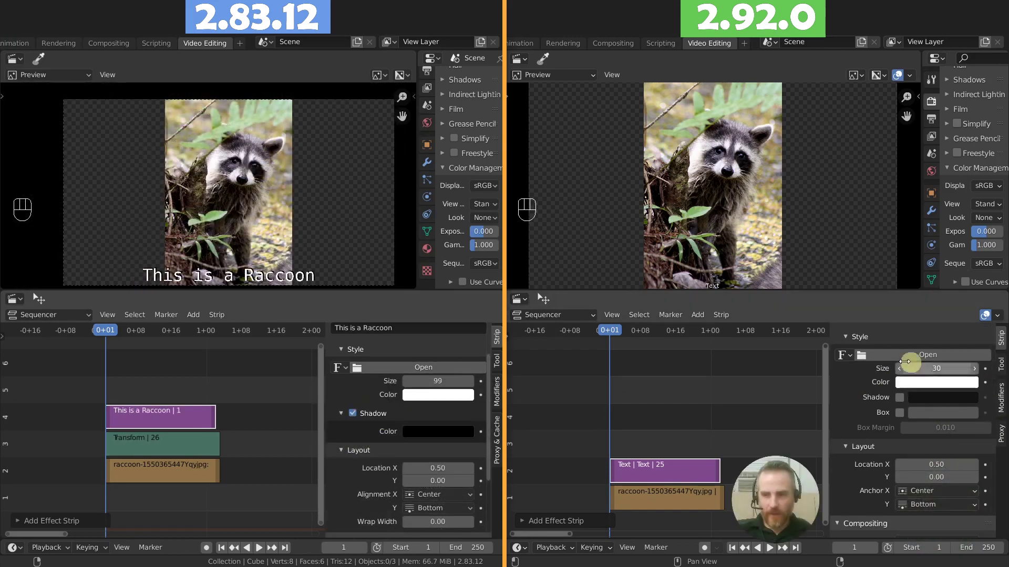
pyautogui.click(897, 413)
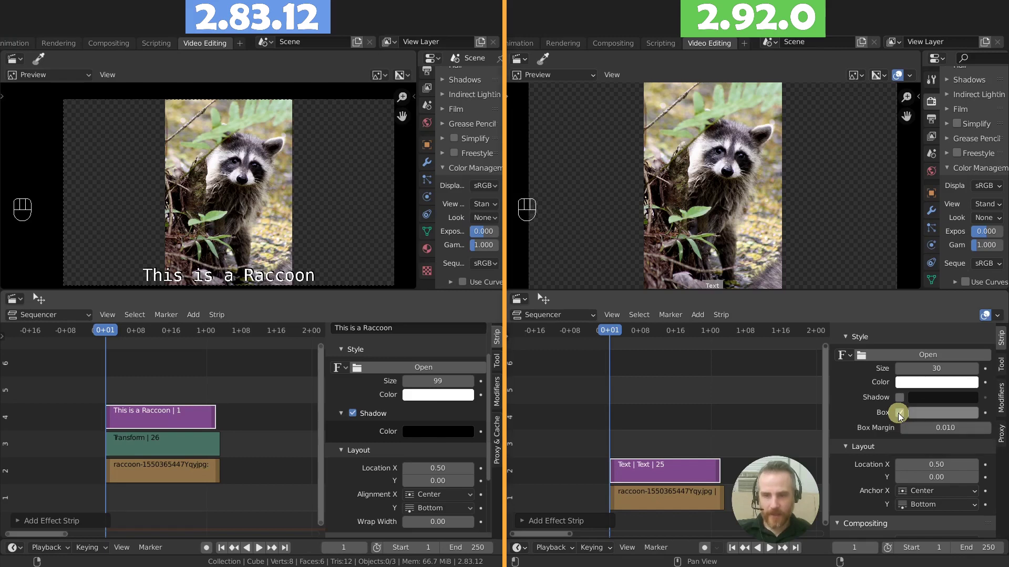
pyautogui.scroll(3, 882, 347)
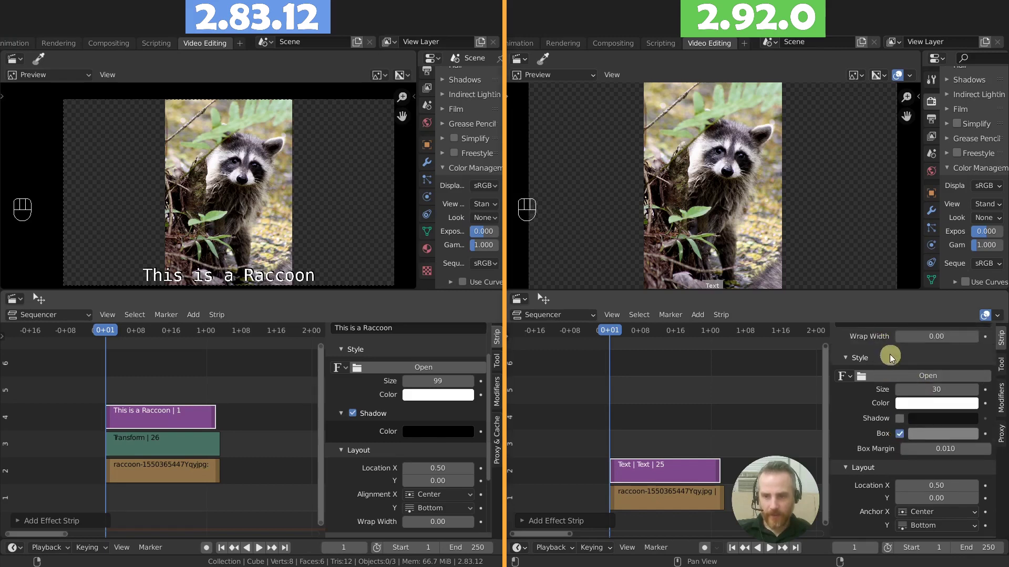
pyautogui.click(874, 362)
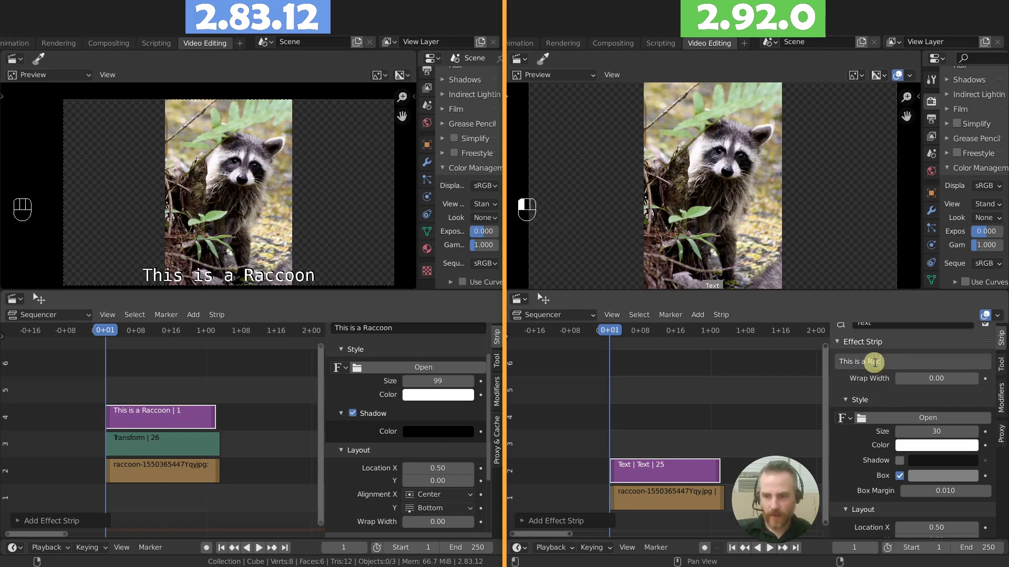
pyautogui.press('Return')
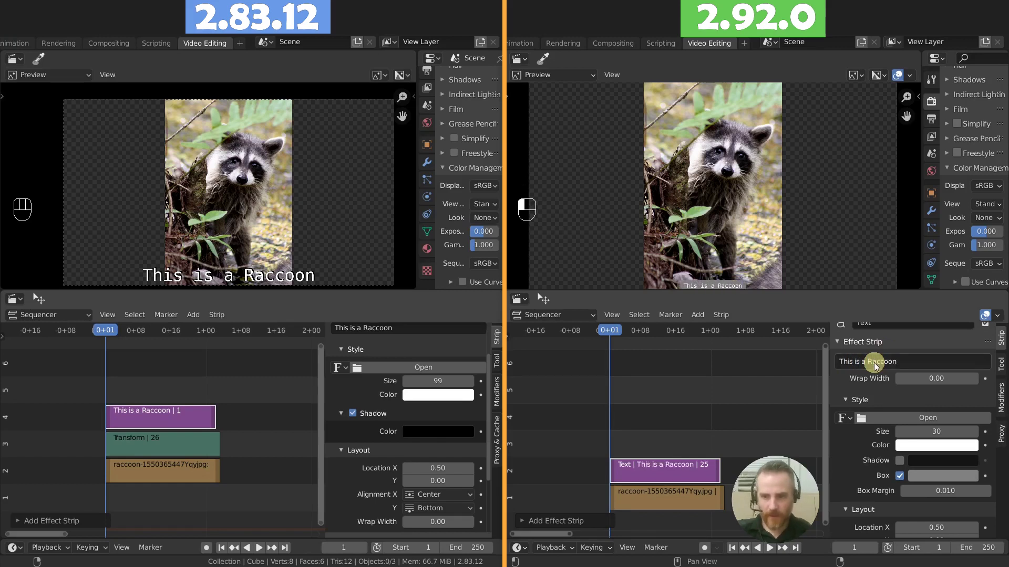
# Step: Set the 2.92 caption size to 100 and make its background box green
pyautogui.click(928, 430)
pyautogui.write('100')
pyautogui.press('Return')
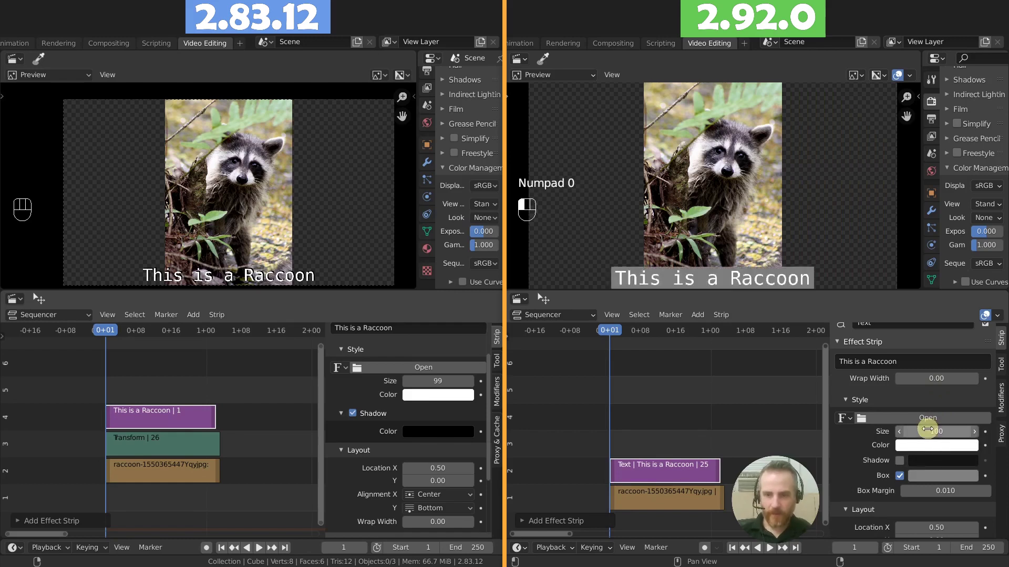
pyautogui.scroll(-2, 909, 427)
pyautogui.click(899, 434)
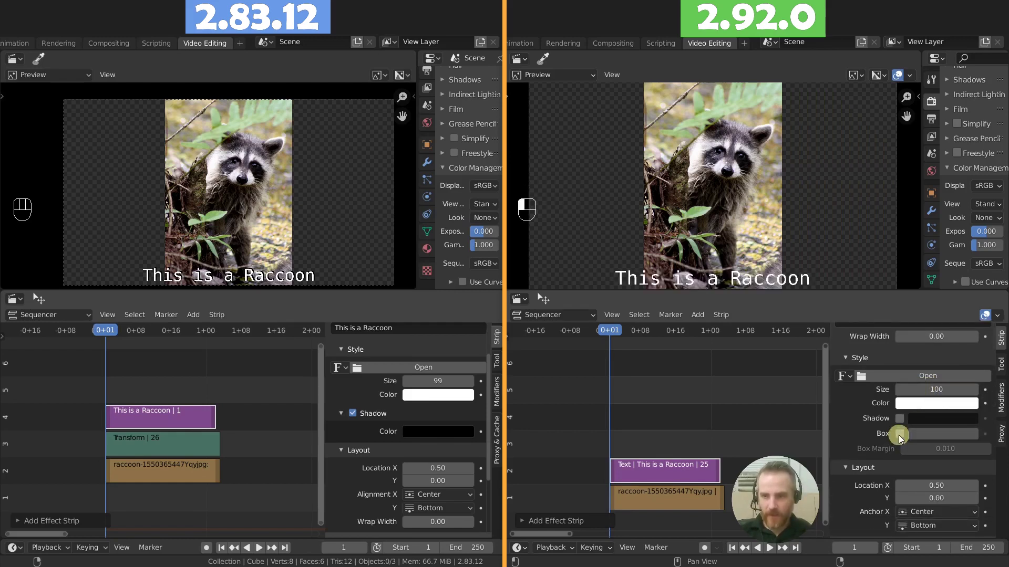
pyautogui.click(899, 434)
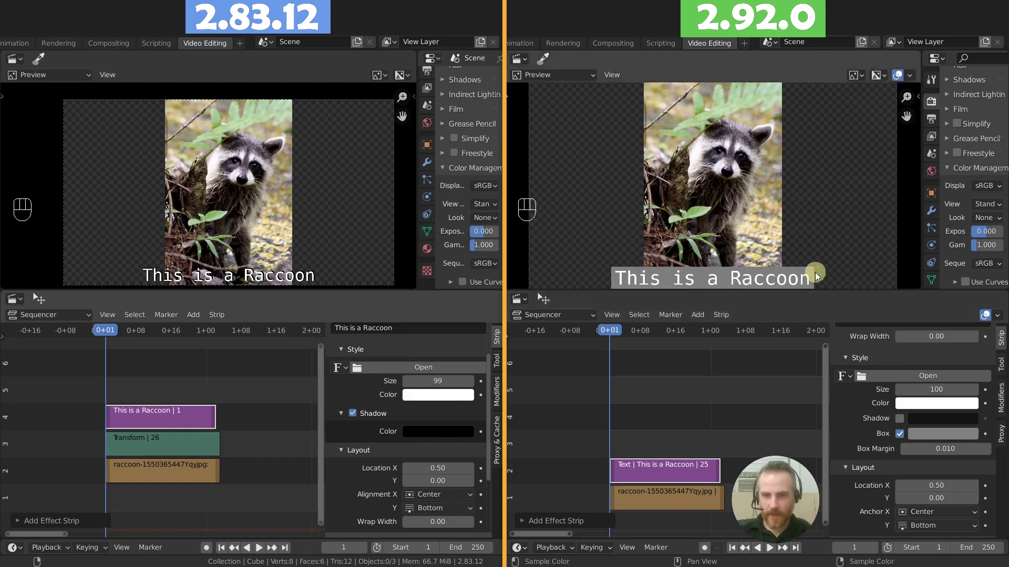
pyautogui.click(940, 433)
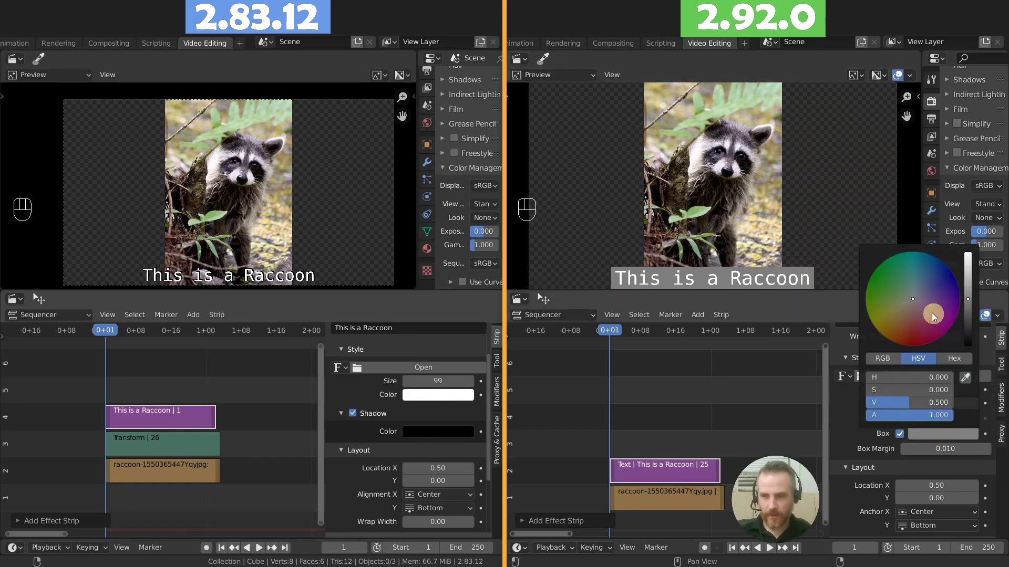
pyautogui.moveTo(932, 313)
pyautogui.mouseDown()
pyautogui.moveTo(921, 285)
pyautogui.moveTo(899, 287)
pyautogui.moveTo(894, 298)
pyautogui.mouseUp()
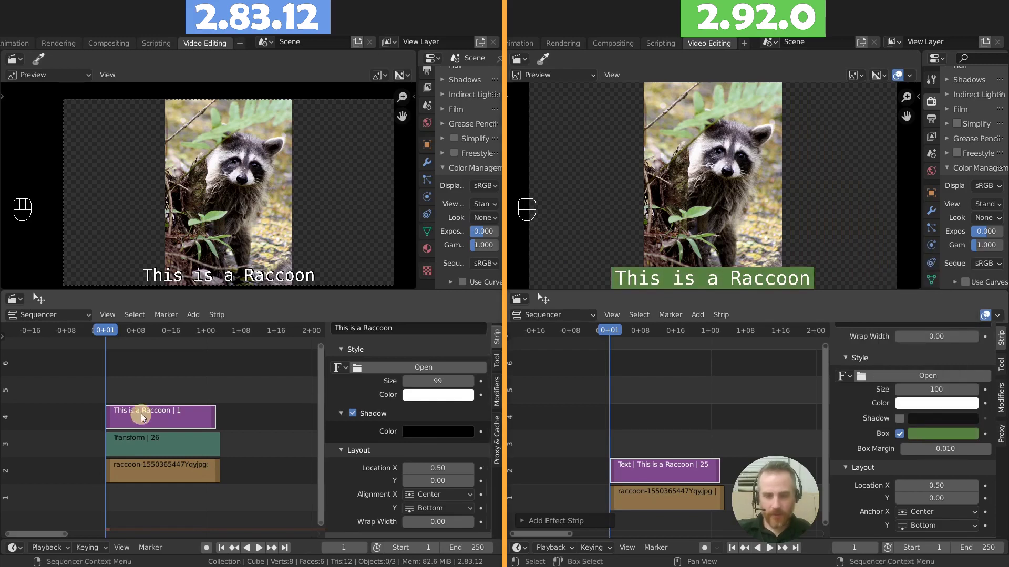
# Step: Move the 2.83 text strip to channel 5 and add a black Color strip in channel 4
pyautogui.press('g')
pyautogui.click(157, 390)
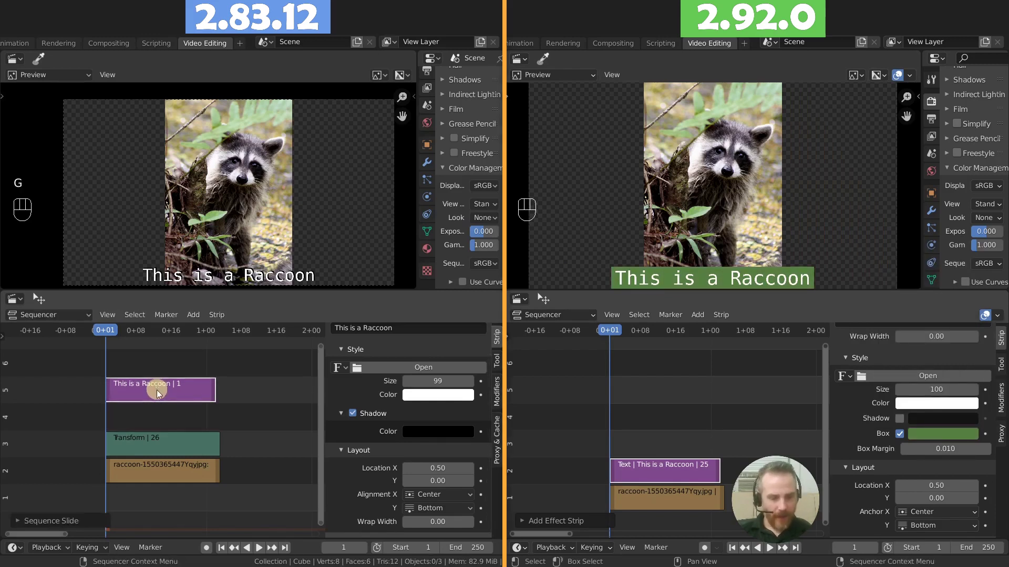
pyautogui.hotkey('shift', 'a')
pyautogui.click(143, 377)
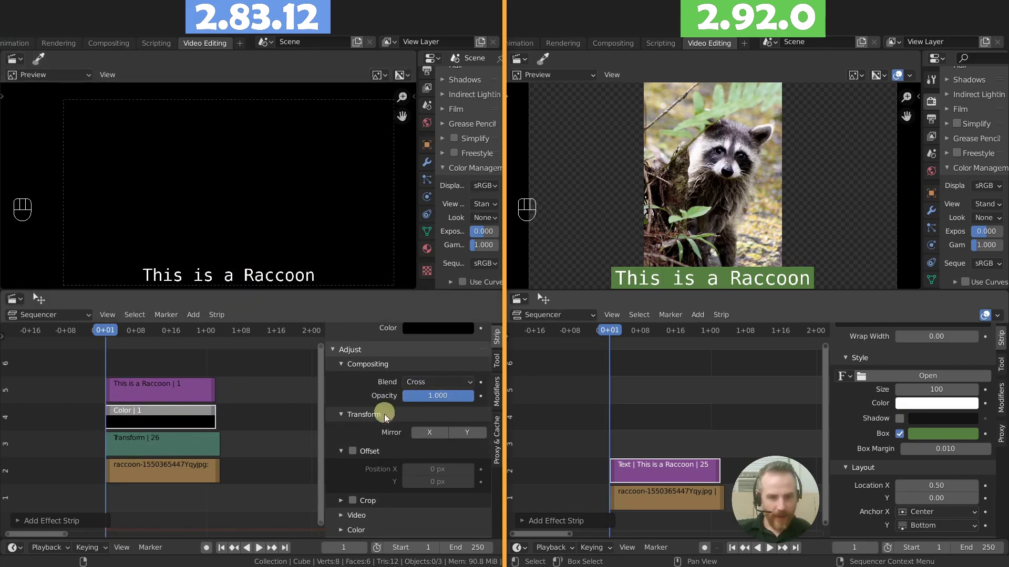
# Step: Enable Offset and Crop on the colour strip, shift it to X 423, and crop its right and top into a band
pyautogui.click(352, 501)
pyautogui.click(352, 451)
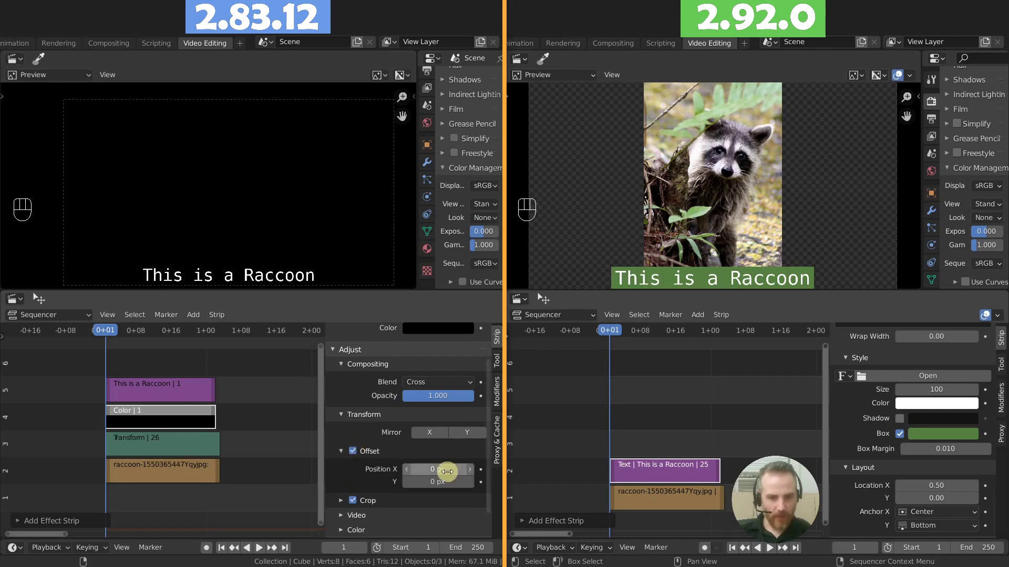
pyautogui.moveTo(440, 469); pyautogui.dragTo(394, 495)
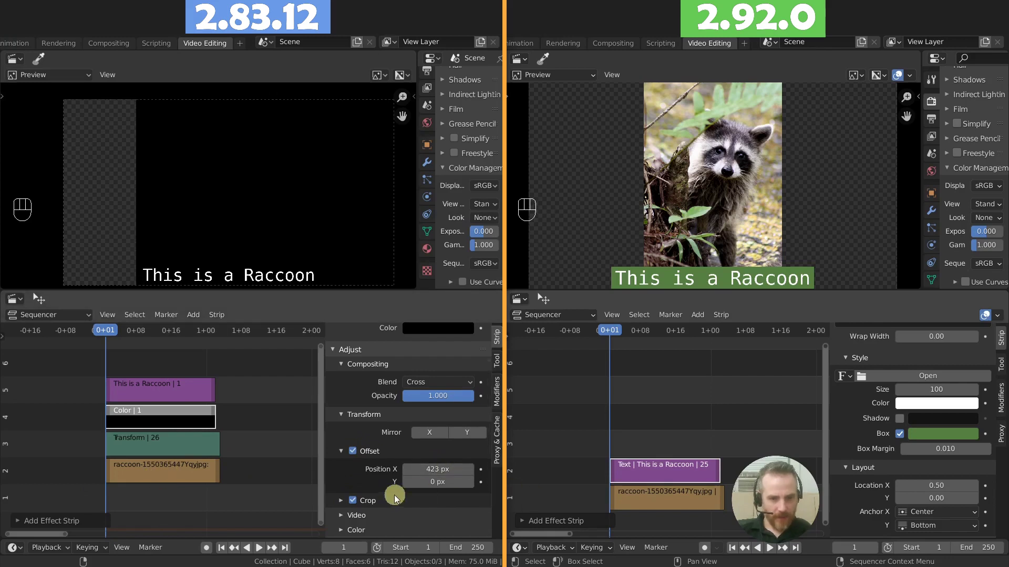
pyautogui.click(339, 500)
pyautogui.scroll(-3, 394, 499)
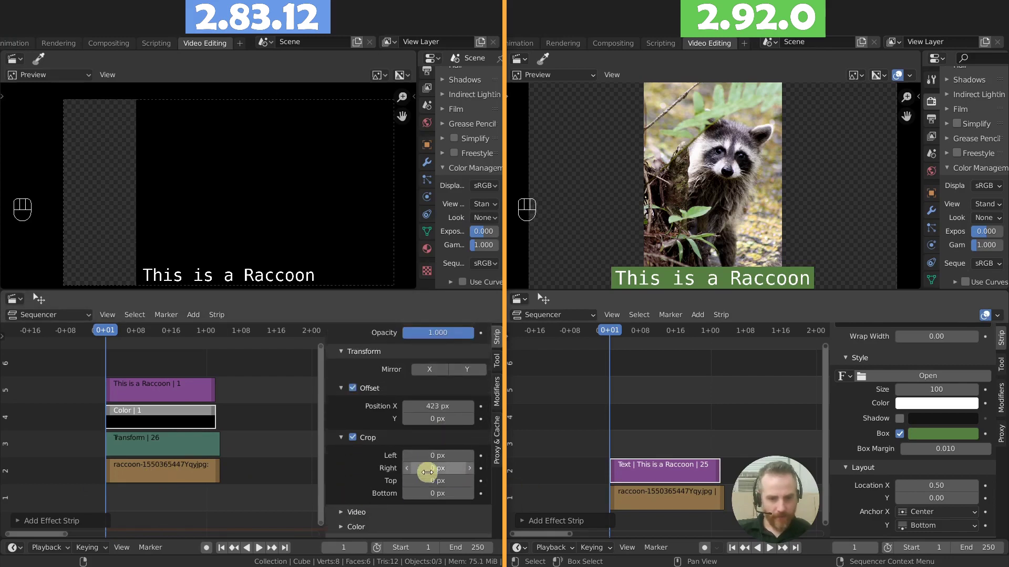
pyautogui.moveTo(426, 468); pyautogui.dragTo(371, 480)
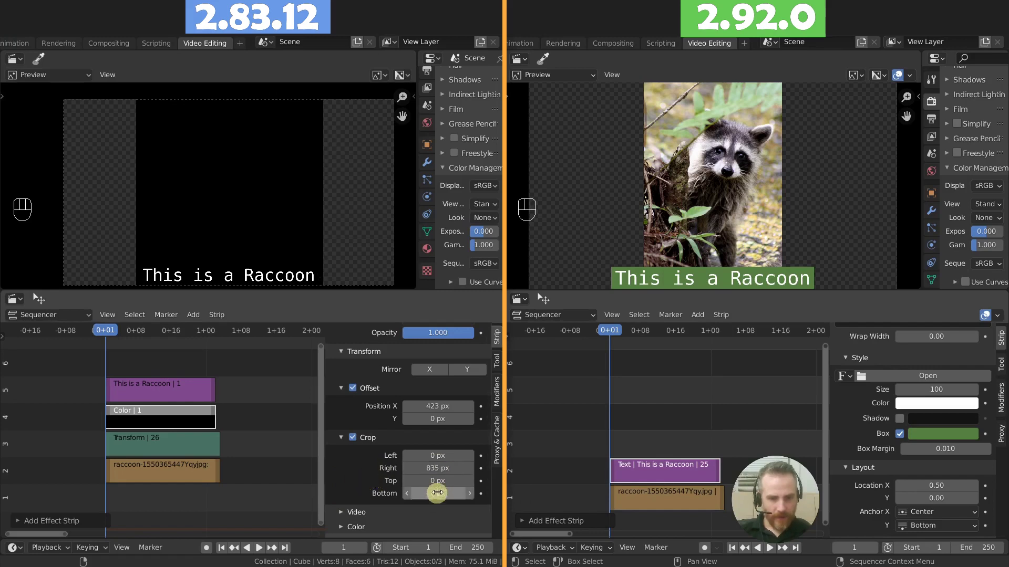
pyautogui.moveTo(441, 480)
pyautogui.mouseDown()
pyautogui.moveTo(500, 482)
pyautogui.moveTo(335, 503)
pyautogui.moveTo(451, 509)
pyautogui.moveTo(444, 480)
pyautogui.mouseUp()
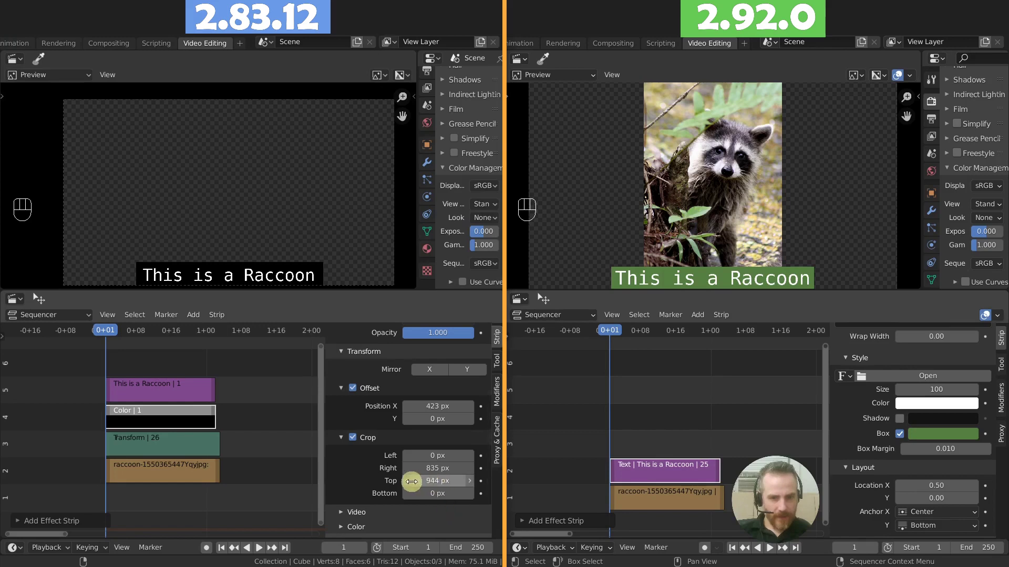
pyautogui.scroll(5, 440, 410)
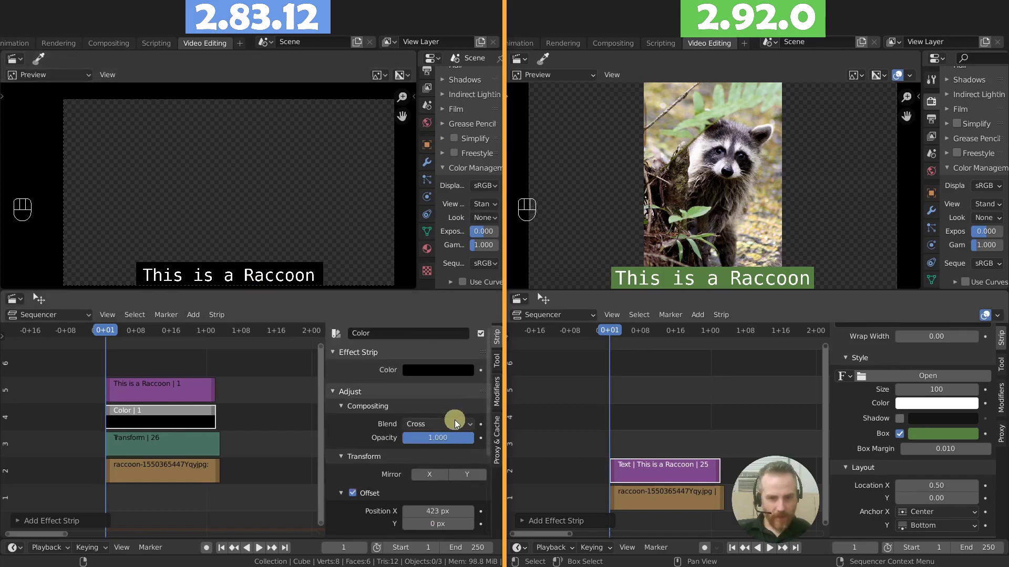
# Step: Set the colour strip's blend to Alpha Over and tint it a muted purple
pyautogui.click(455, 423)
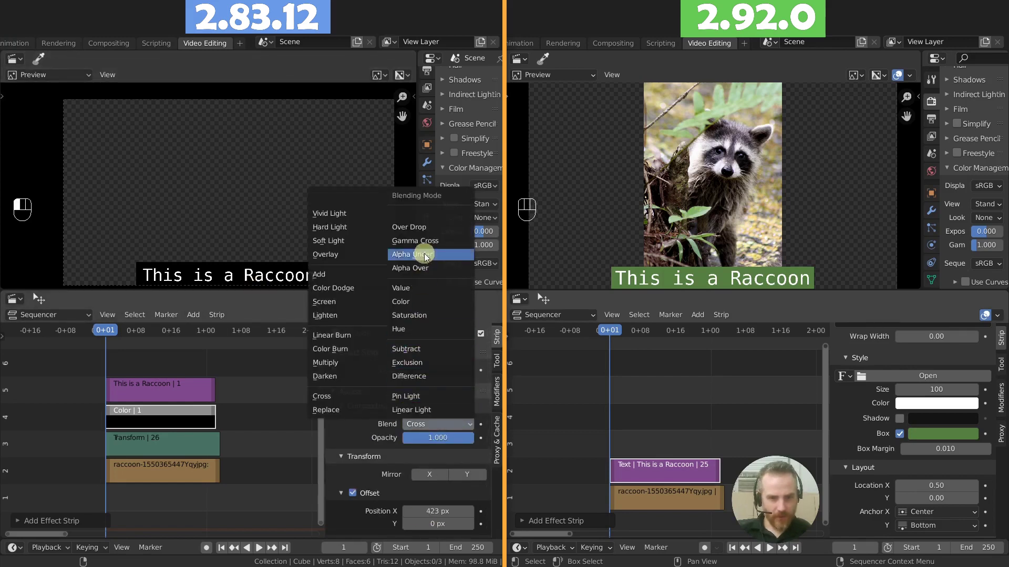
pyautogui.click(415, 268)
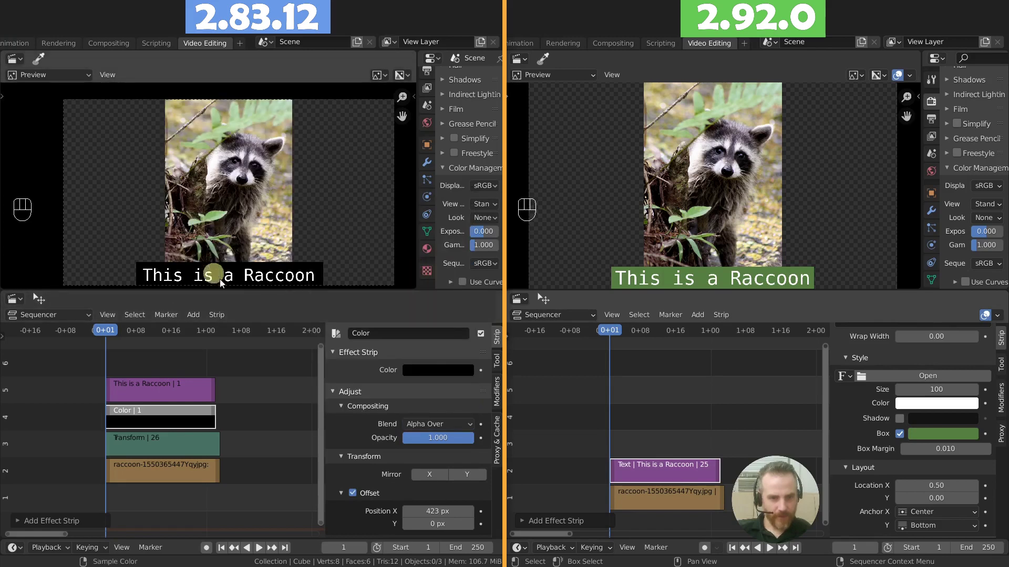
pyautogui.click(439, 371)
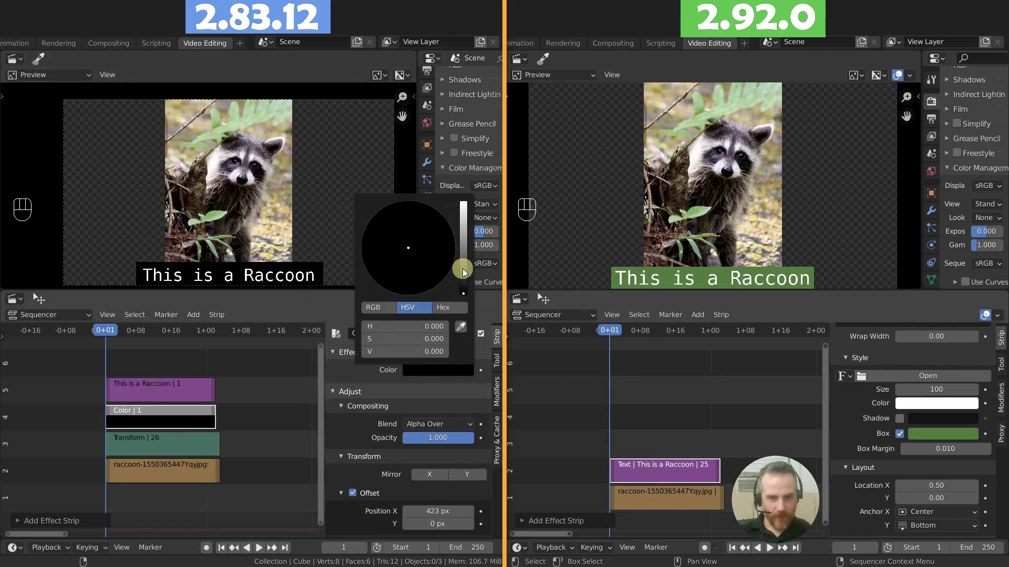
pyautogui.moveTo(463, 269); pyautogui.dragTo(421, 257)
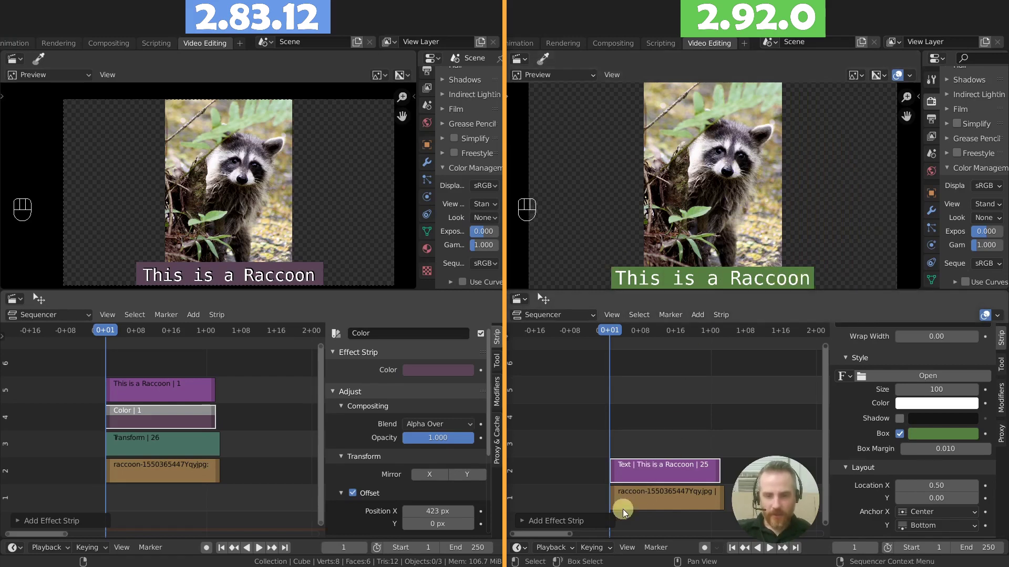
# Step: Select the caption, transform and raccoon strips and fit the whole range in the timeline
pyautogui.moveTo(62, 377); pyautogui.dragTo(169, 514)
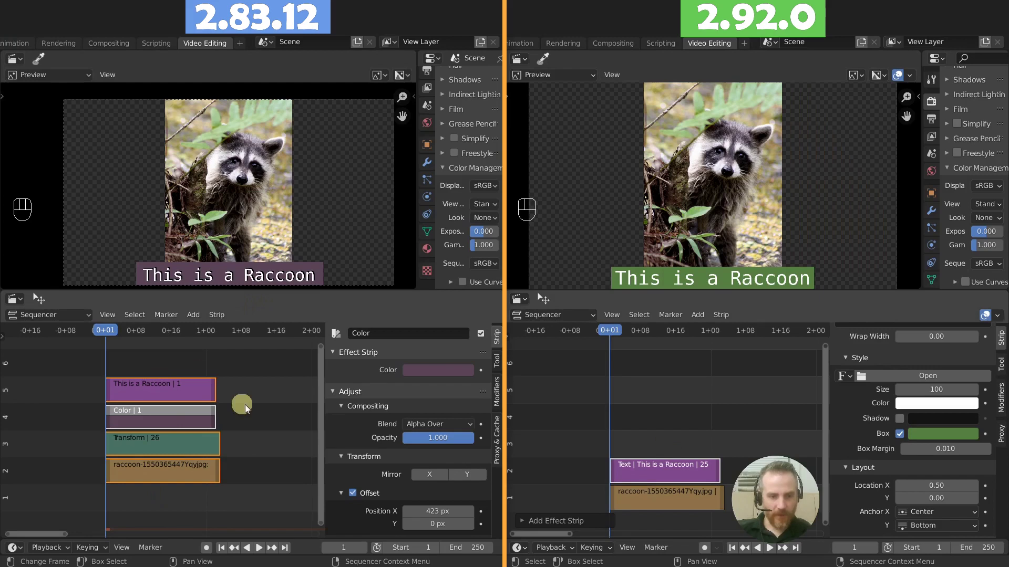
pyautogui.scroll(-6, 280, 401)
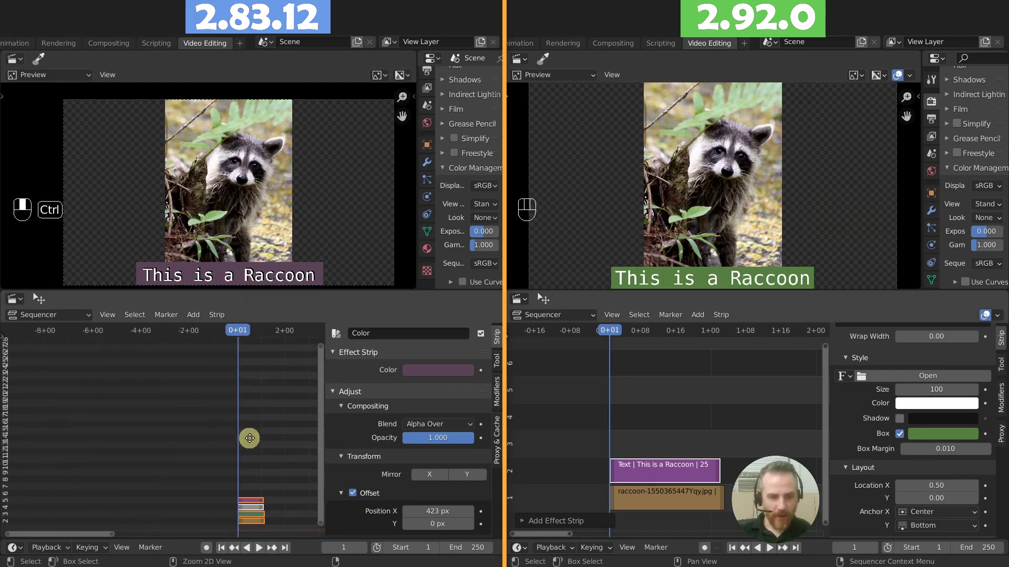
pyautogui.press('Home')
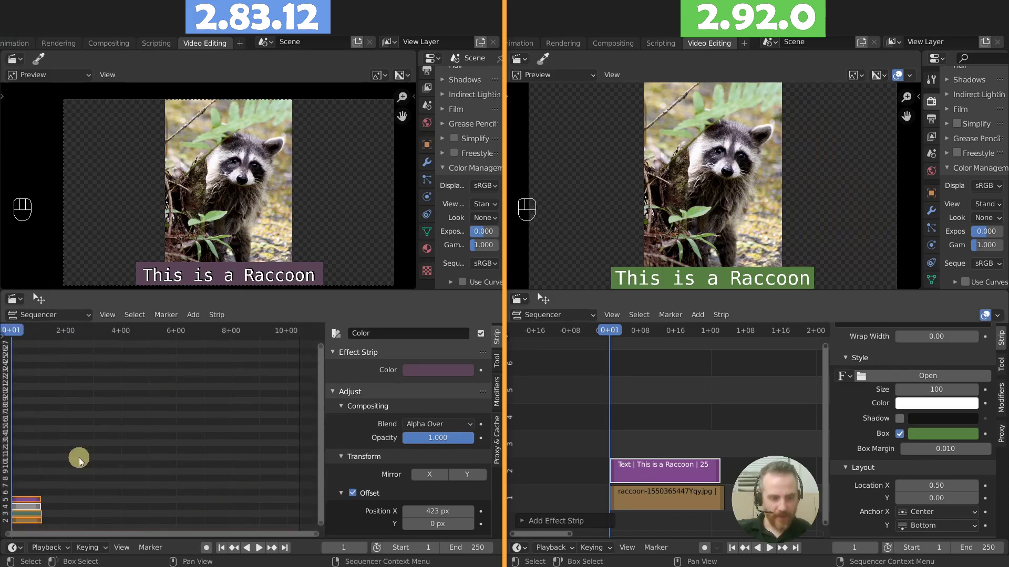
pyautogui.moveTo(79, 461); pyautogui.dragTo(149, 466)
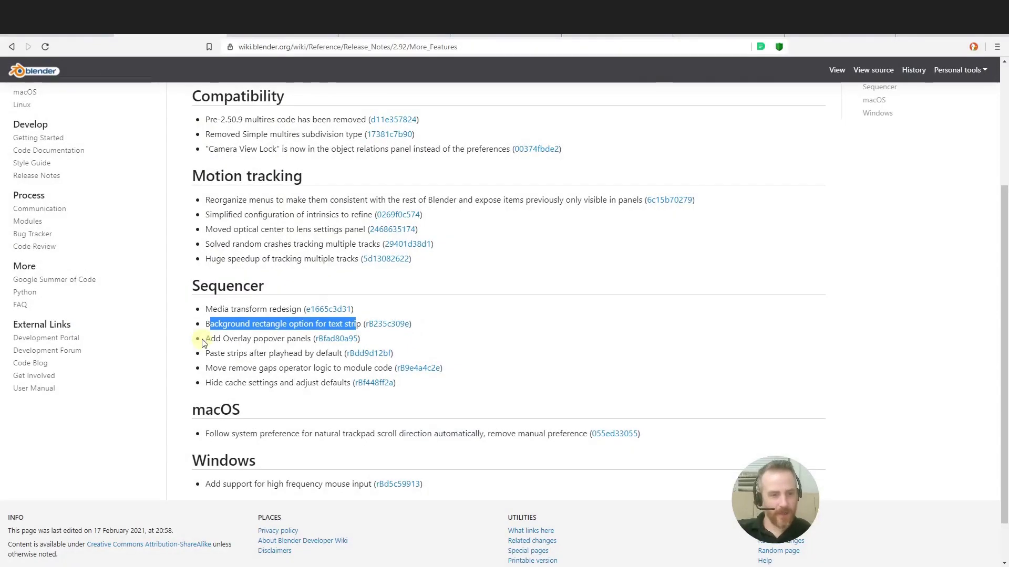
# Step: Highlight the 'Add Overlay popover panels' release note and switch to its commit page
pyautogui.moveTo(205, 341); pyautogui.dragTo(311, 339)
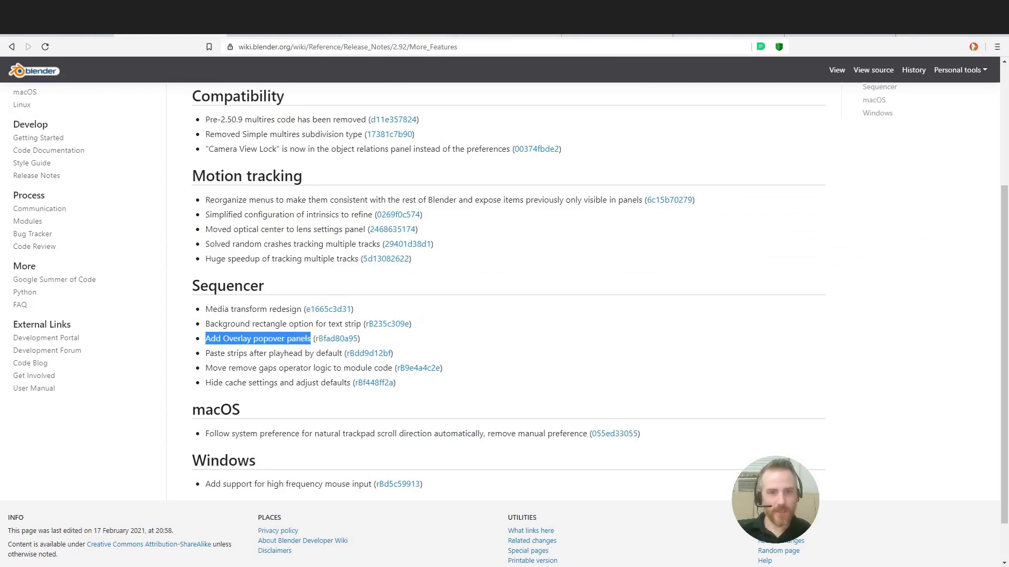
pyautogui.click(368, 353)
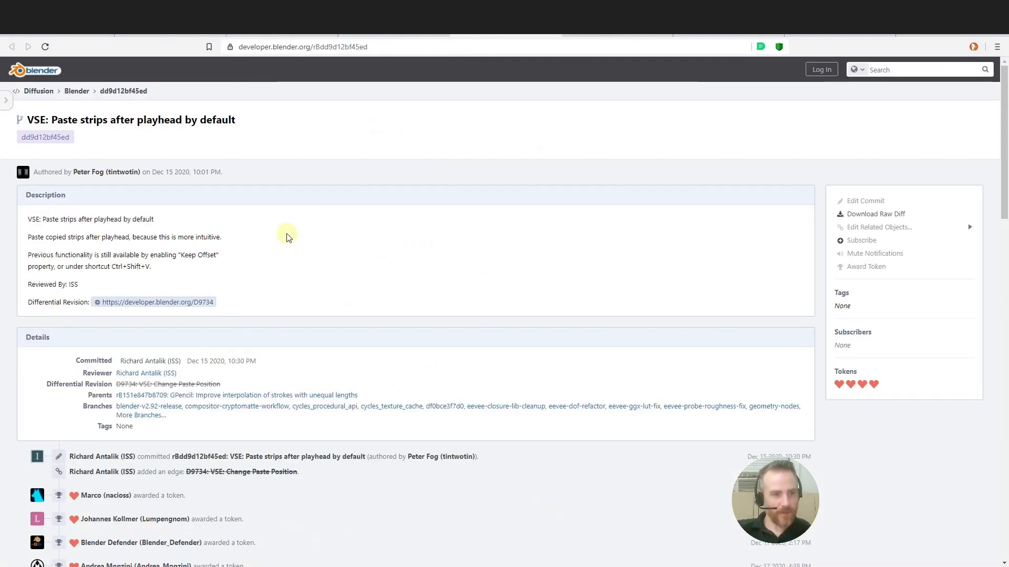
pyautogui.hotkey('ctrl', 'shift', 'Tab')
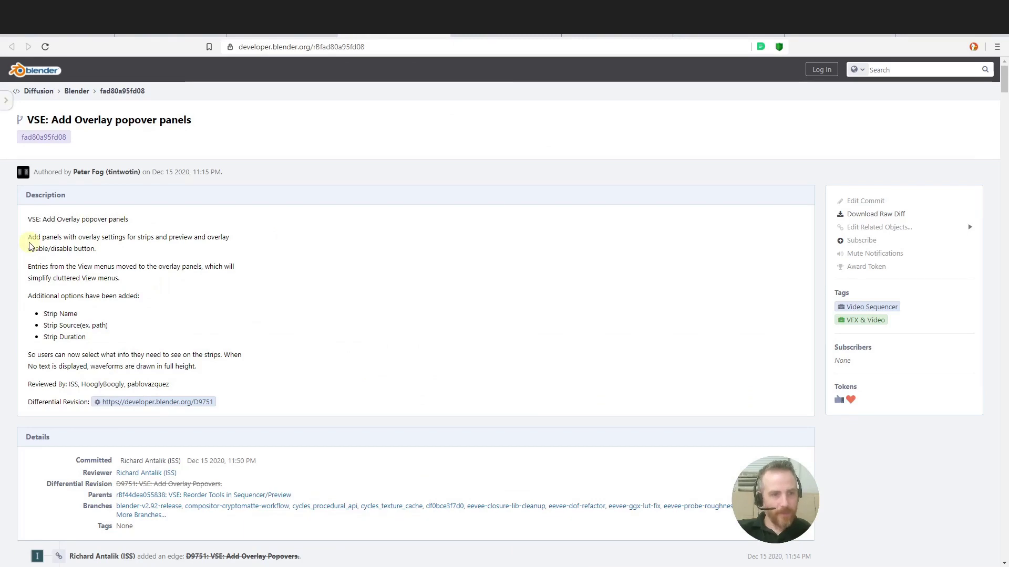
# Step: Highlight the commit's passages on new overlay panels, extra options, strip info and full-height waveforms
pyautogui.moveTo(50, 240); pyautogui.dragTo(194, 249)
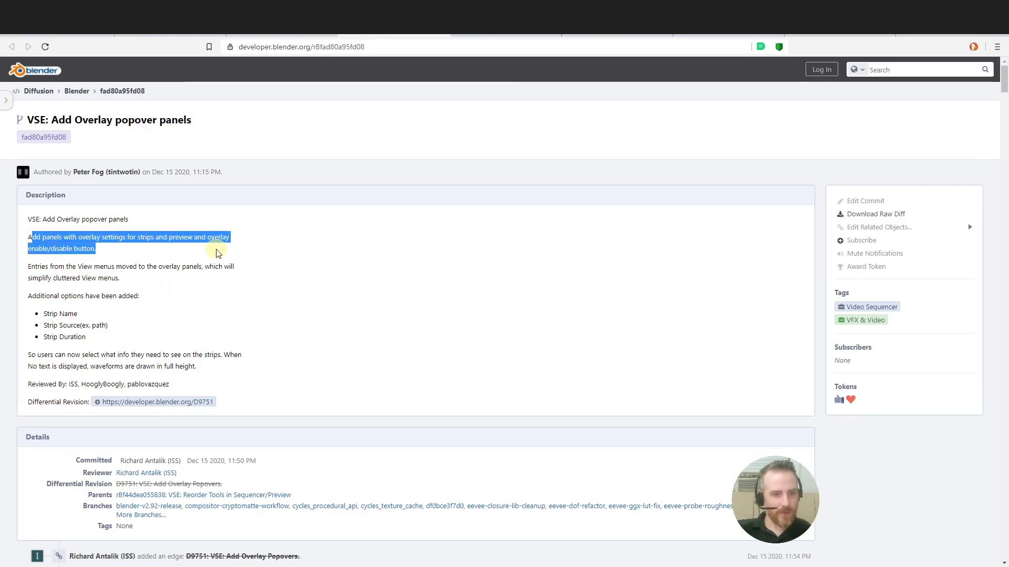
pyautogui.click(71, 264)
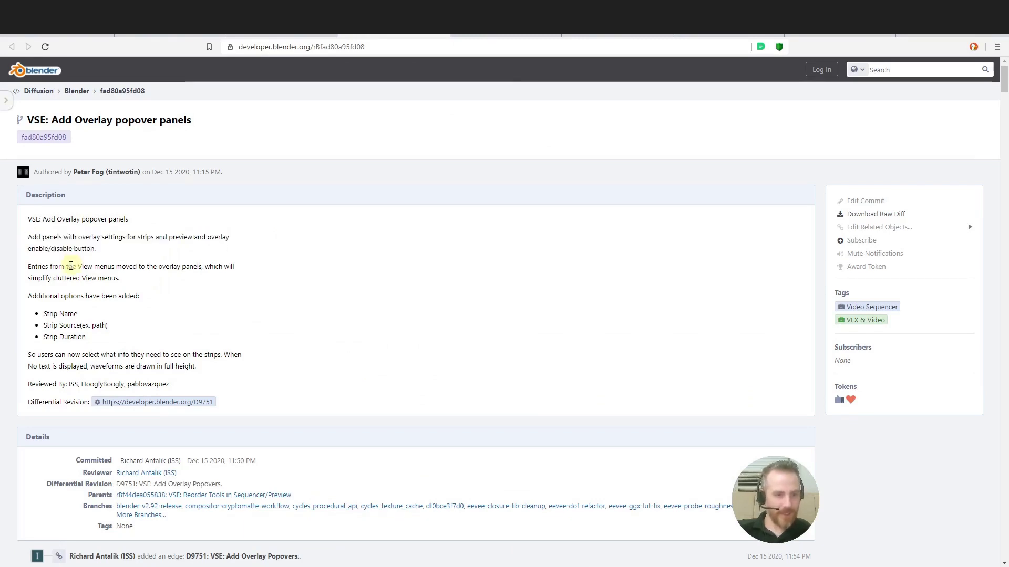
pyautogui.moveTo(29, 300); pyautogui.dragTo(157, 339)
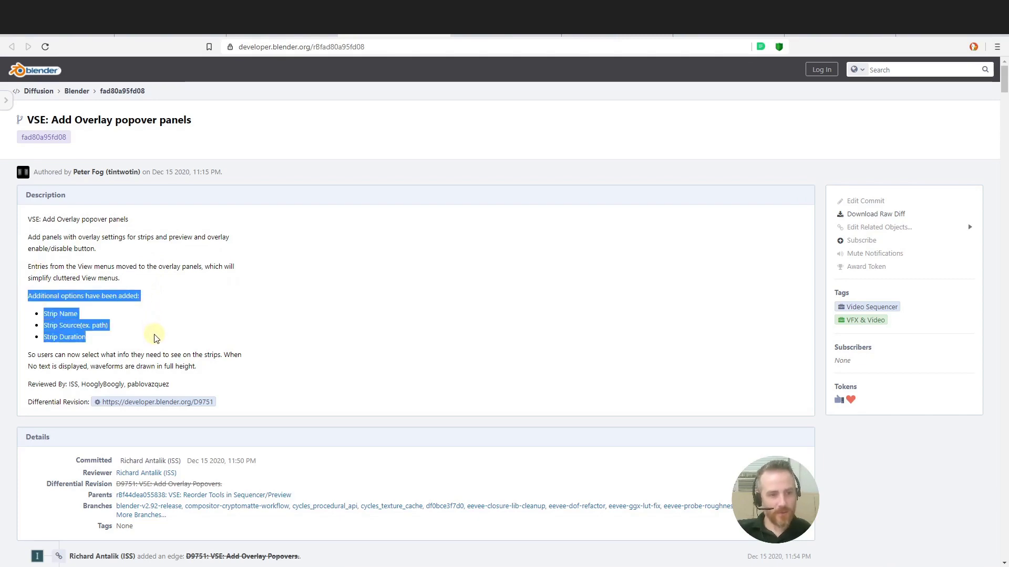
pyautogui.click(113, 358)
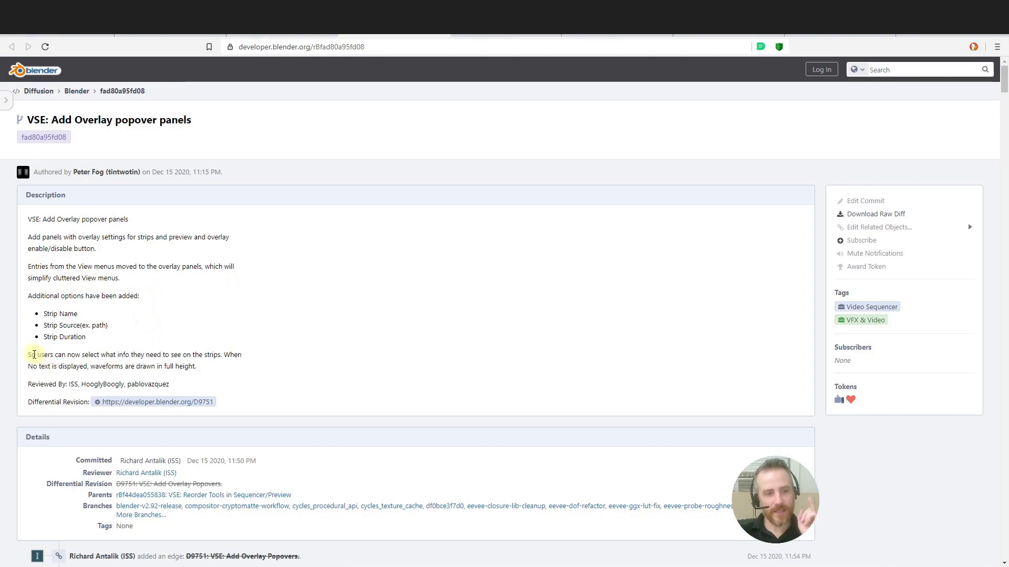
pyautogui.moveTo(36, 352); pyautogui.dragTo(225, 350)
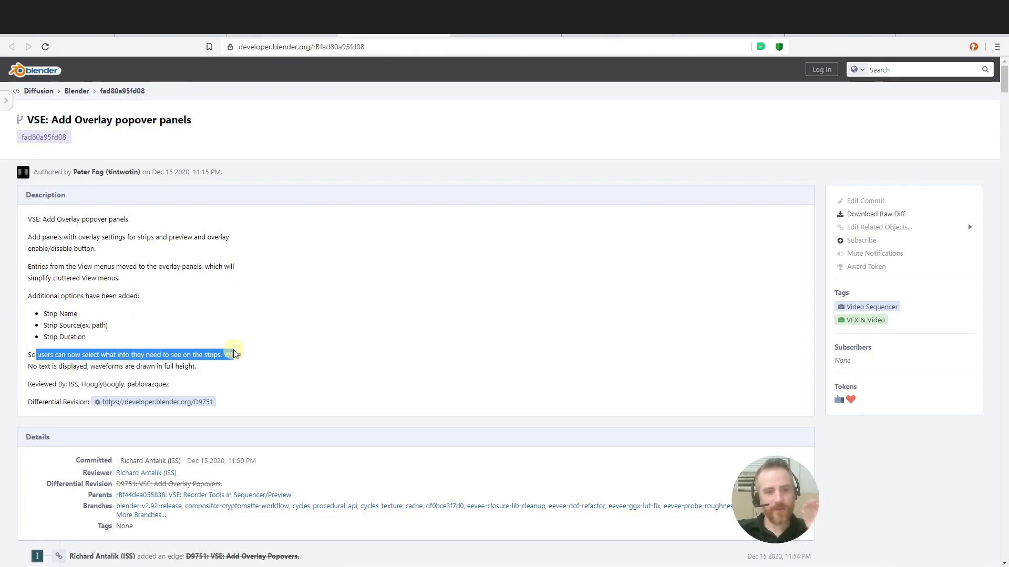
pyautogui.moveTo(224, 356); pyautogui.dragTo(238, 369)
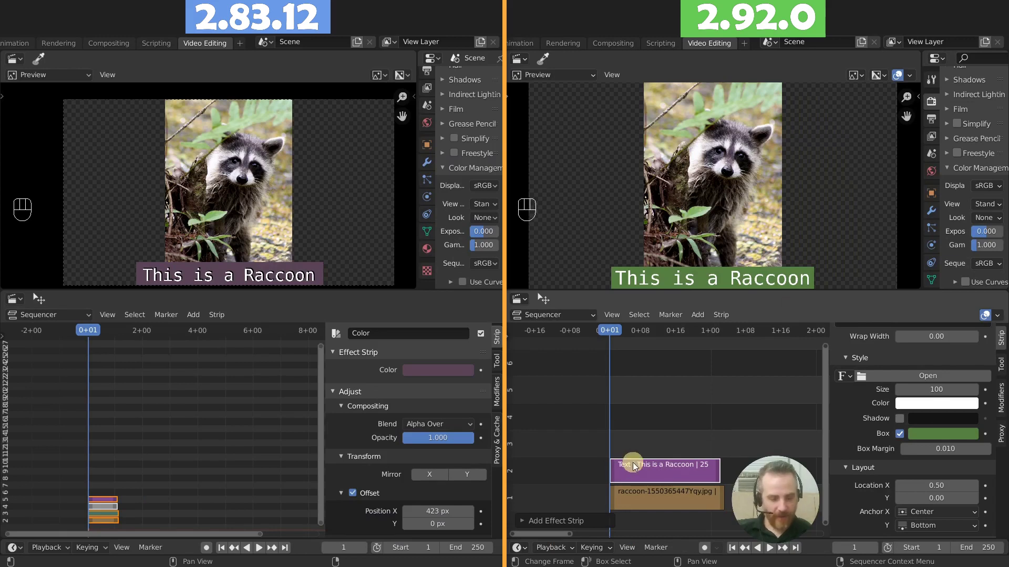
# Step: Add the No Starlight Dey Beat mp3 as a sound strip in 2.92 and show its waveform
pyautogui.hotkey('shift', 'a')
pyautogui.hotkey('shift', 'a')
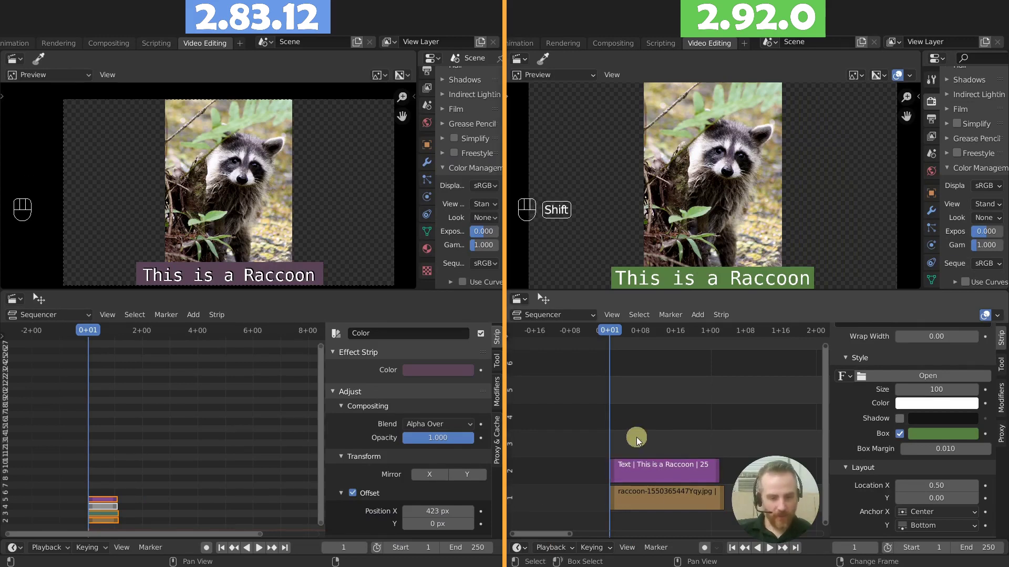
pyautogui.click(636, 437)
pyautogui.doubleClick(560, 181)
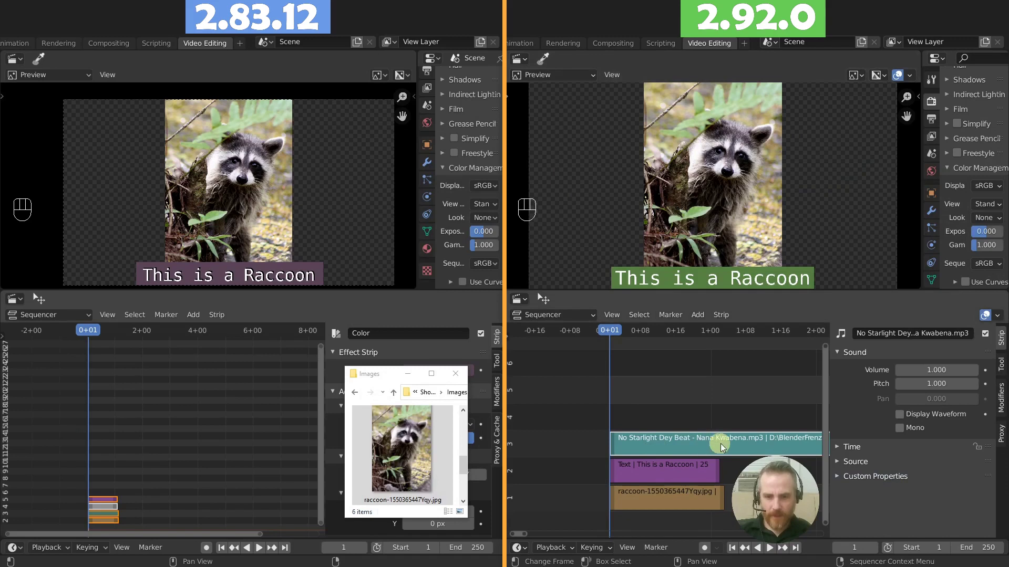
pyautogui.hscroll(5, 683, 441)
pyautogui.scroll(-6, 689, 447)
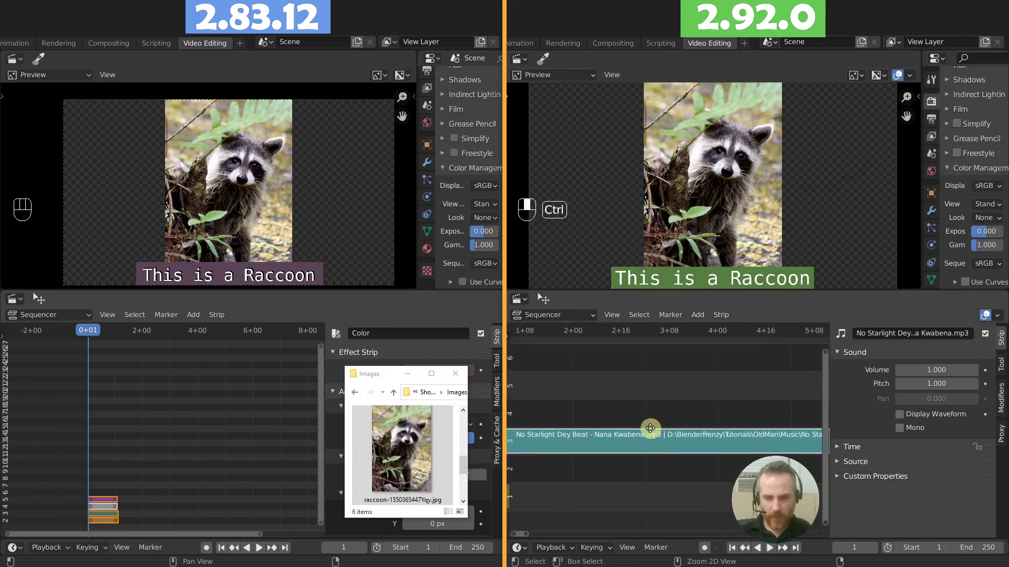
pyautogui.hscroll(3, 660, 436)
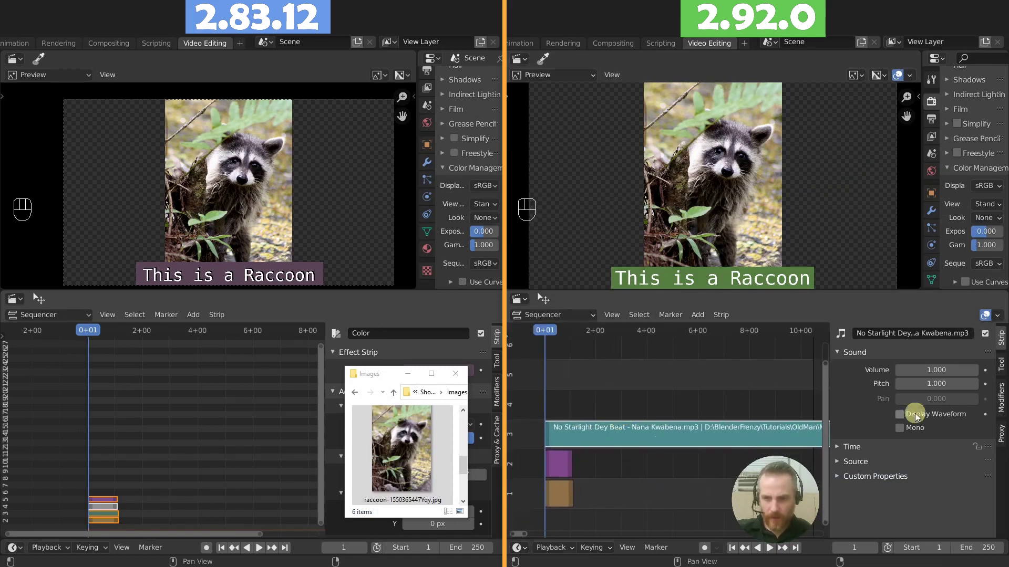
pyautogui.click(899, 415)
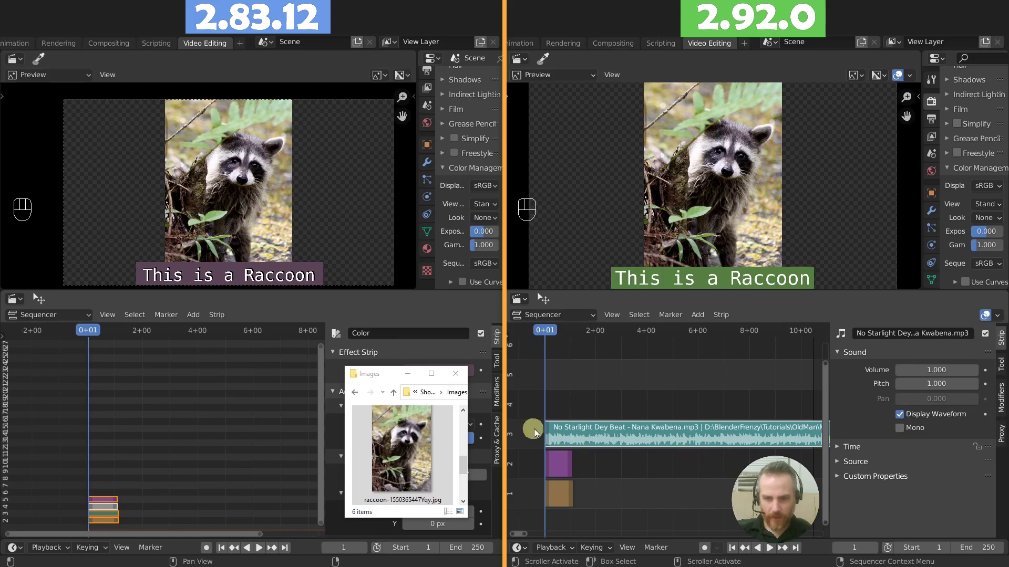
# Step: Toggle the sequencer overlays off and on, and hide strip duration and name text in Overlays
pyautogui.scroll(-5, 709, 440)
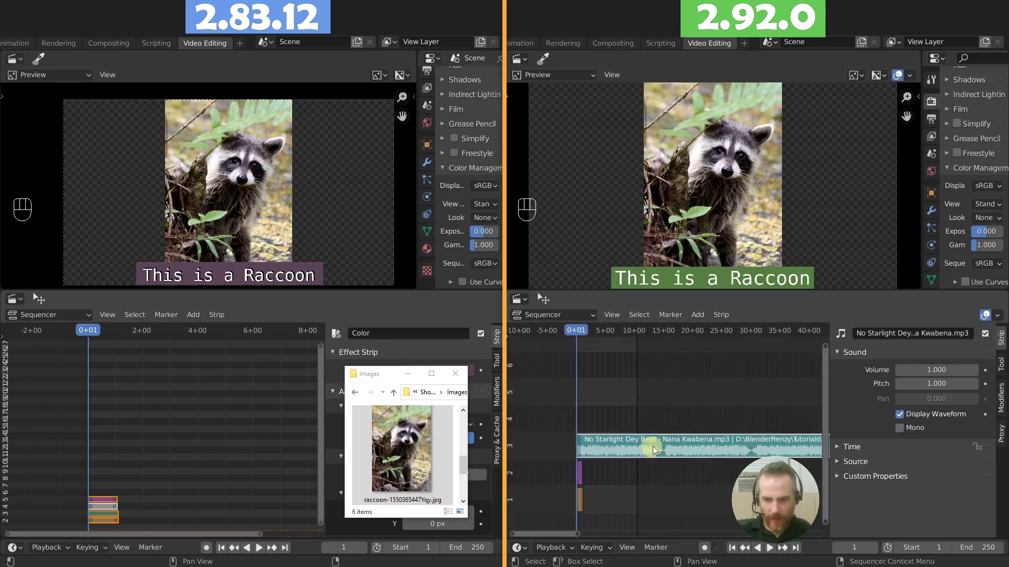
pyautogui.scroll(2, 633, 437)
pyautogui.hscroll(-2, 633, 437)
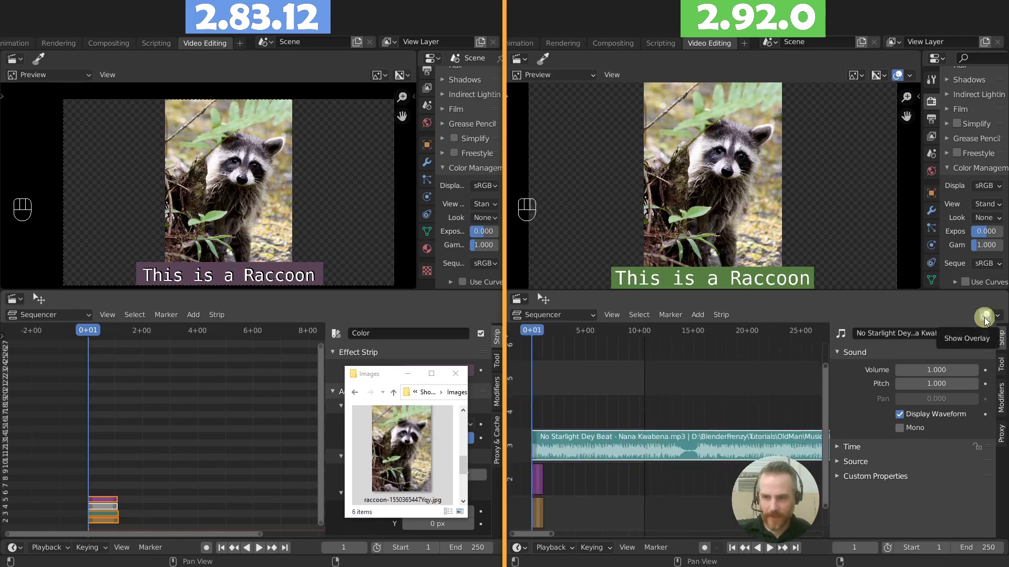
pyautogui.click(985, 317)
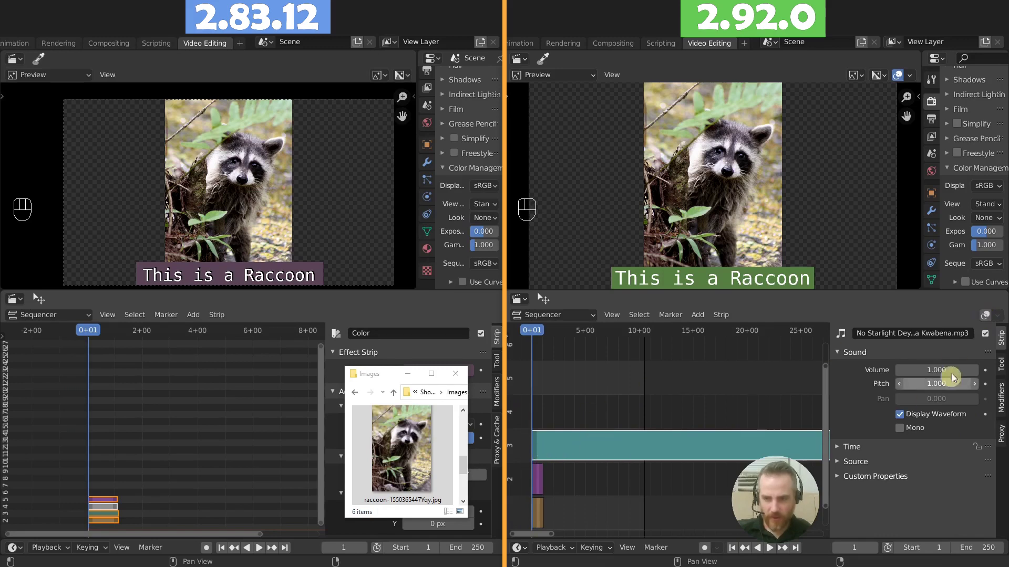
pyautogui.click(985, 318)
pyautogui.click(997, 319)
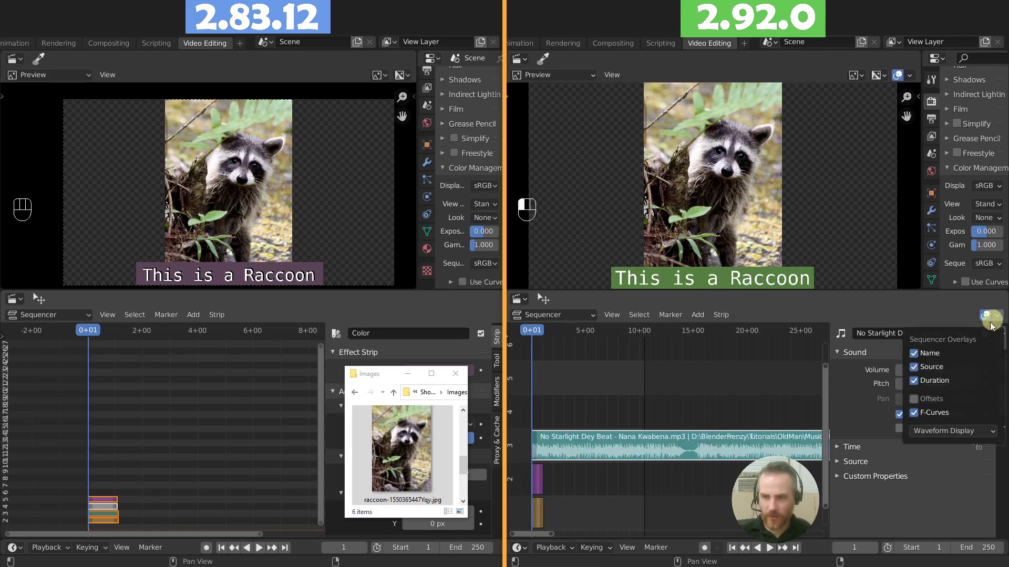
pyautogui.click(916, 381)
pyautogui.click(916, 354)
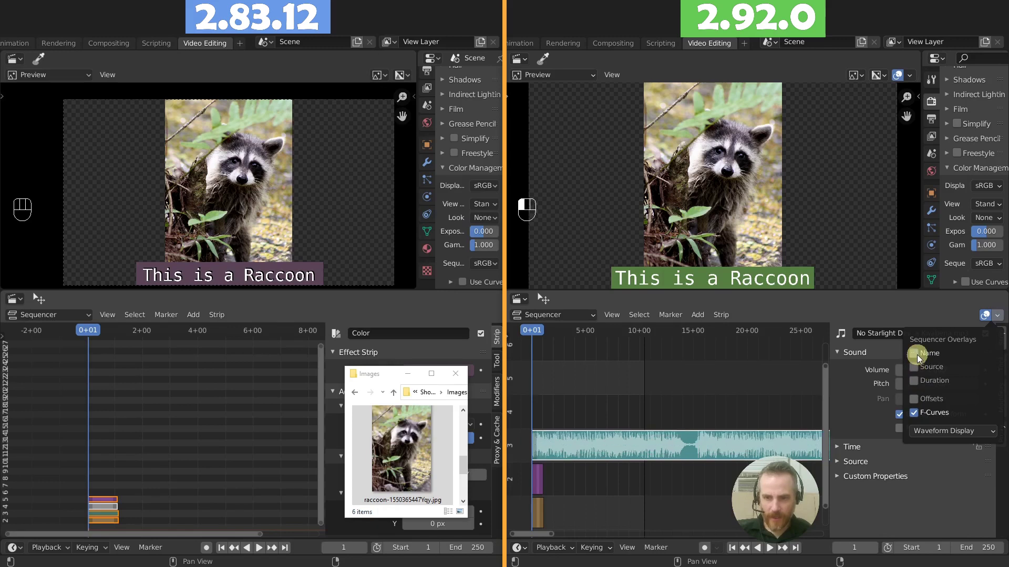
pyautogui.moveTo(525, 436)
pyautogui.mouseDown()
pyautogui.moveTo(781, 434)
pyautogui.moveTo(545, 433)
pyautogui.mouseUp()
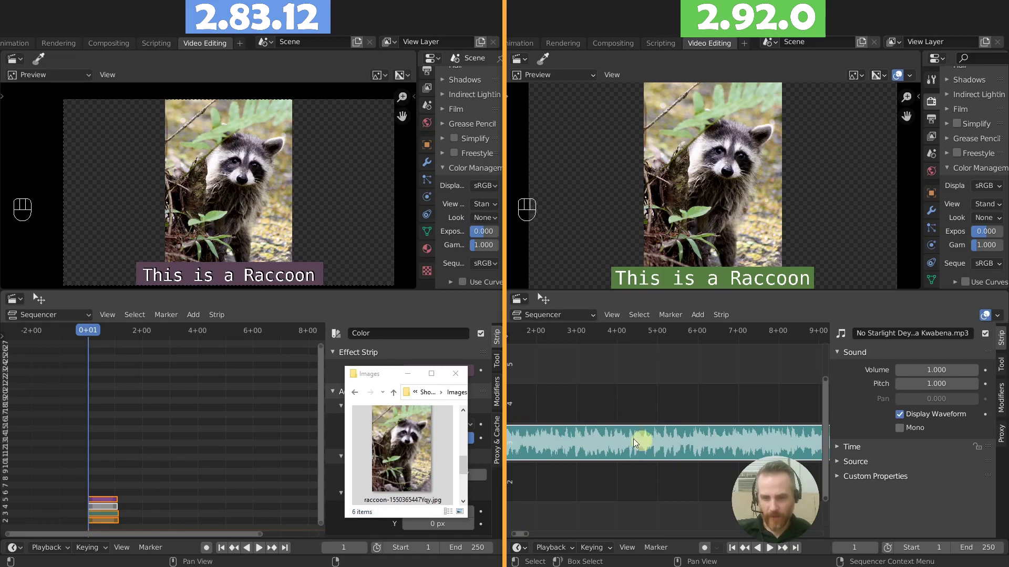
pyautogui.moveTo(714, 455); pyautogui.dragTo(680, 449)
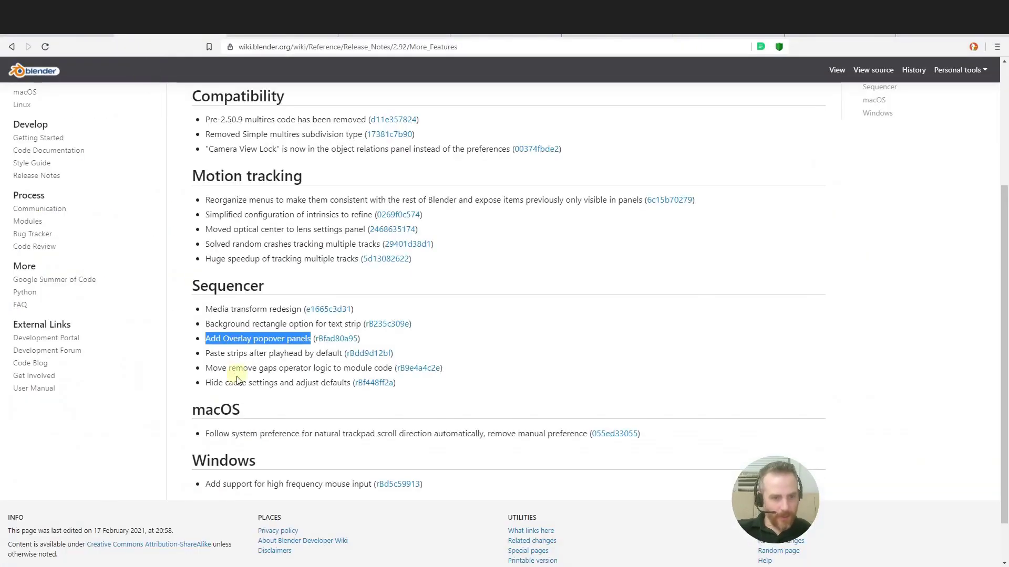
# Step: Highlight the 'Paste strips after playhead by default' note and switch to its commit tab
pyautogui.moveTo(212, 355); pyautogui.dragTo(323, 349)
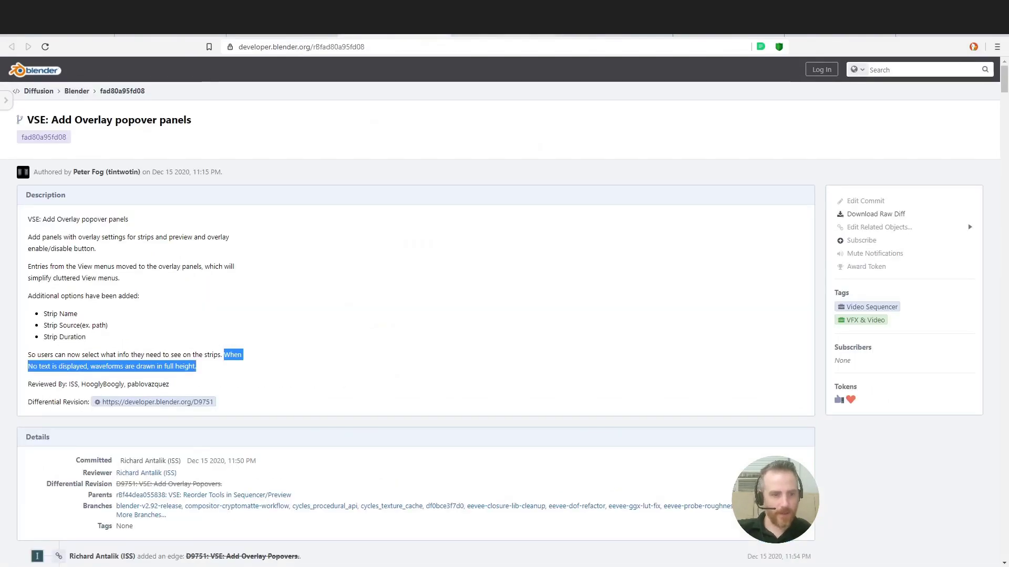
pyautogui.hotkey('ctrl', 'Tab')
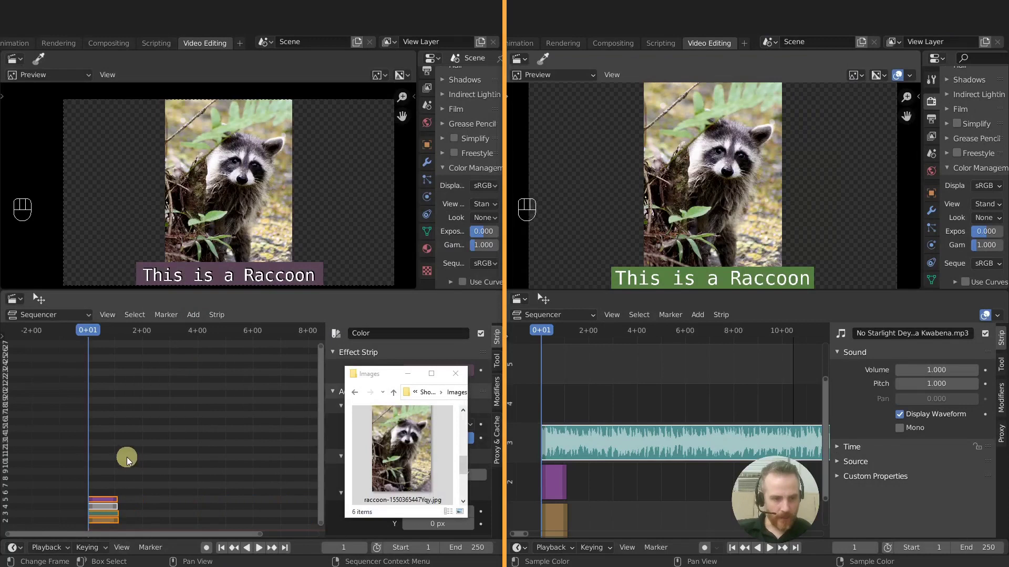
# Step: In 2.83, copy the strips at frame 17 and paste a copy at frame 64
pyautogui.hotkey('ctrl', 'v')
pyautogui.moveTo(203, 480); pyautogui.dragTo(122, 436)
pyautogui.click(147, 330)
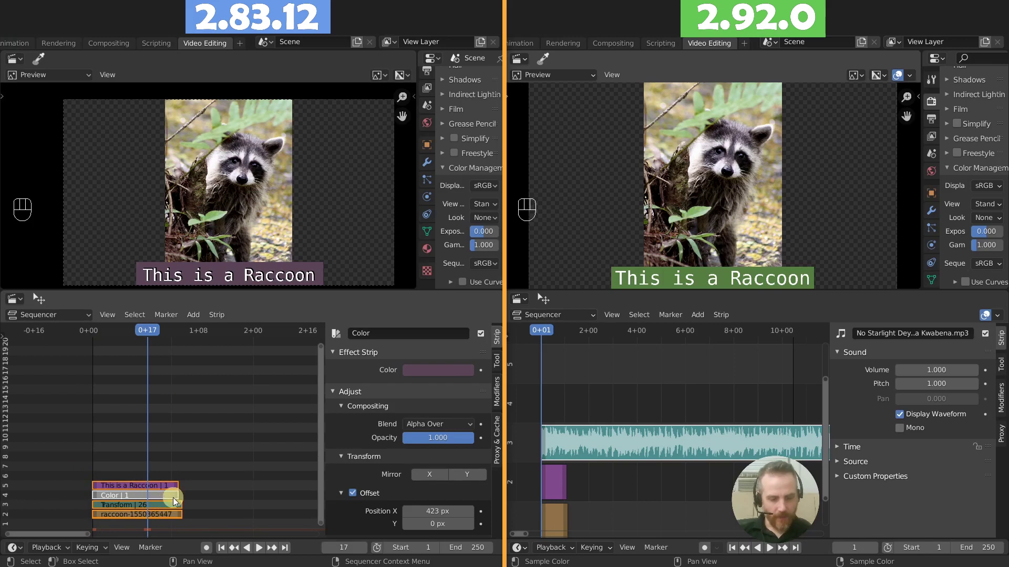
pyautogui.hotkey('ctrl', 'c')
pyautogui.moveTo(264, 475); pyautogui.dragTo(179, 457)
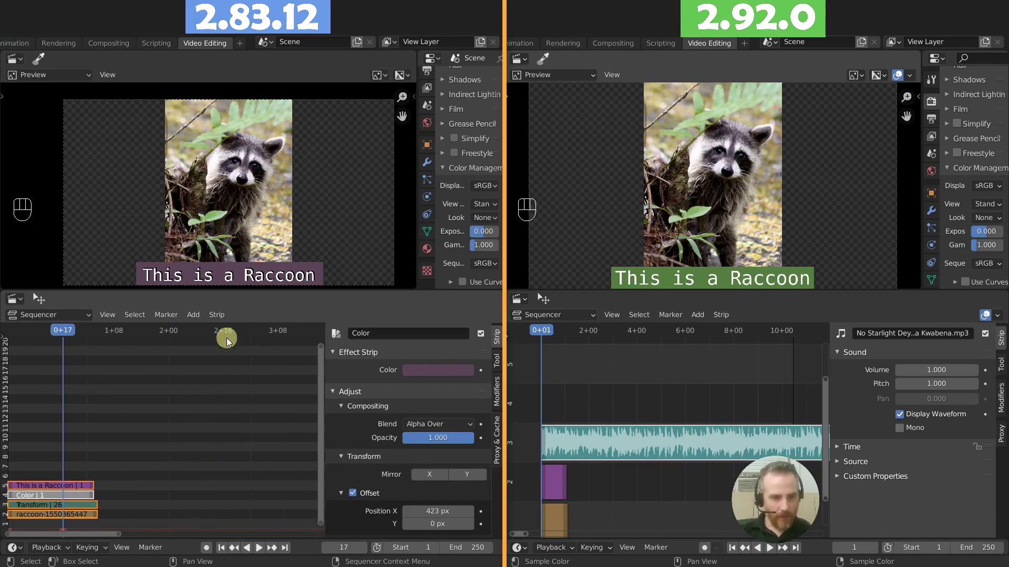
pyautogui.moveTo(229, 332); pyautogui.dragTo(224, 330)
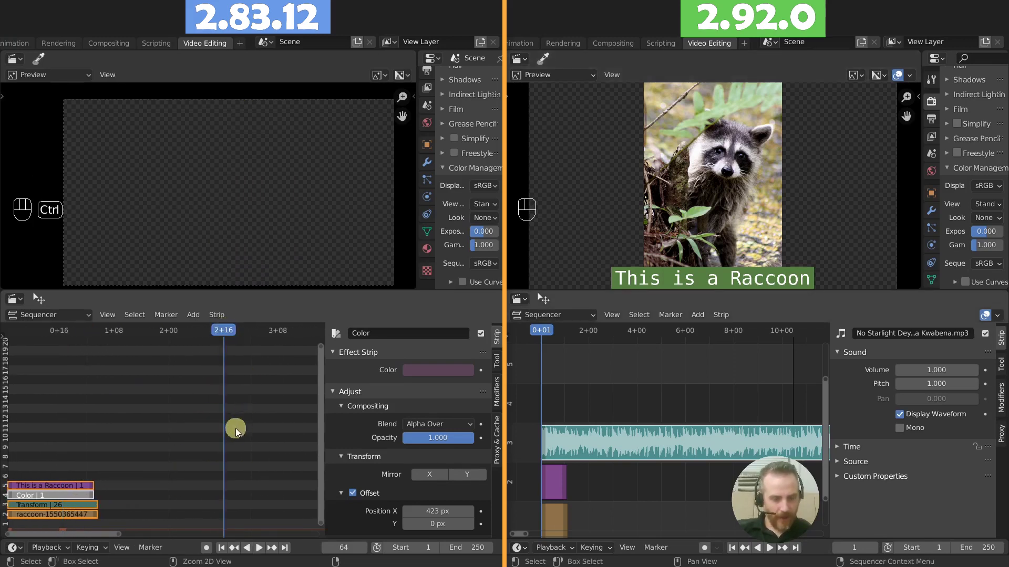
pyautogui.hotkey('ctrl', 'v')
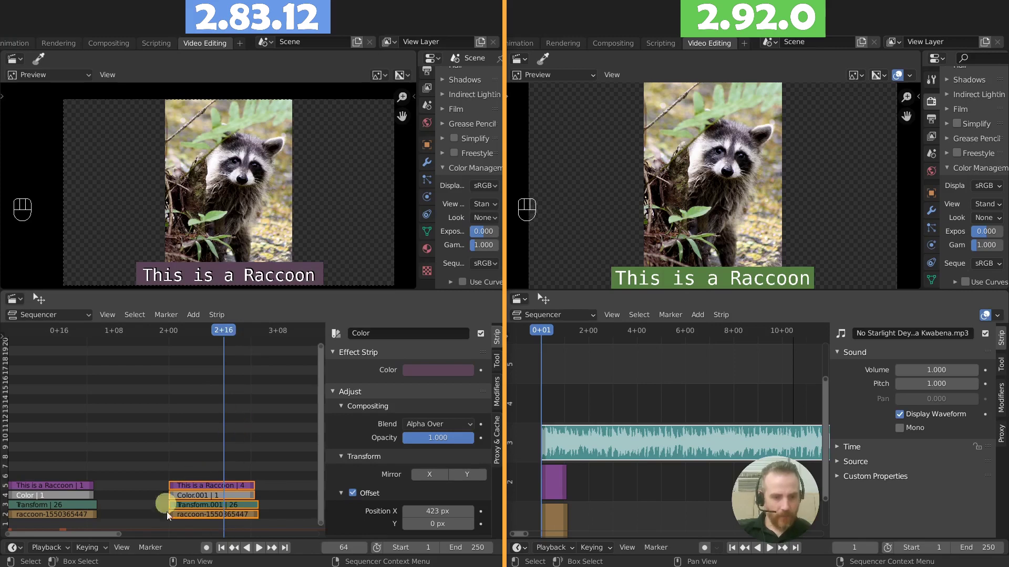
# Step: Hide the 2.83 sidebar, slide the pasted strips along the timeline, and select the four moved strips
pyautogui.moveTo(71, 330); pyautogui.dragTo(59, 329)
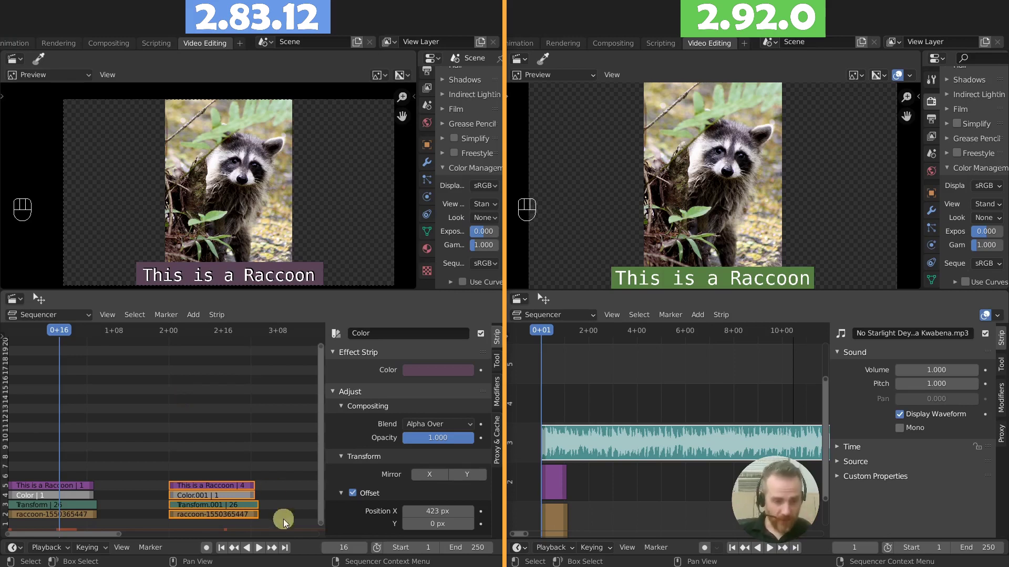
pyautogui.scroll(-6, 208, 475)
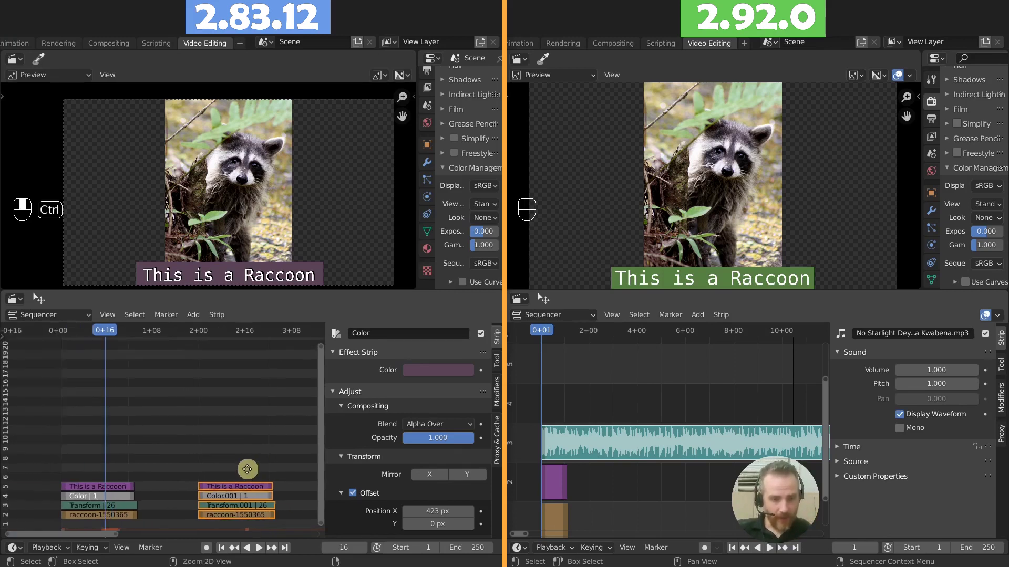
pyautogui.press('n')
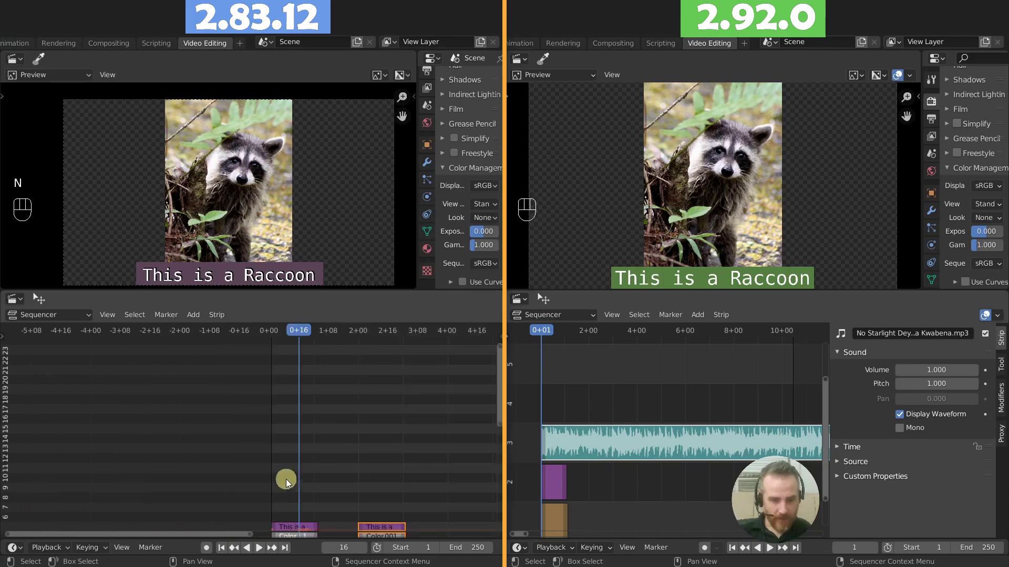
pyautogui.scroll(3, 286, 475)
pyautogui.hscroll(3, 282, 472)
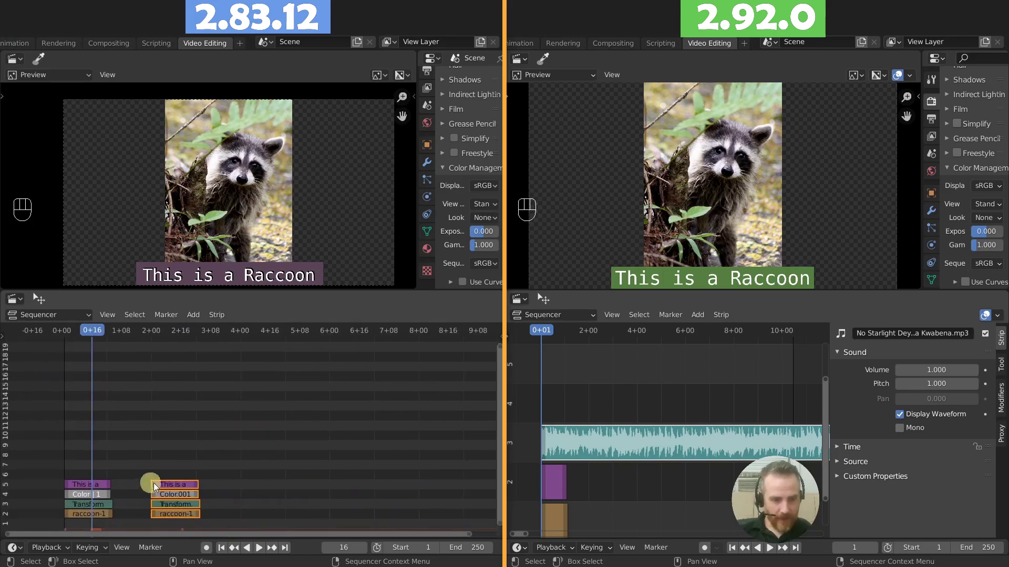
pyautogui.press('g')
pyautogui.click(446, 505)
pyautogui.hscroll(5, 207, 477)
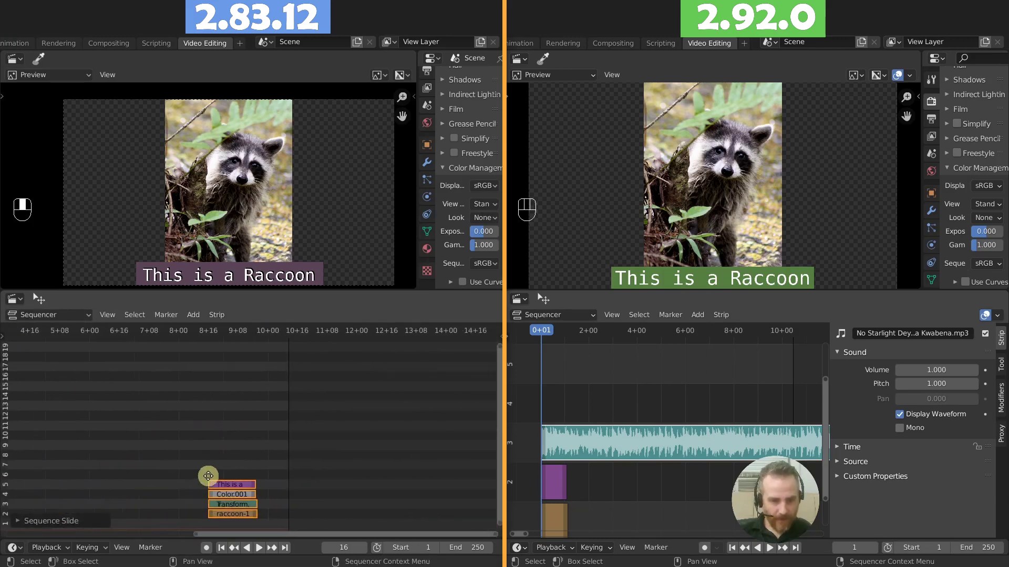
pyautogui.scroll(3, 332, 473)
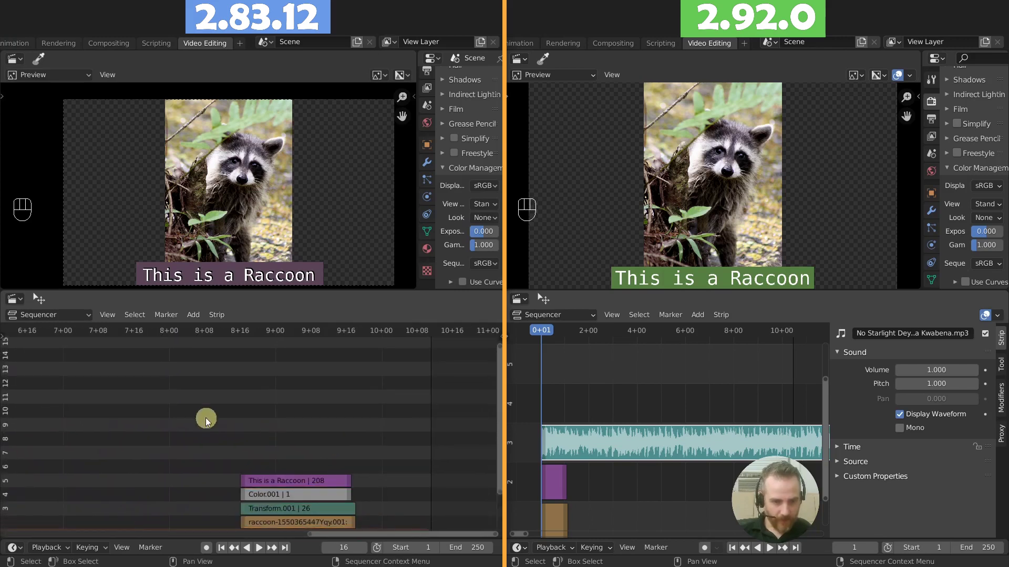
pyautogui.moveTo(194, 424); pyautogui.dragTo(395, 533)
# Step: Paste another copy of the strips at frame 240 in 2.83
pyautogui.hscroll(2, 326, 428)
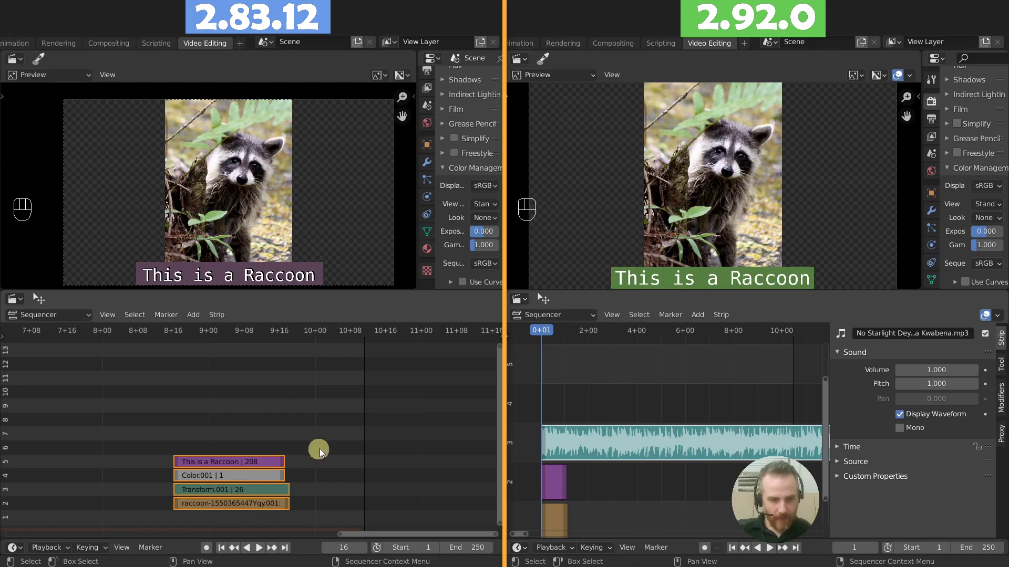
pyautogui.scroll(-5, 310, 452)
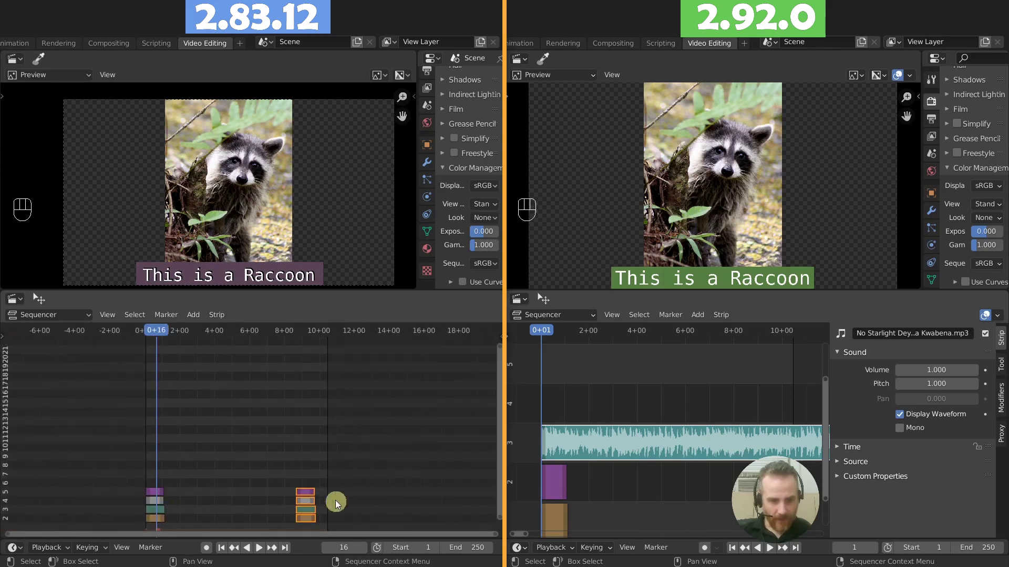
pyautogui.scroll(5, 336, 502)
pyautogui.rightClick(304, 437)
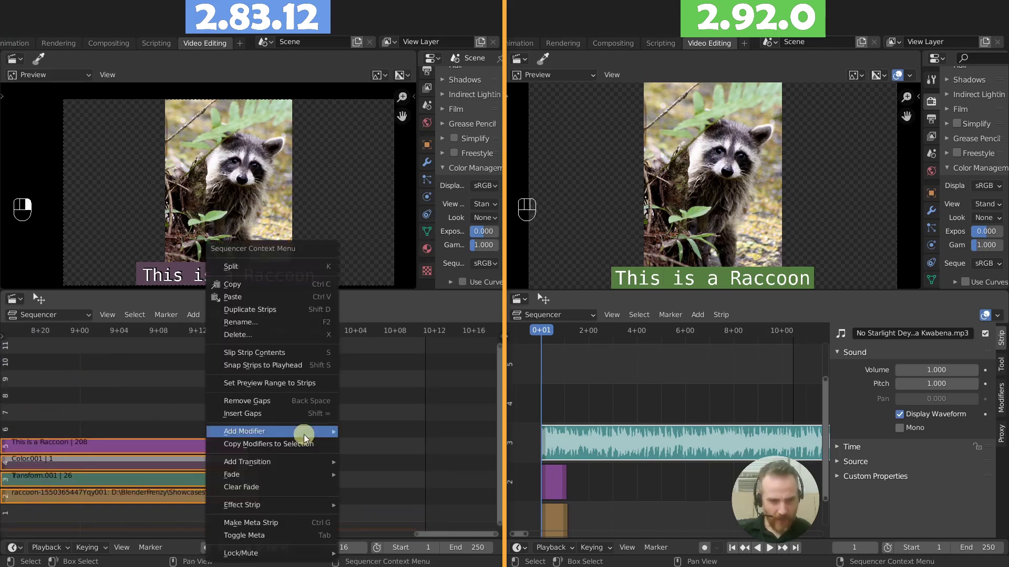
pyautogui.click(313, 328)
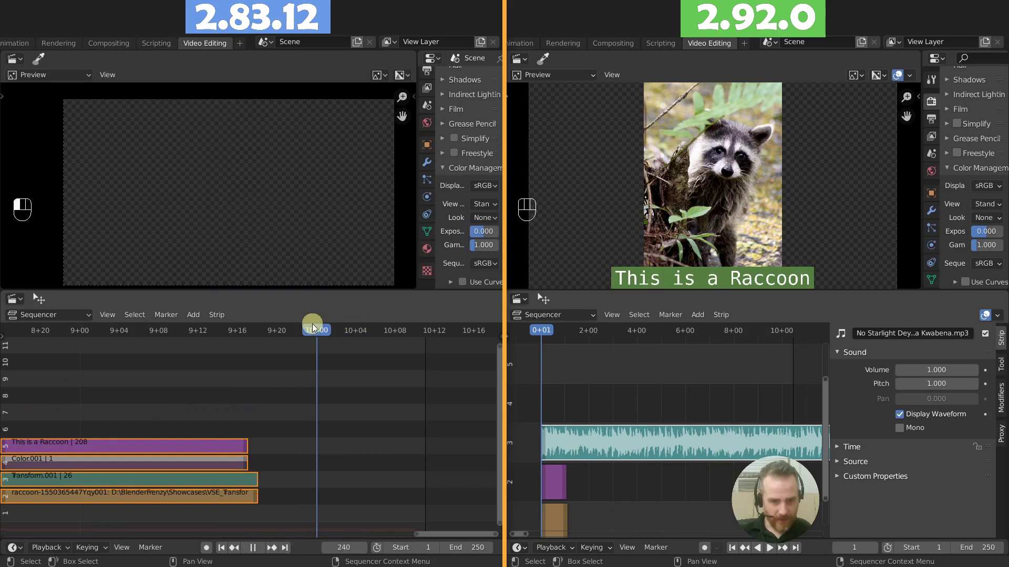
pyautogui.hotkey('ctrl', 'v')
# Step: Delete the music strip in 2.92 and select the two remaining strips
pyautogui.scroll(-3, 261, 439)
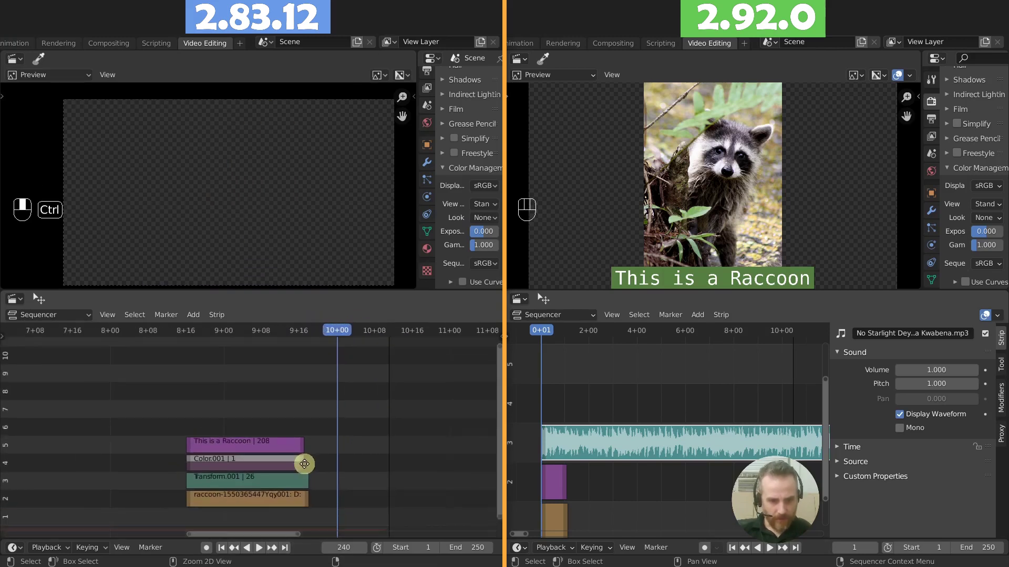
pyautogui.scroll(4, 331, 448)
pyautogui.scroll(-5, 326, 491)
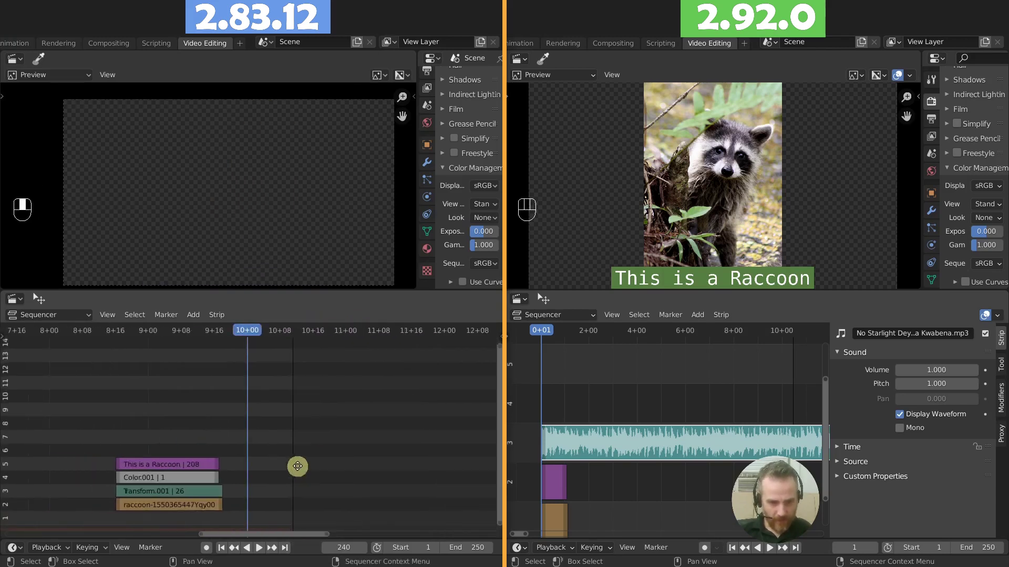
pyautogui.scroll(-6, 297, 466)
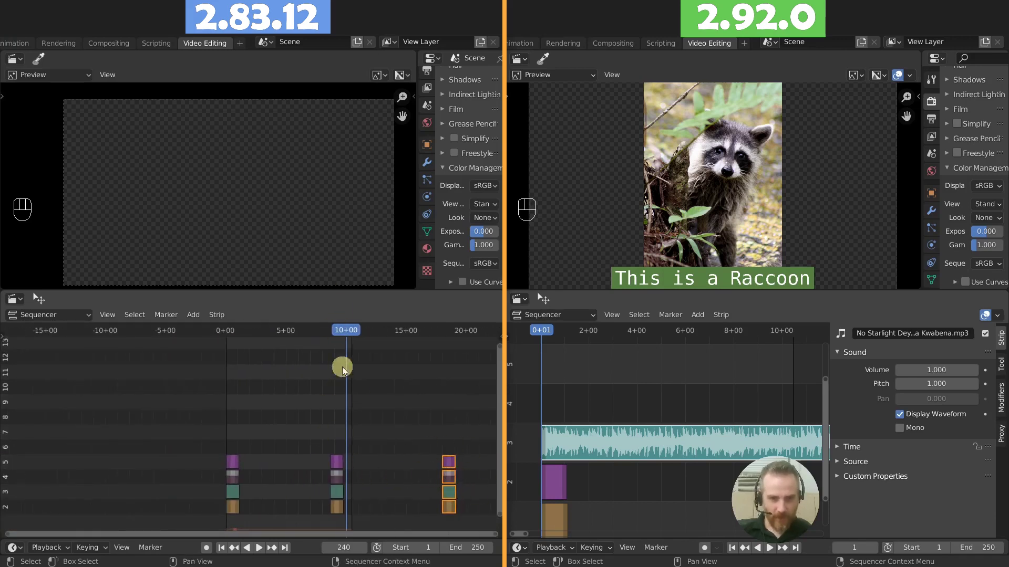
pyautogui.moveTo(694, 405); pyautogui.dragTo(766, 443)
pyautogui.press('Delete')
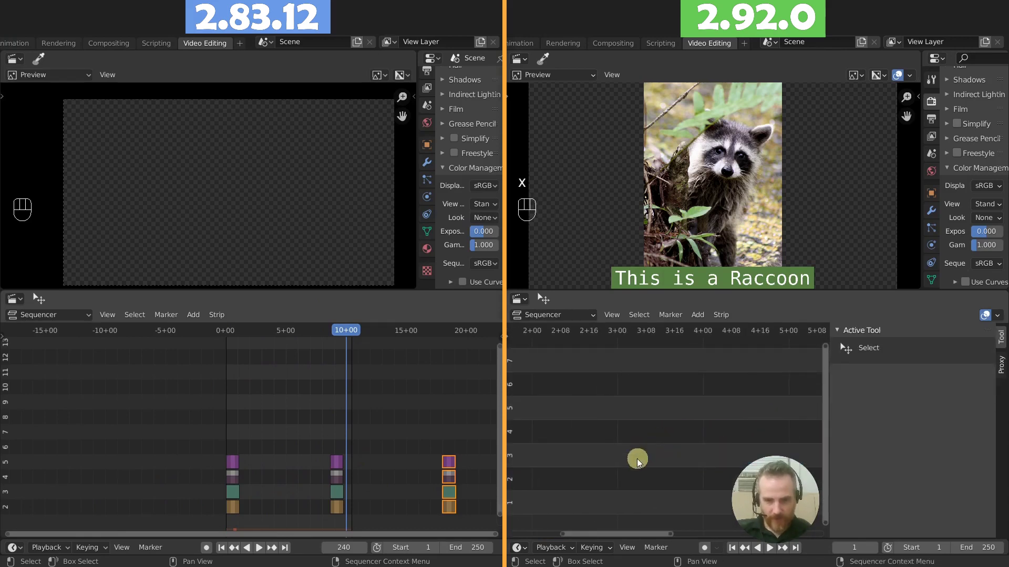
pyautogui.press('Home')
pyautogui.moveTo(541, 458); pyautogui.dragTo(620, 518)
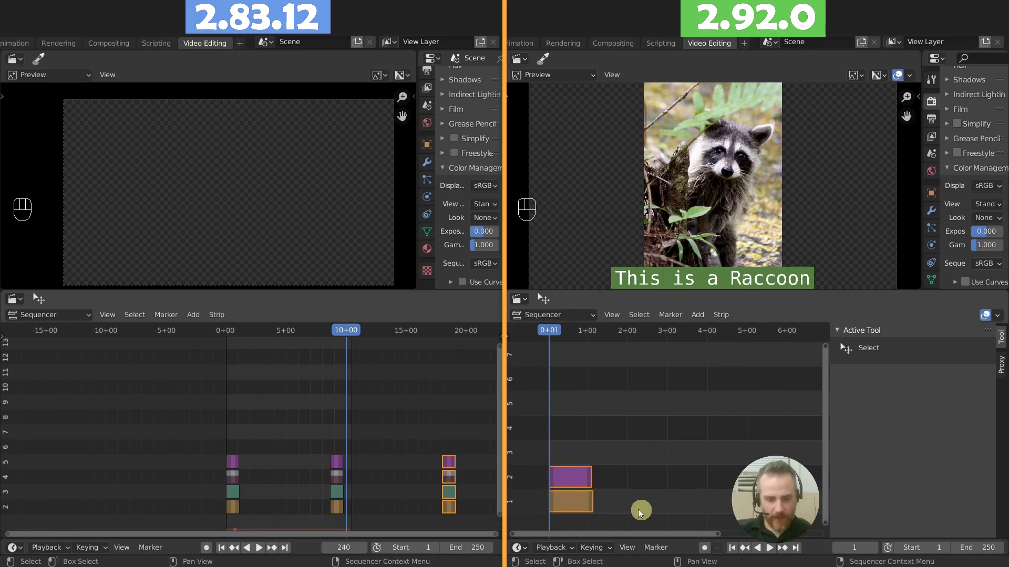
pyautogui.rightClick(580, 407)
# Step: Copy the two 2.92 strips, paste them at 2+20, and toggle Keep Offset on and off
pyautogui.click(580, 407)
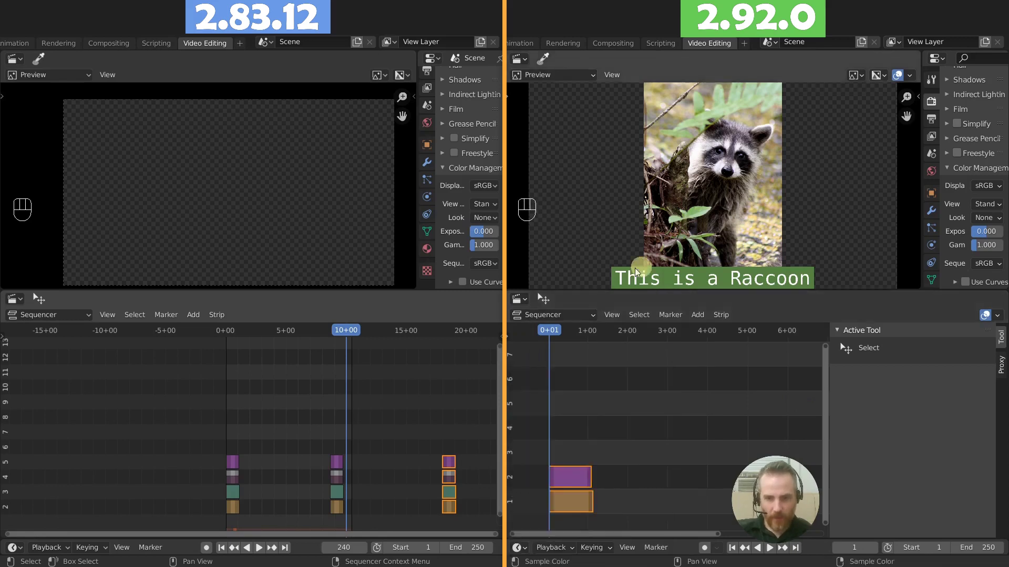
pyautogui.moveTo(603, 332); pyautogui.dragTo(661, 334)
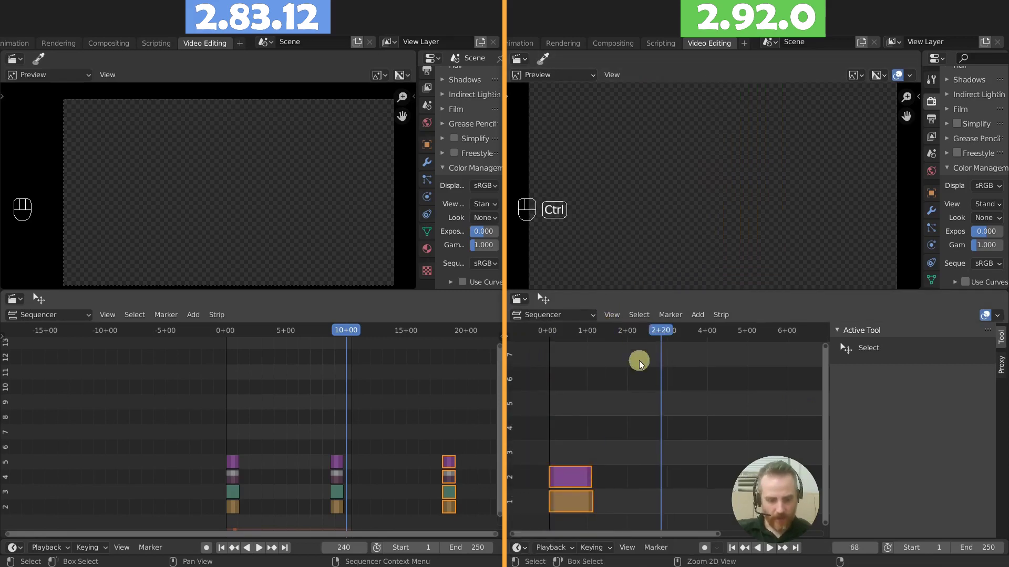
pyautogui.hotkey('ctrl', 'c')
pyautogui.hotkey('ctrl', 'v')
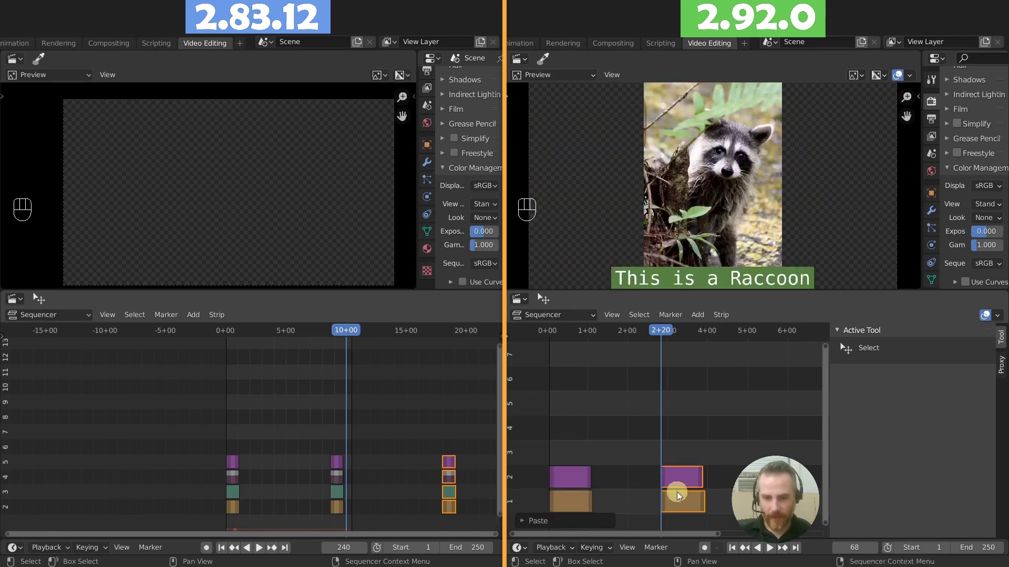
pyautogui.click(539, 521)
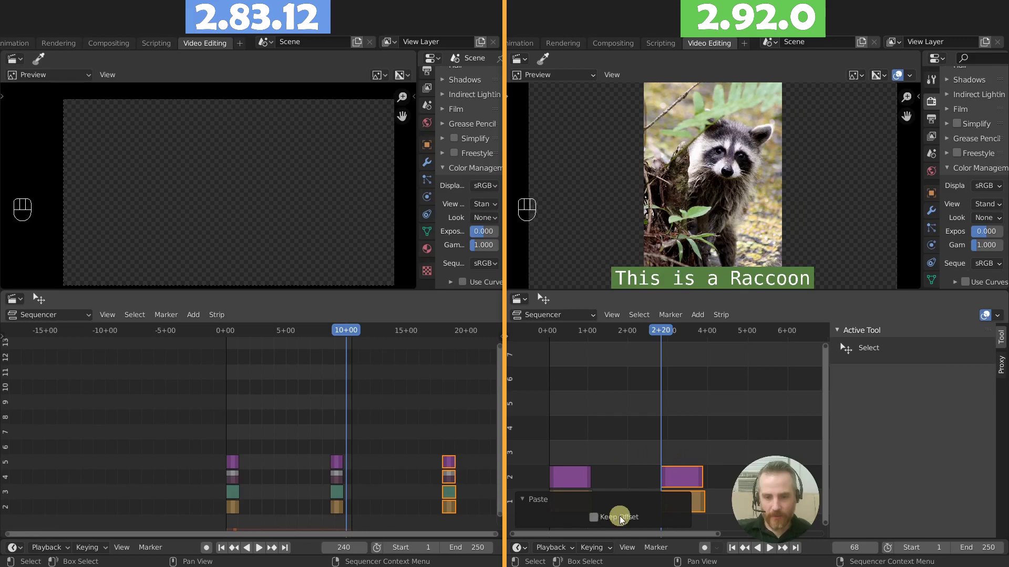
pyautogui.click(596, 519)
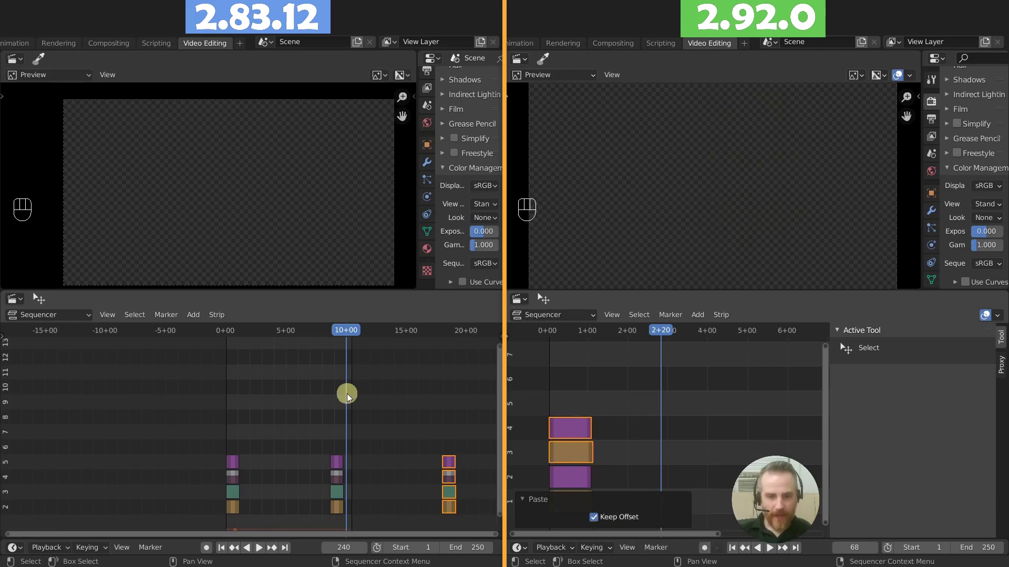
pyautogui.click(595, 518)
pyautogui.click(538, 497)
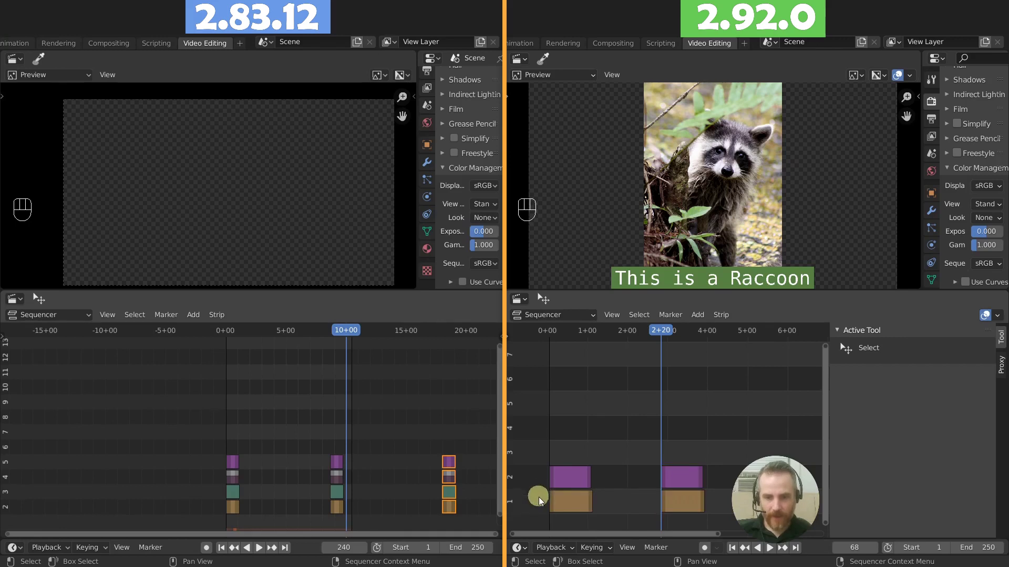
# Step: Reselect the two starting strips in 2.92 and copy them again
pyautogui.hscroll(5, 585, 405)
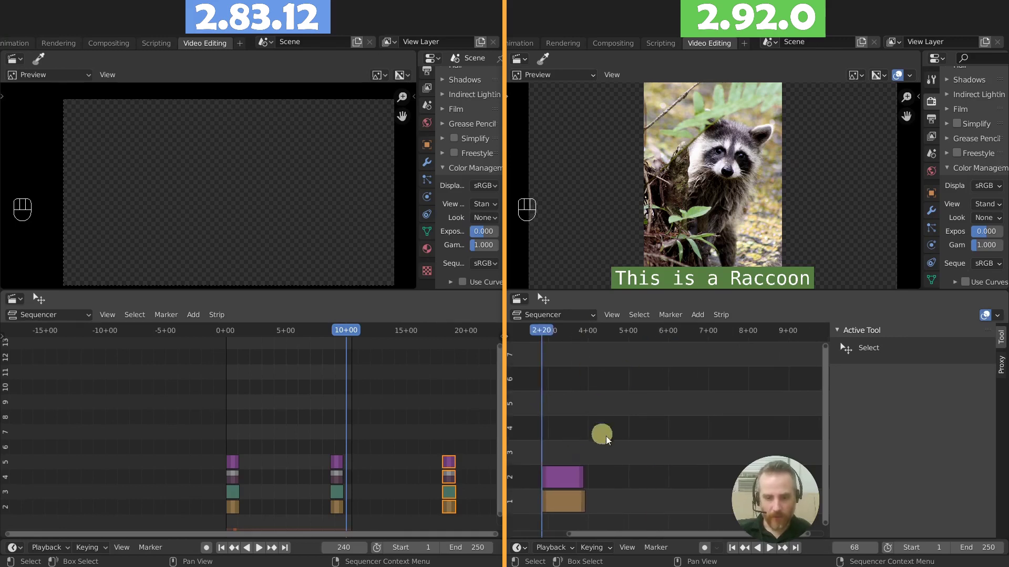
pyautogui.click(668, 332)
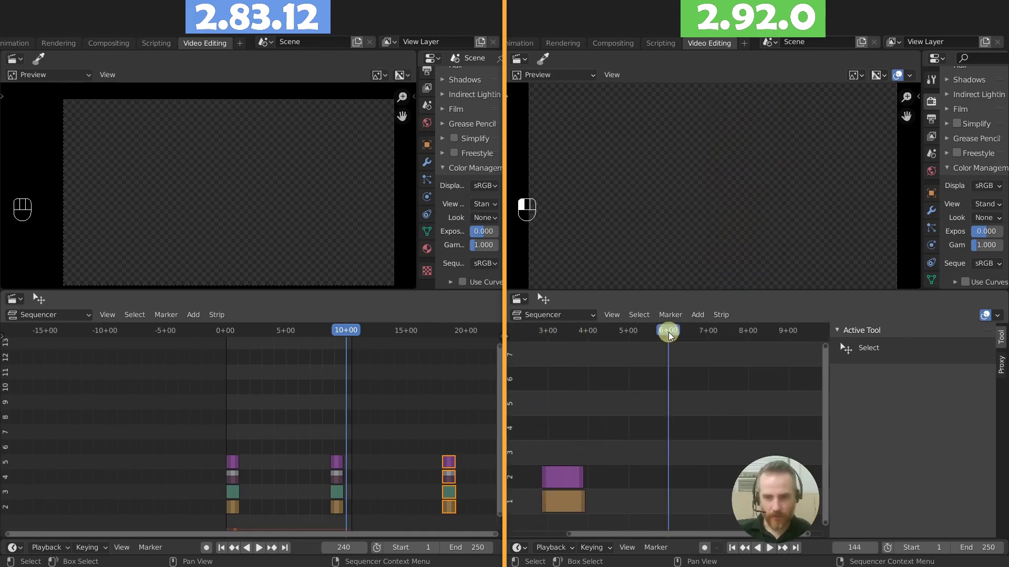
pyautogui.moveTo(559, 446); pyautogui.dragTo(589, 512)
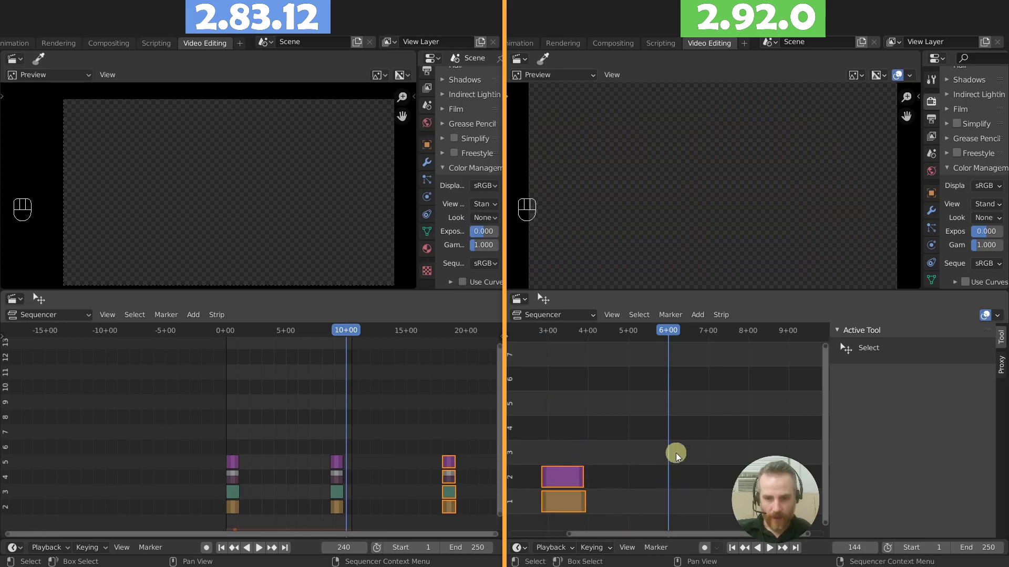
pyautogui.hscroll(2, 676, 452)
pyautogui.hscroll(-3, 624, 413)
pyautogui.rightClick(591, 329)
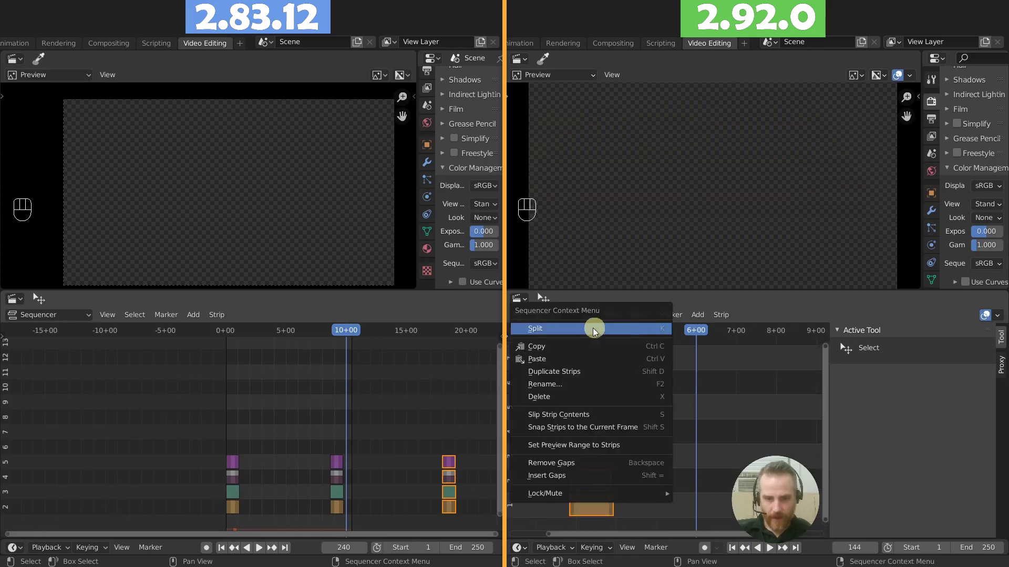
pyautogui.click(592, 332)
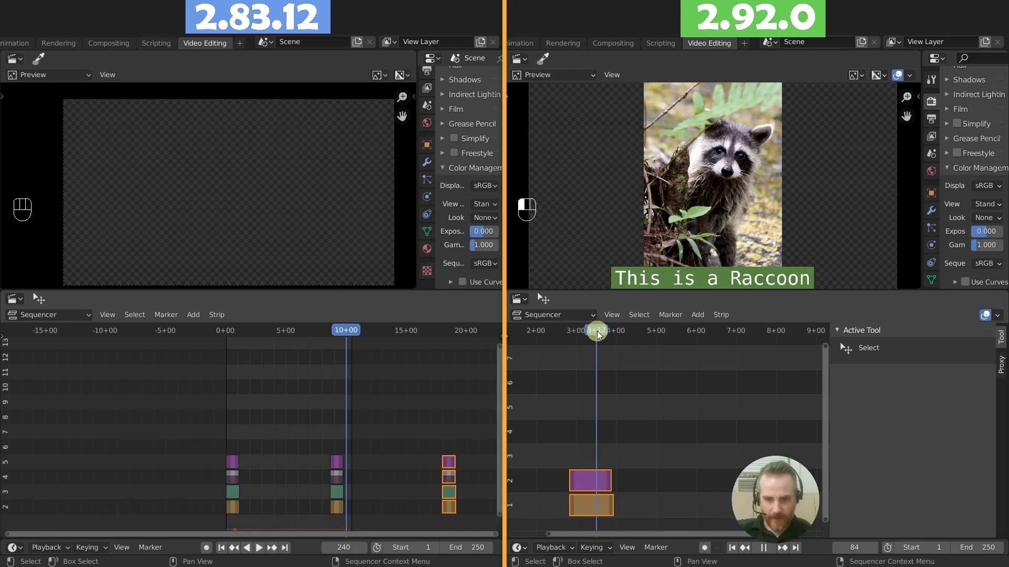
pyautogui.press('space')
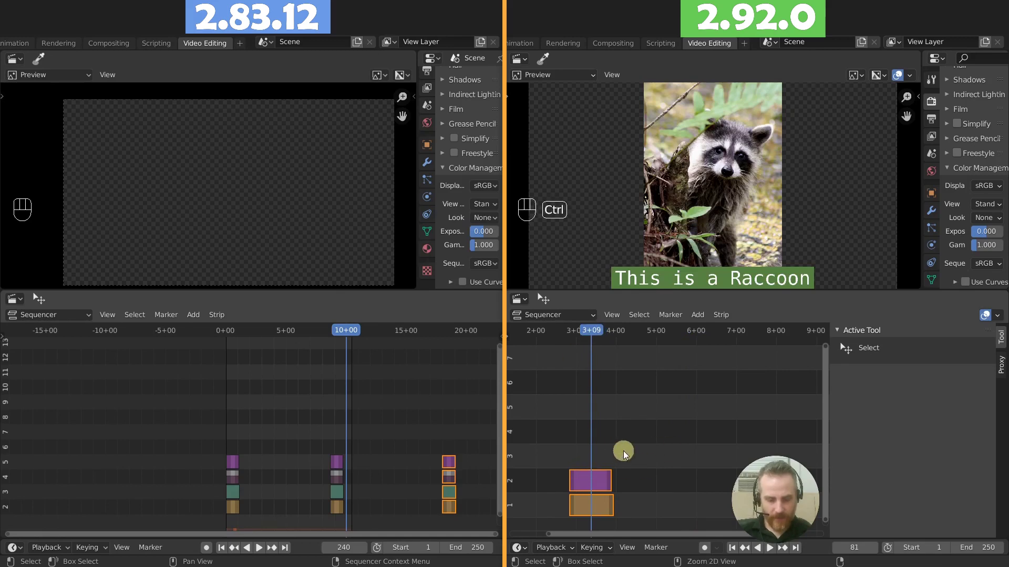
pyautogui.hotkey('ctrl', 'c')
# Step: Paste the strips at 7+02, turning Keep Offset on and then off
pyautogui.click(739, 333)
pyautogui.hotkey('ctrl', 'v')
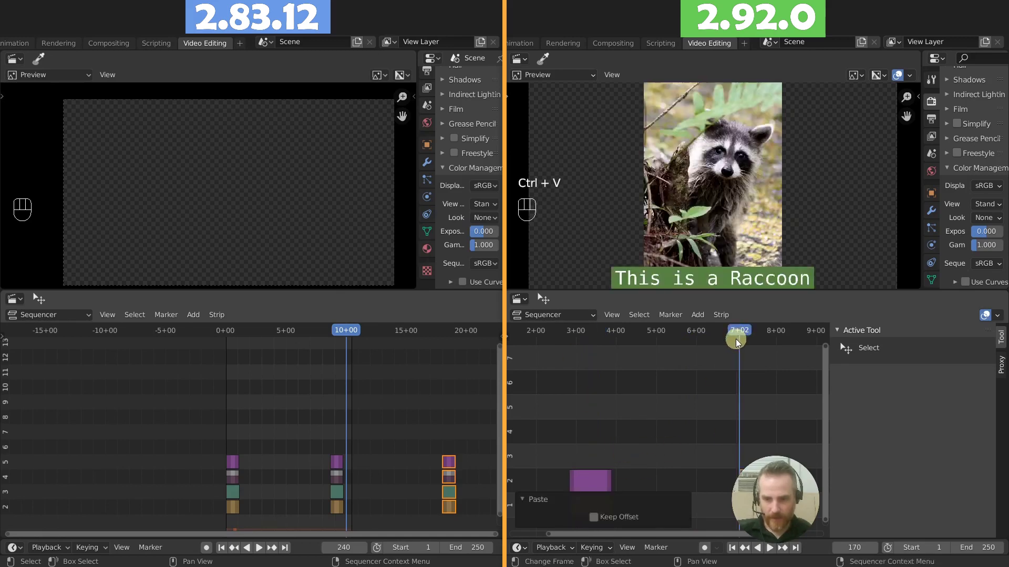
pyautogui.click(592, 520)
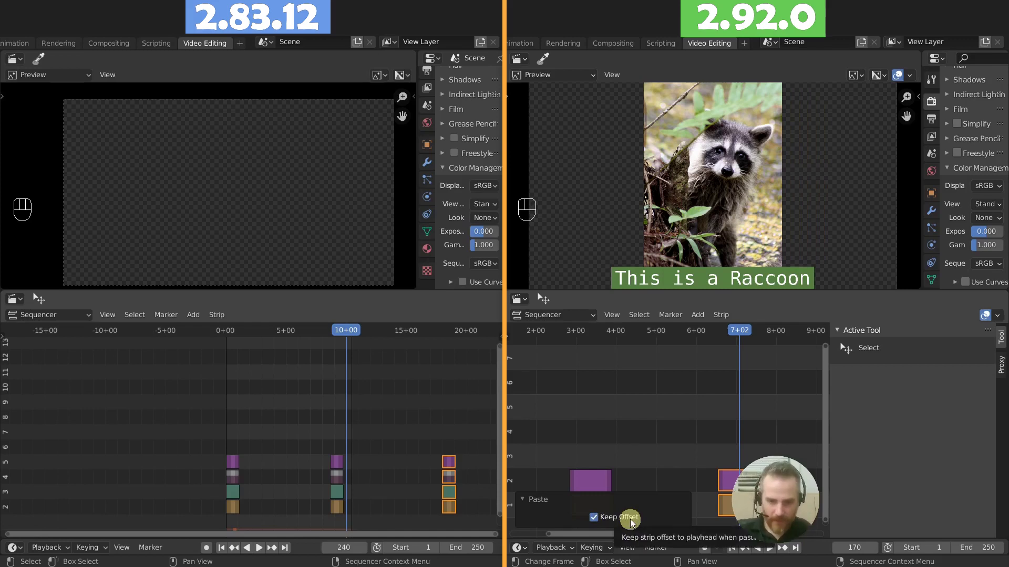
pyautogui.click(594, 518)
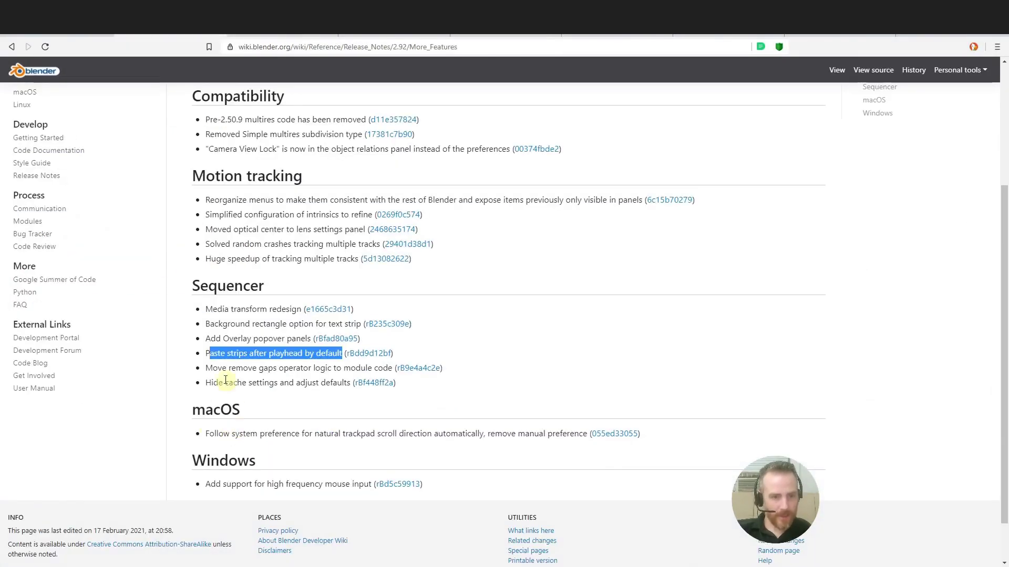
# Step: Open the remove gaps commit rB9e4a4c2e and highlight its 'Calculate gap from start frame' bullet
pyautogui.moveTo(206, 368); pyautogui.dragTo(230, 366)
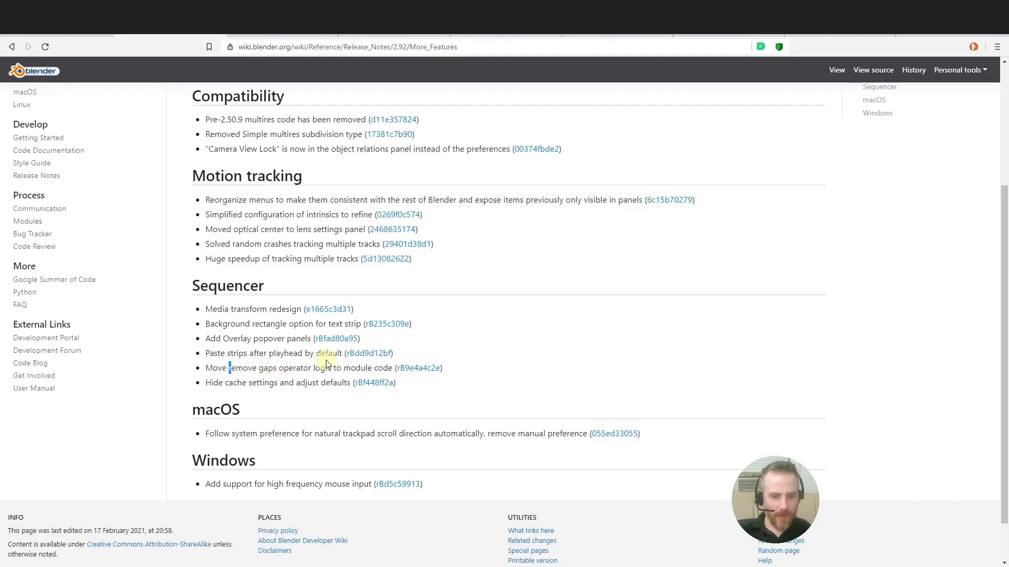
pyautogui.moveTo(231, 368); pyautogui.dragTo(289, 366)
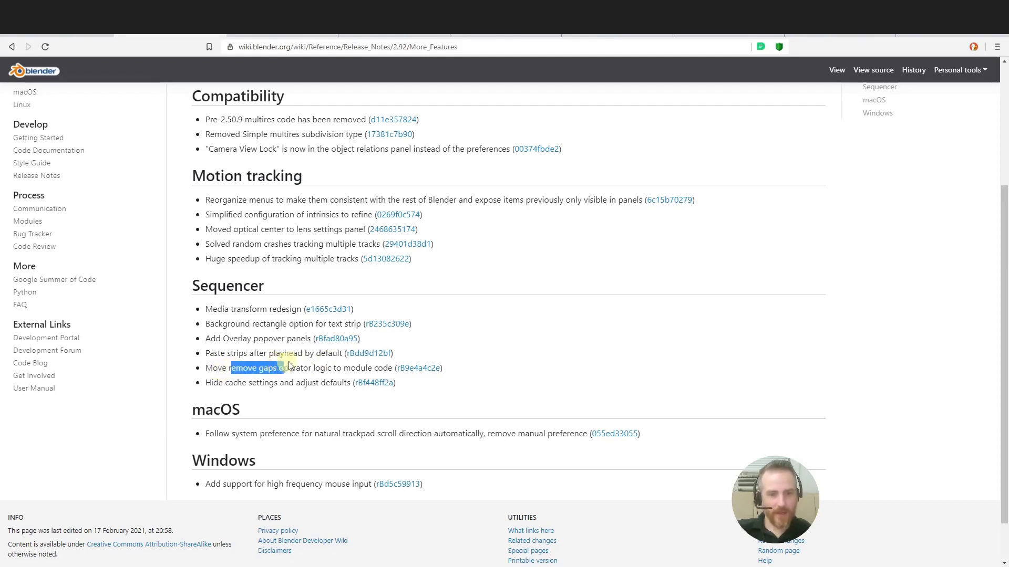
pyautogui.moveTo(367, 365); pyautogui.dragTo(387, 365)
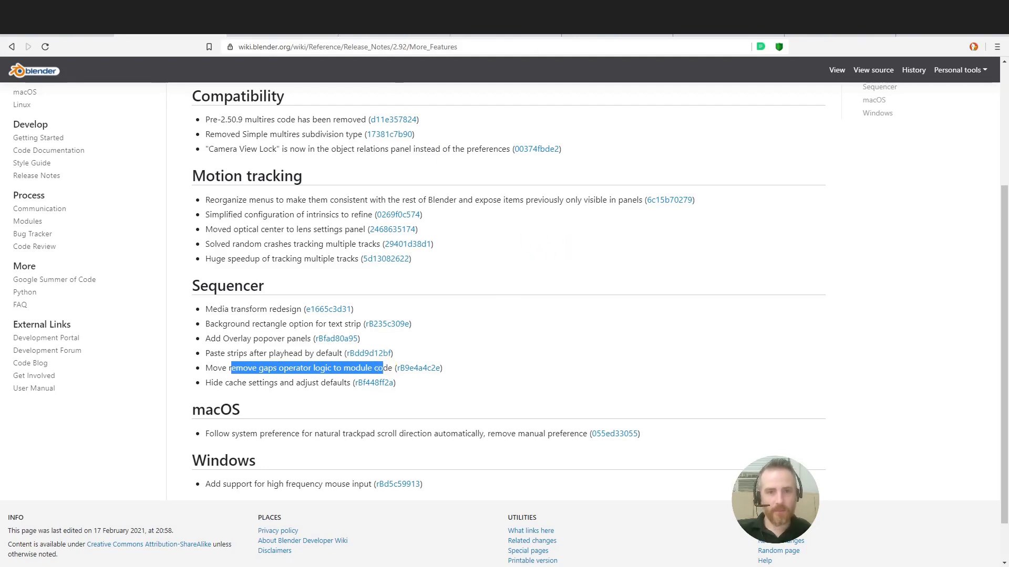
pyautogui.click(616, 34)
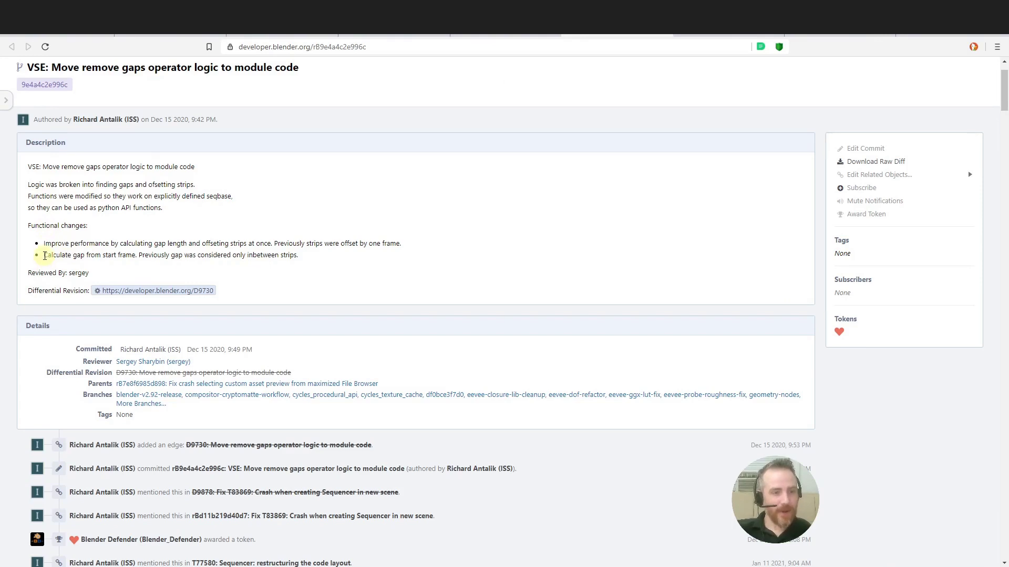
pyautogui.moveTo(45, 256); pyautogui.dragTo(104, 258)
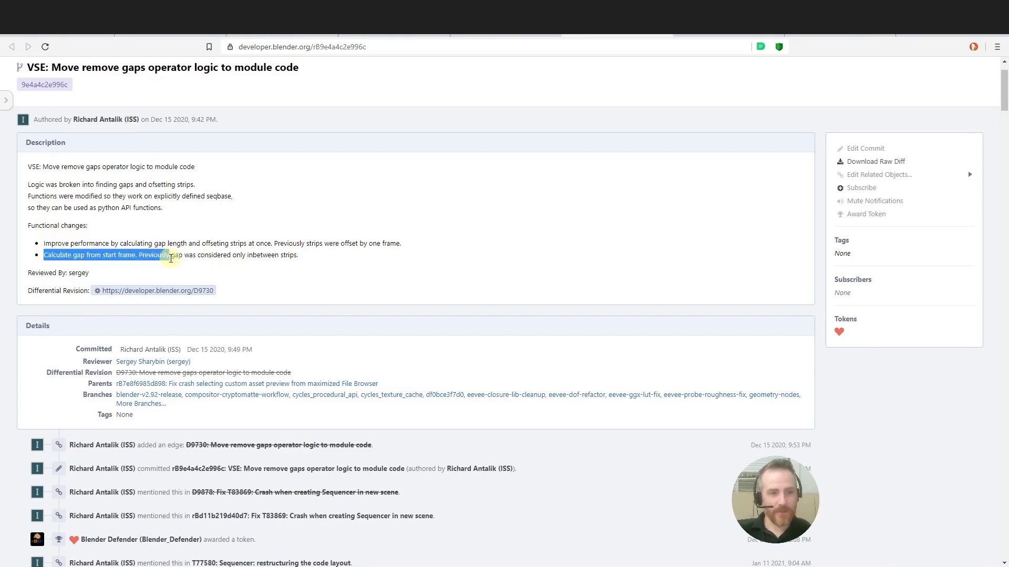
pyautogui.moveTo(197, 257); pyautogui.dragTo(275, 263)
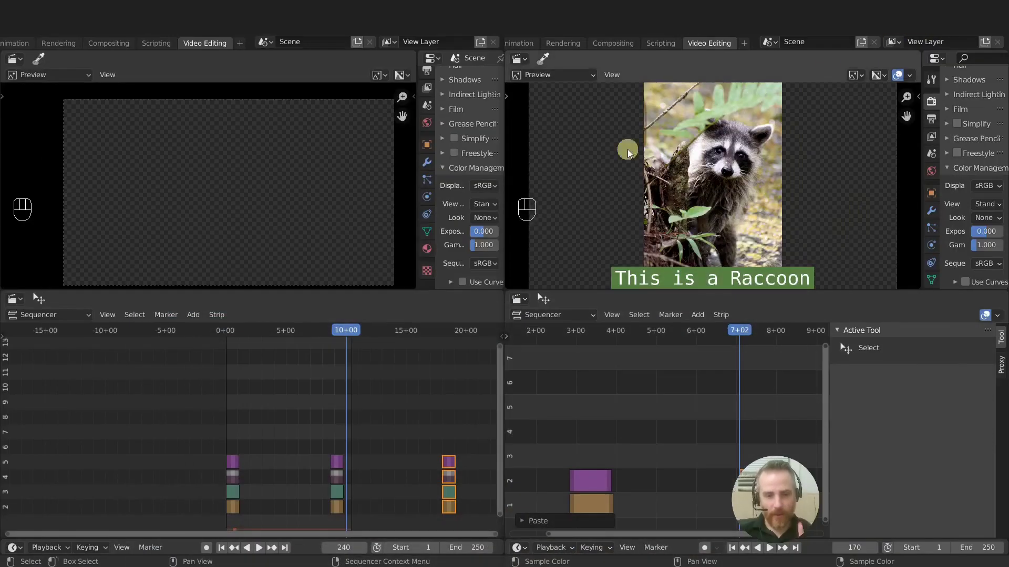
# Step: Put the 2.83 playhead at frame 7, slide all strips later, and remove the gaps between groups
pyautogui.hscroll(-3, 342, 415)
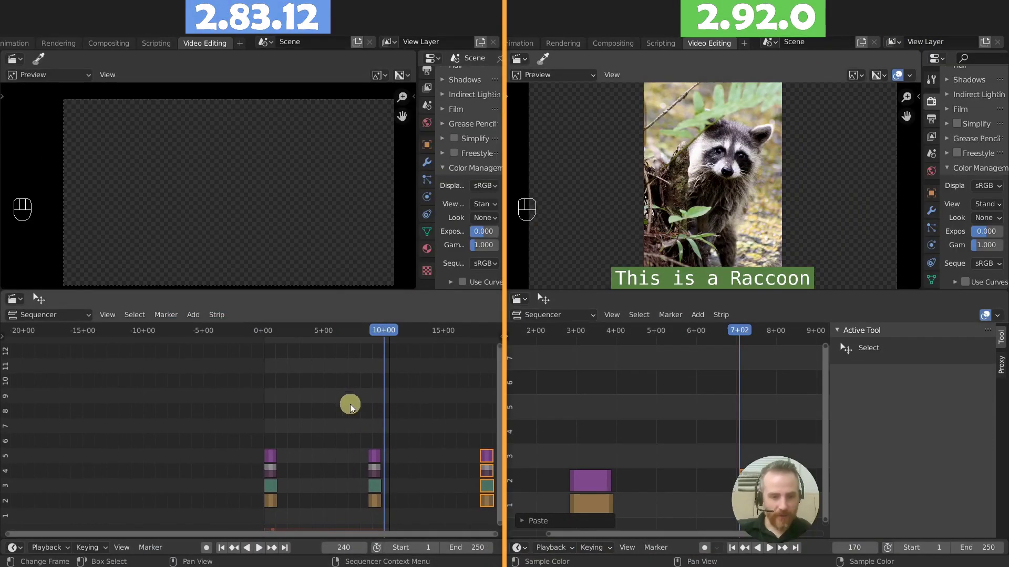
pyautogui.rightClick(263, 399)
pyautogui.press('Escape')
pyautogui.click(267, 331)
pyautogui.press('space')
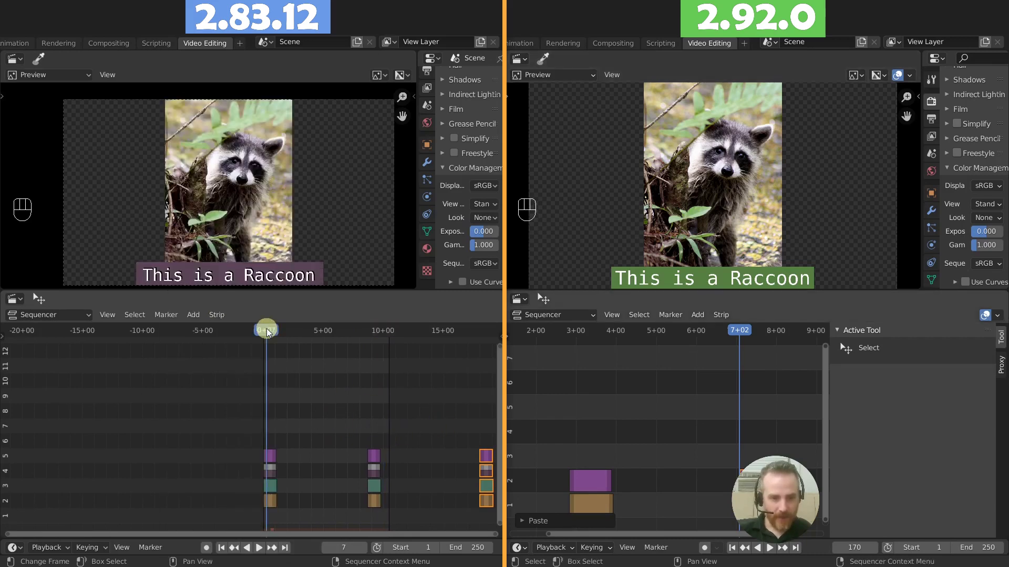
pyautogui.press('a')
pyautogui.press('g')
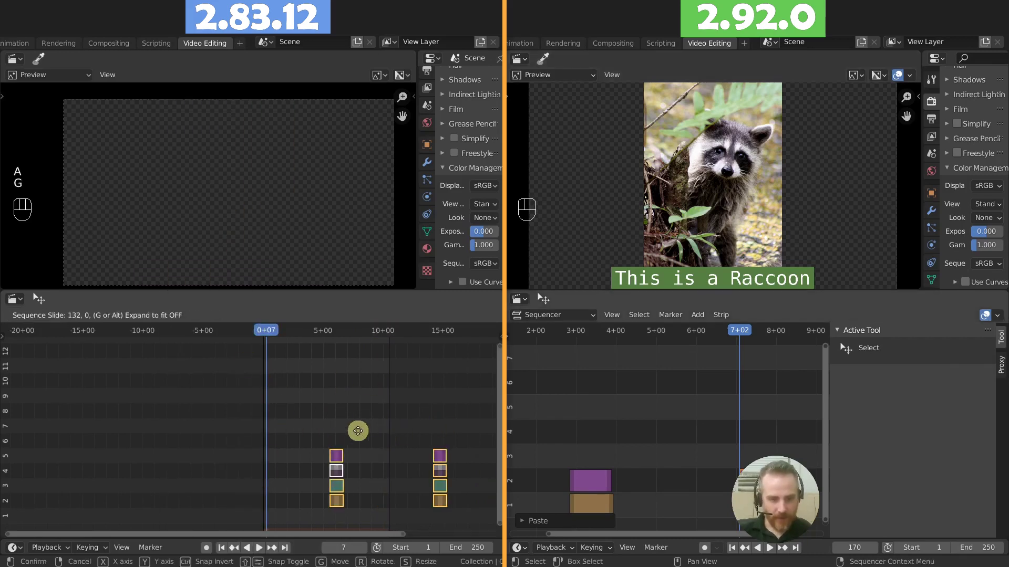
pyautogui.click(373, 430)
pyautogui.hscroll(1, 353, 419)
pyautogui.scroll(-3, 353, 419)
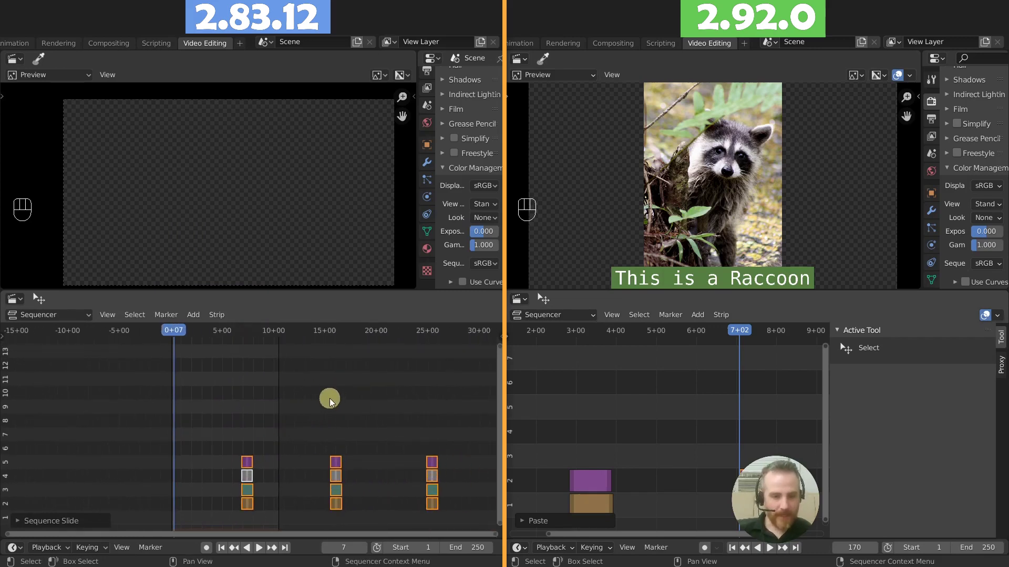
pyautogui.press('BackSpace')
pyautogui.press('BackSpace')
pyautogui.press('BackSpace')
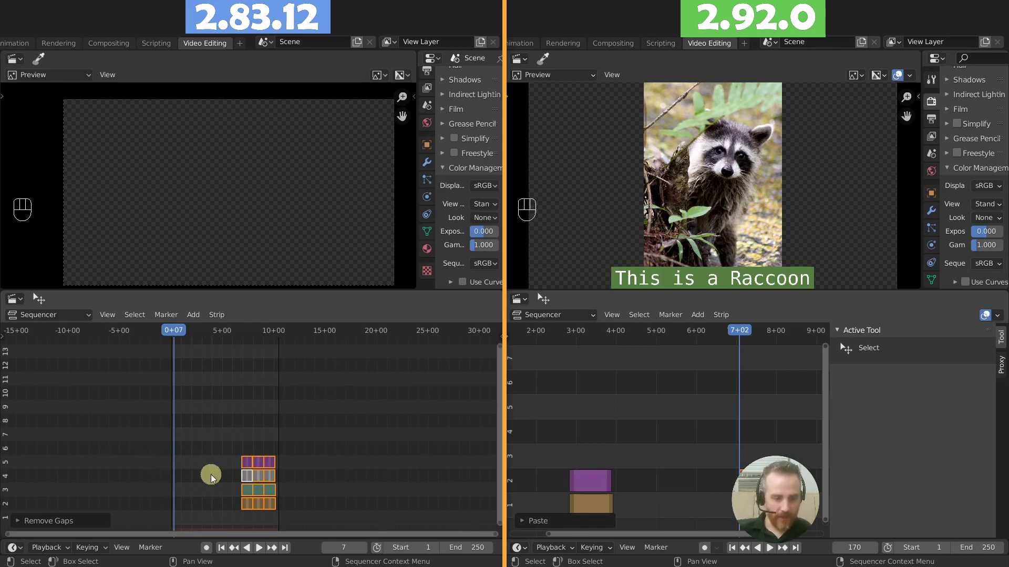
# Step: Snap the first column of four strips to frame 7 and remove the remaining gaps
pyautogui.hscroll(-5, 227, 453)
pyautogui.click(290, 445)
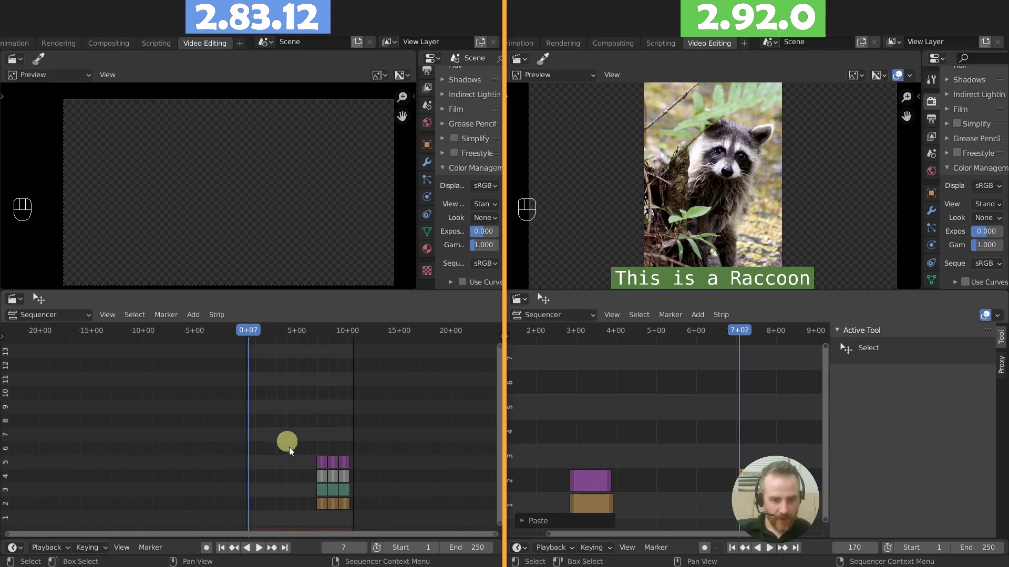
pyautogui.moveTo(289, 447); pyautogui.dragTo(326, 519)
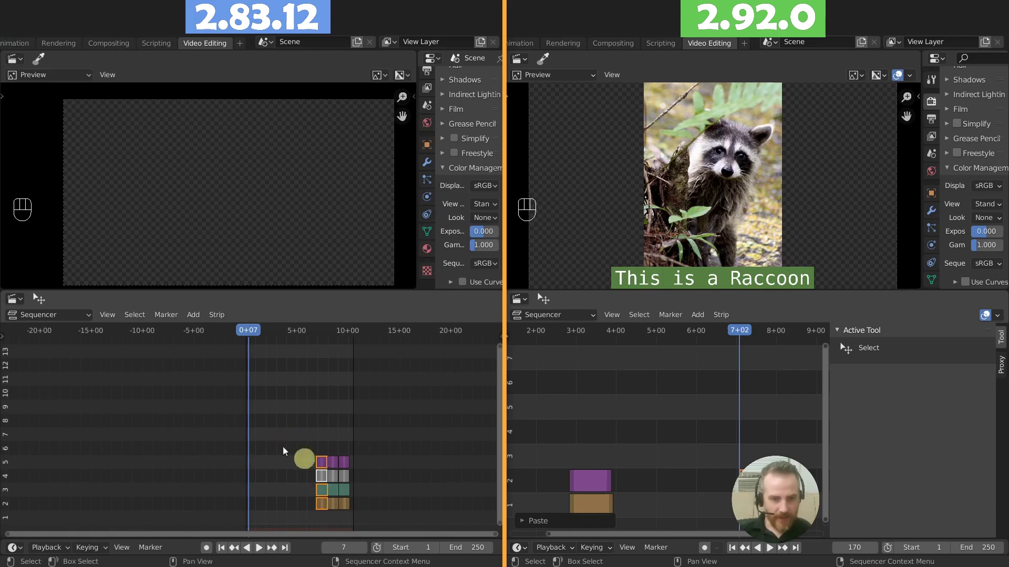
pyautogui.hotkey('shift', 's')
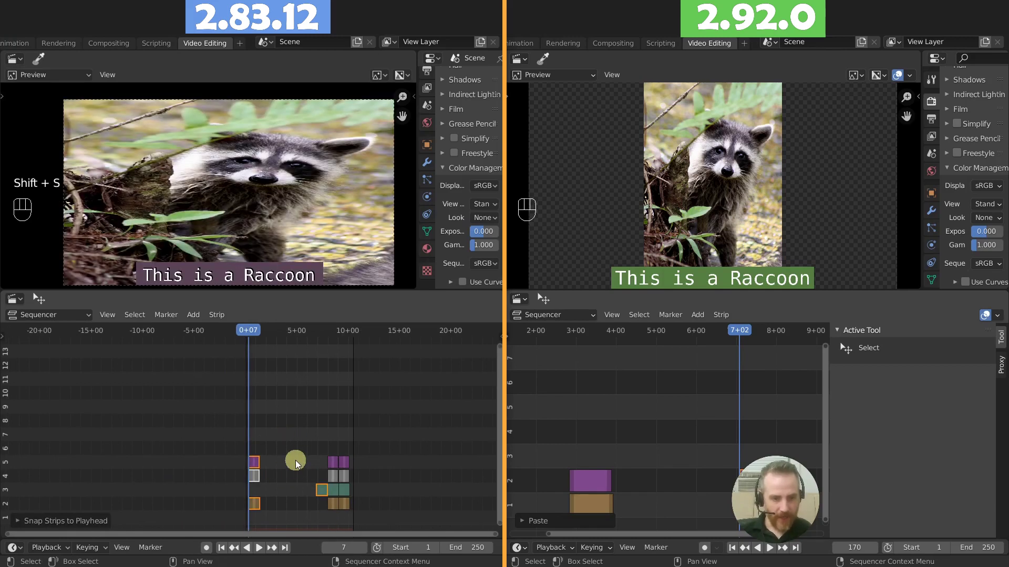
pyautogui.click(317, 489)
pyautogui.press('g')
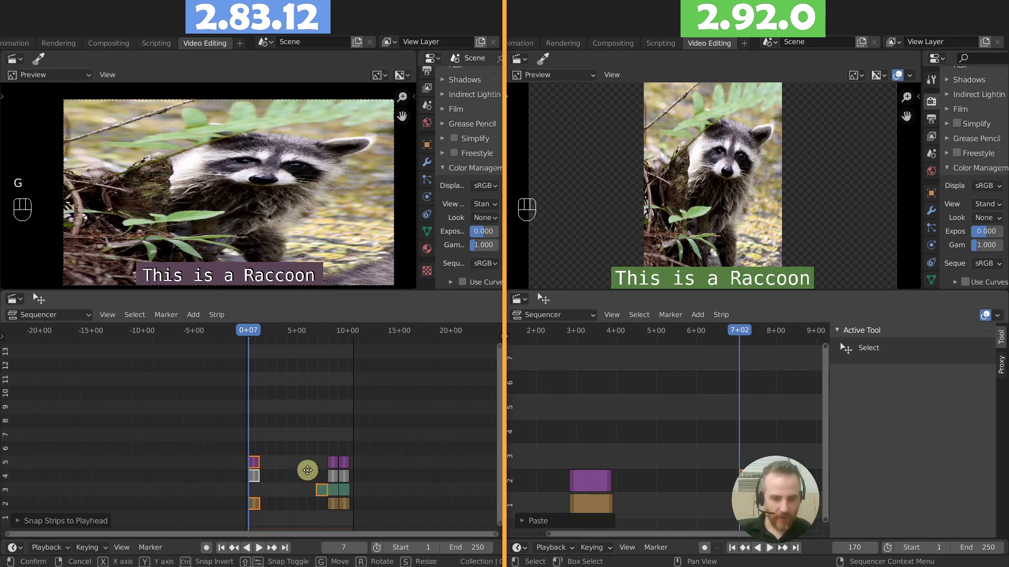
pyautogui.rightClick(319, 468)
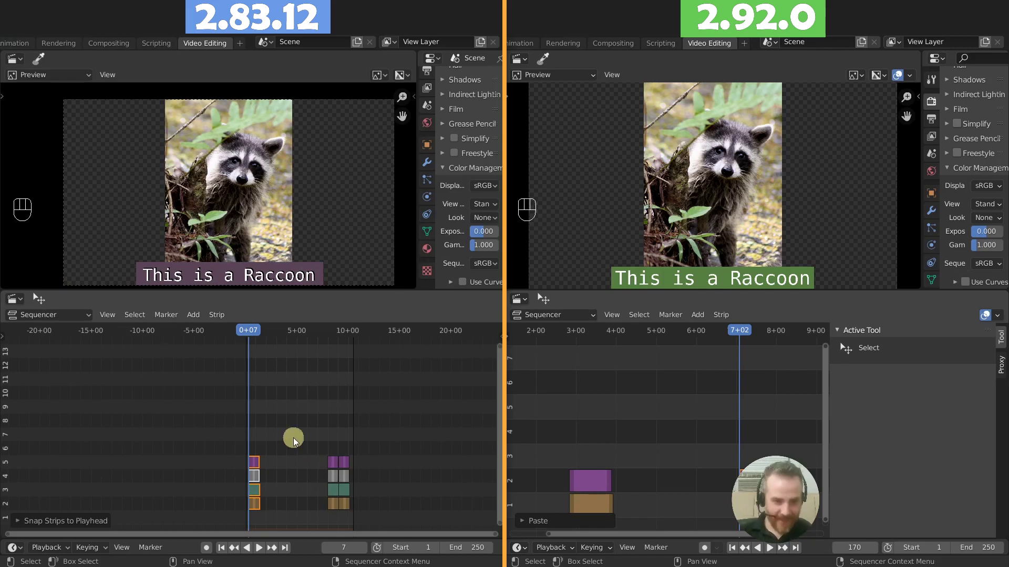
pyautogui.press('BackSpace')
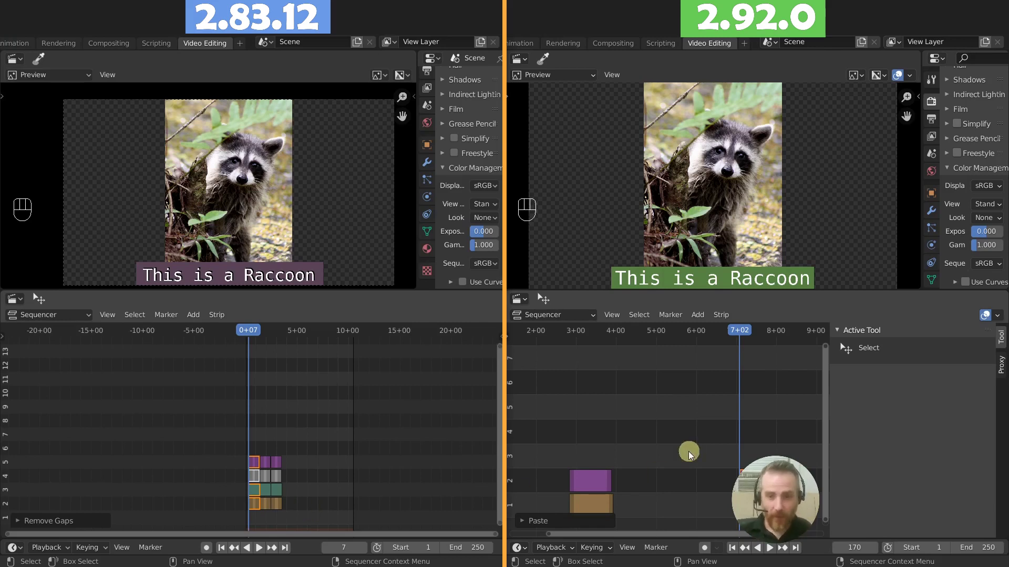
pyautogui.scroll(-6, 688, 451)
# Step: Slide all 2.92 strips later, return to frame 1, and Remove Gaps until strips start there packed
pyautogui.moveTo(667, 449); pyautogui.dragTo(604, 510)
pyautogui.press('g')
pyautogui.click(670, 510)
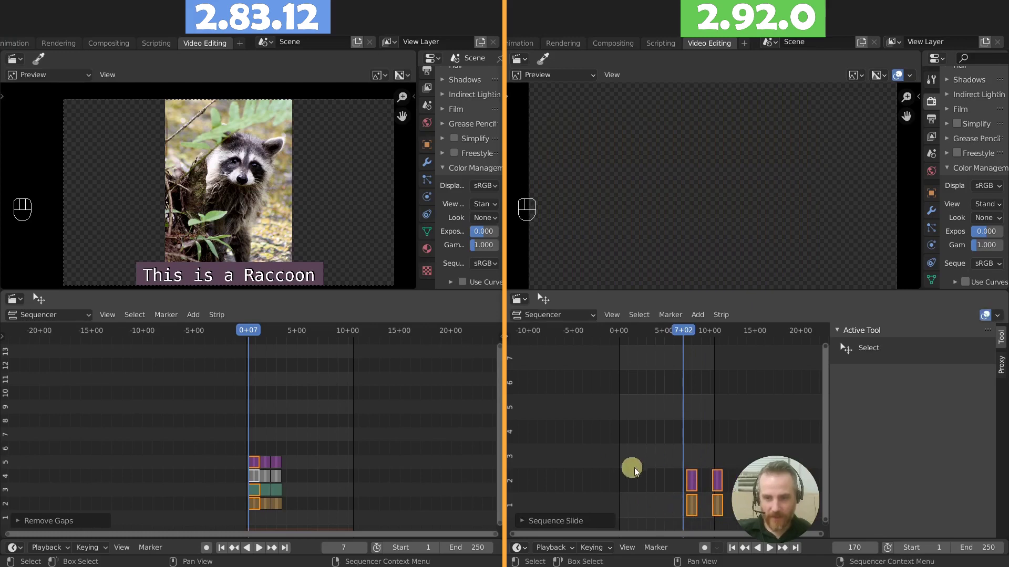
pyautogui.hotkey('shift', 'Left')
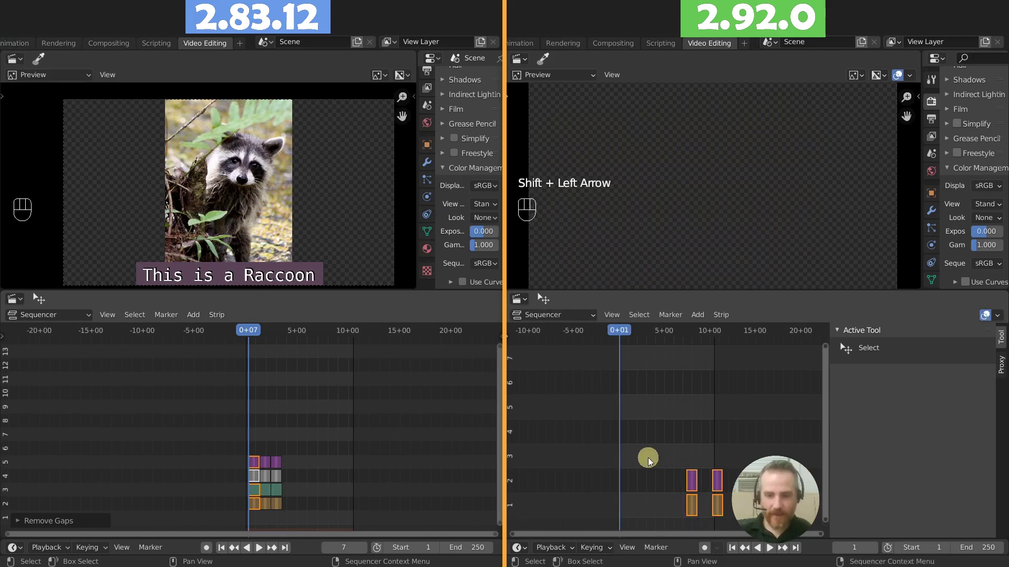
pyautogui.press('BackSpace')
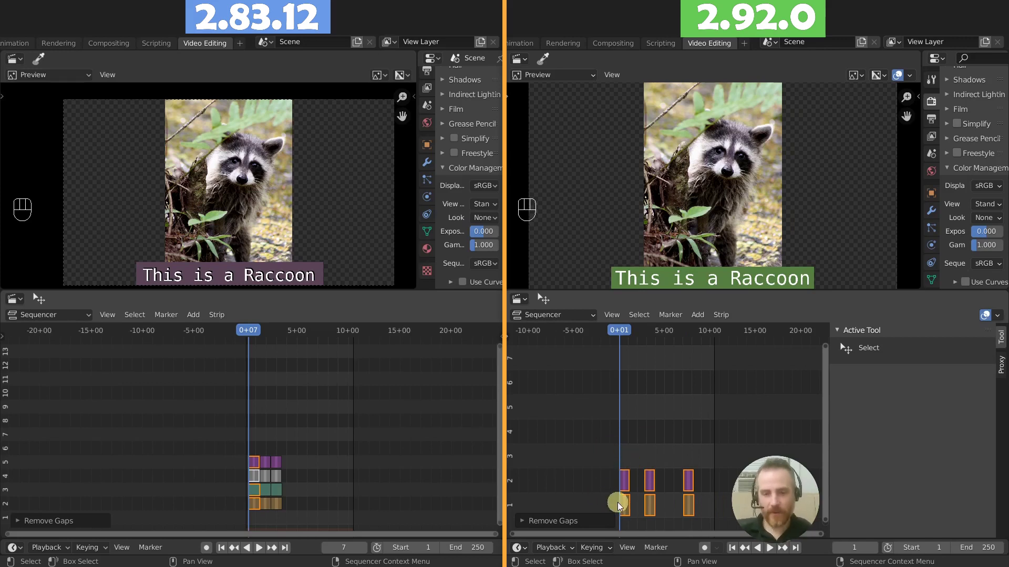
pyautogui.press('BackSpace')
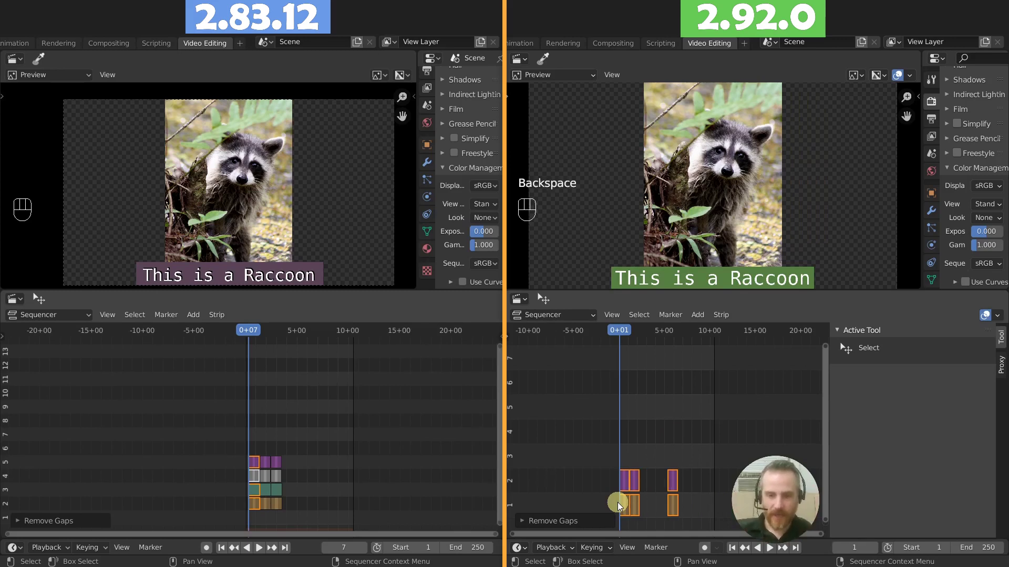
pyautogui.press('BackSpace')
pyautogui.press('BackSpace')
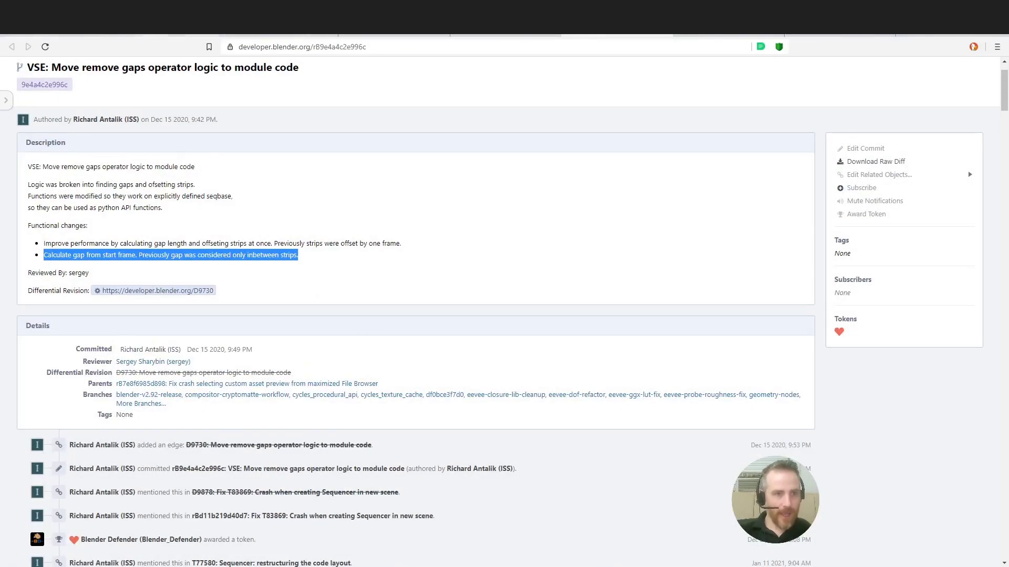
# Step: Back on the 2.92 release notes, open the 'VSE: Hide cache settings and adjust defaults' commit
pyautogui.hotkey('ctrl', 'w')
pyautogui.moveTo(205, 384); pyautogui.dragTo(353, 393)
pyautogui.click(364, 383)
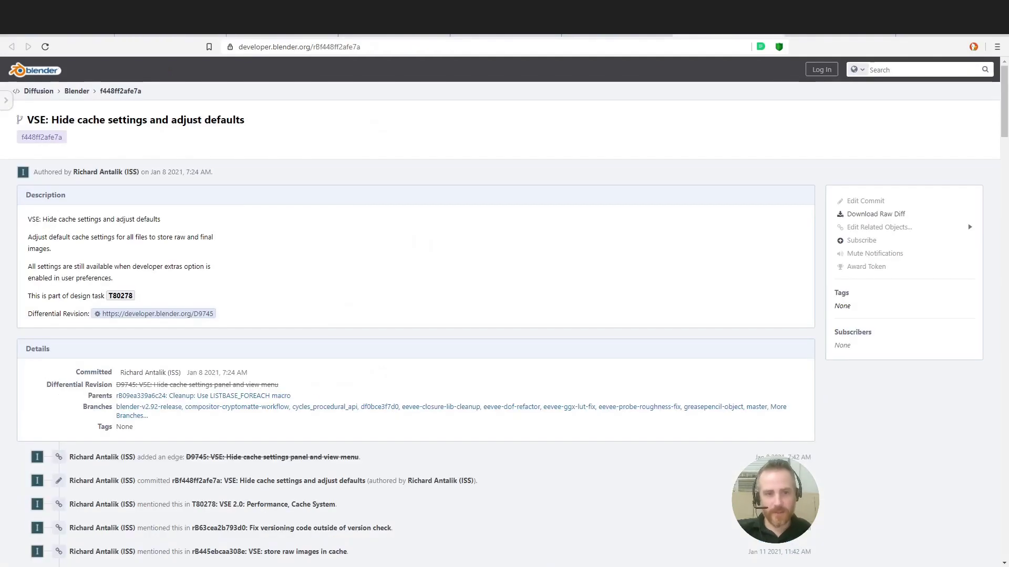
# Step: Highlight the commit's sentences on default cache settings and developer extras, then return to Blender
pyautogui.moveTo(36, 237); pyautogui.dragTo(217, 244)
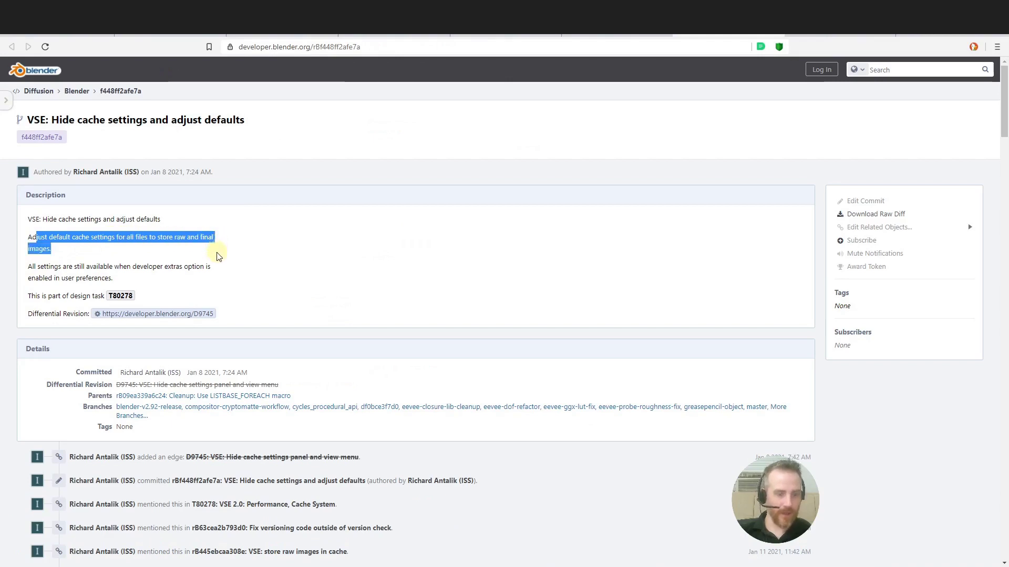
pyautogui.click(42, 267)
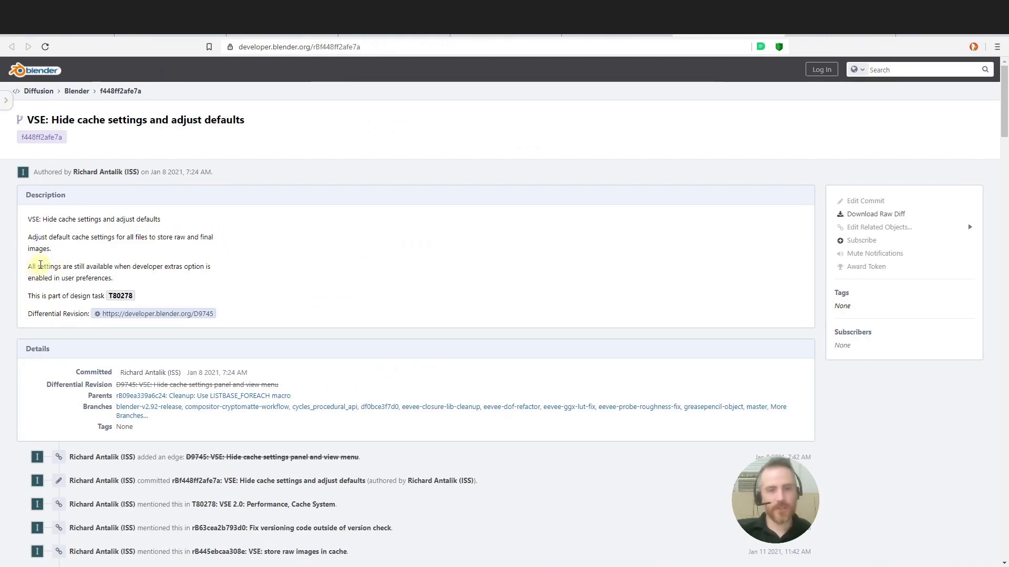
pyautogui.moveTo(29, 267); pyautogui.dragTo(206, 276)
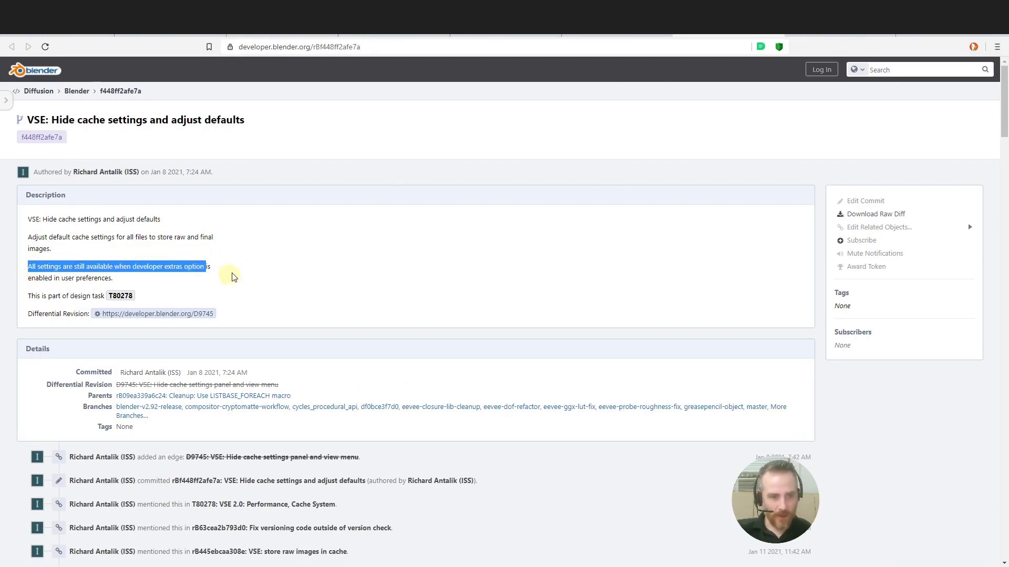
pyautogui.hotkey('alt', 'Tab')
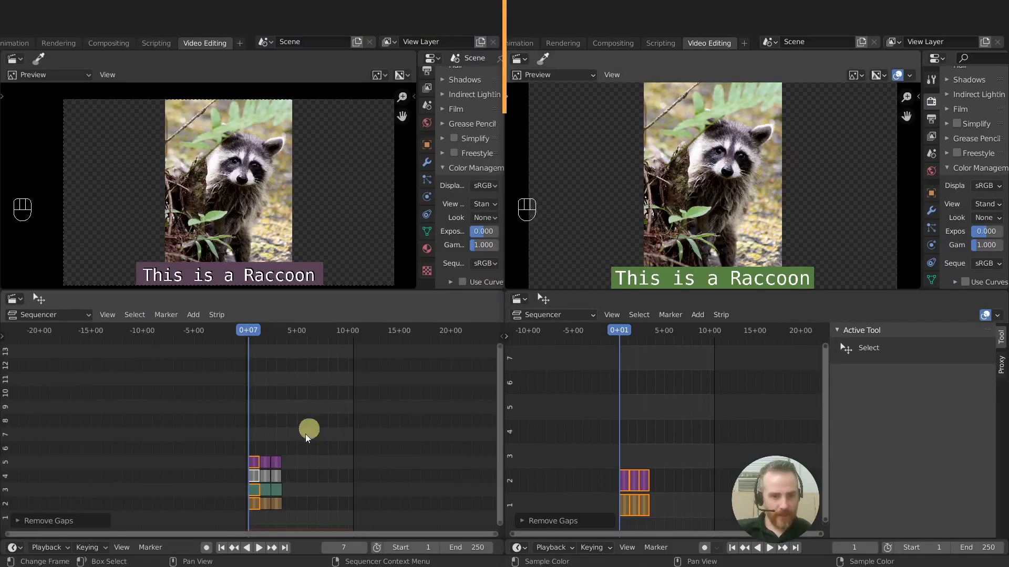
# Step: Play and stop the 2.83 and 2.92 timelines with strips deselected, then return to frame 1
pyautogui.press('space')
pyautogui.press('space')
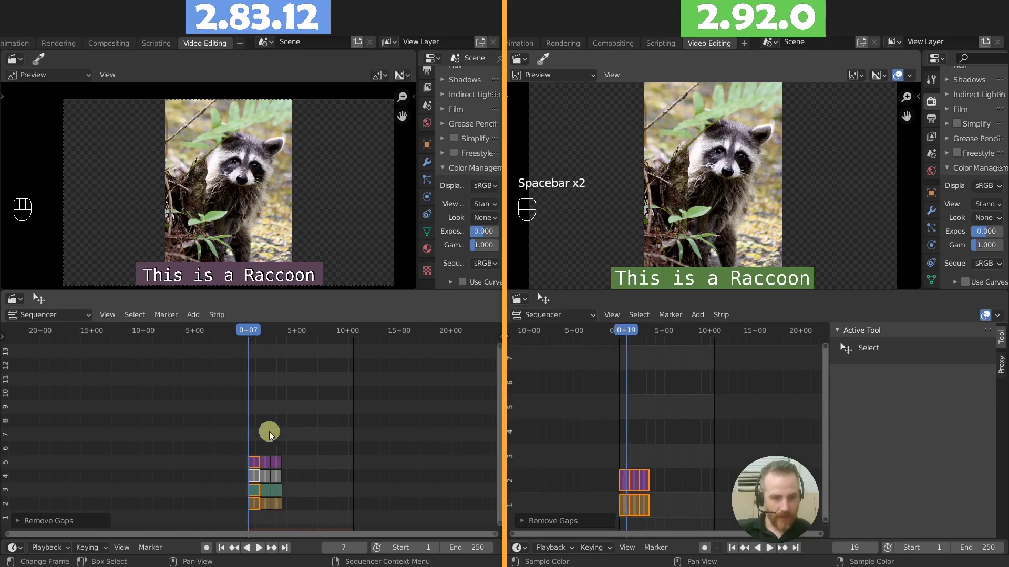
pyautogui.click(273, 429)
pyautogui.press('space')
pyautogui.moveTo(263, 517); pyautogui.dragTo(283, 521)
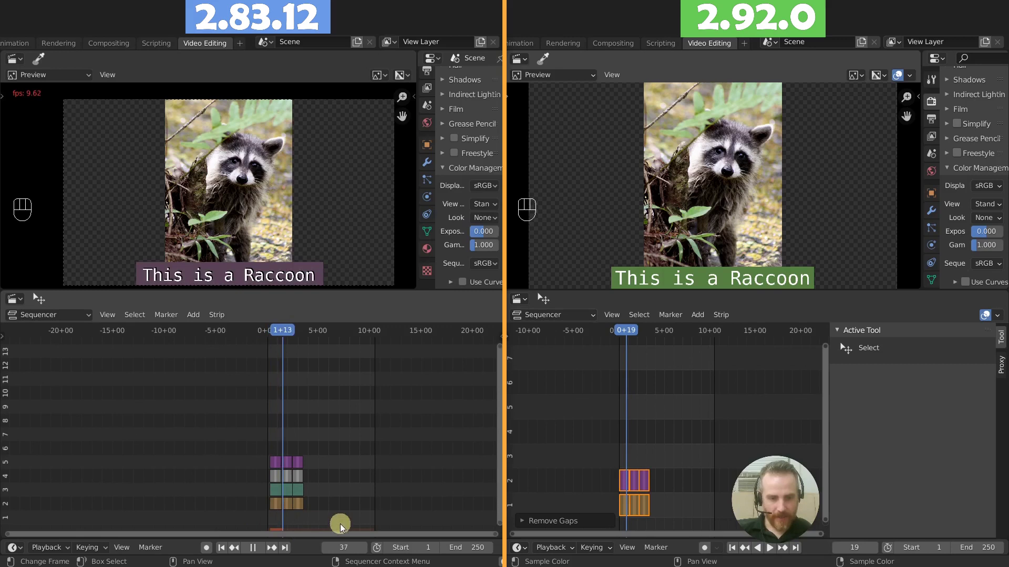
pyautogui.moveTo(339, 525); pyautogui.dragTo(284, 526)
pyautogui.press('space')
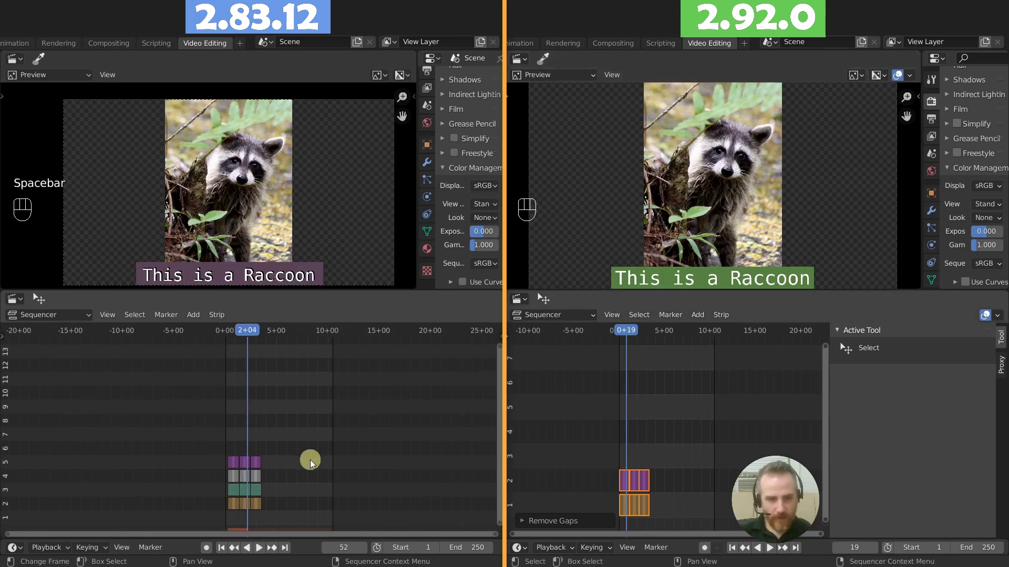
pyautogui.press('space')
pyautogui.click(636, 436)
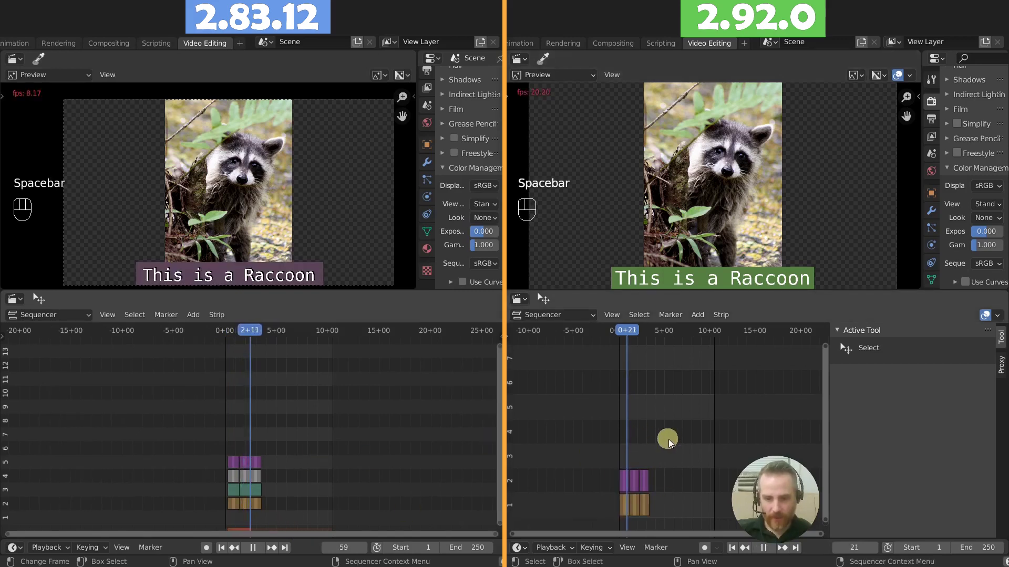
pyautogui.press('space')
pyautogui.hotkey('shift', 'Left')
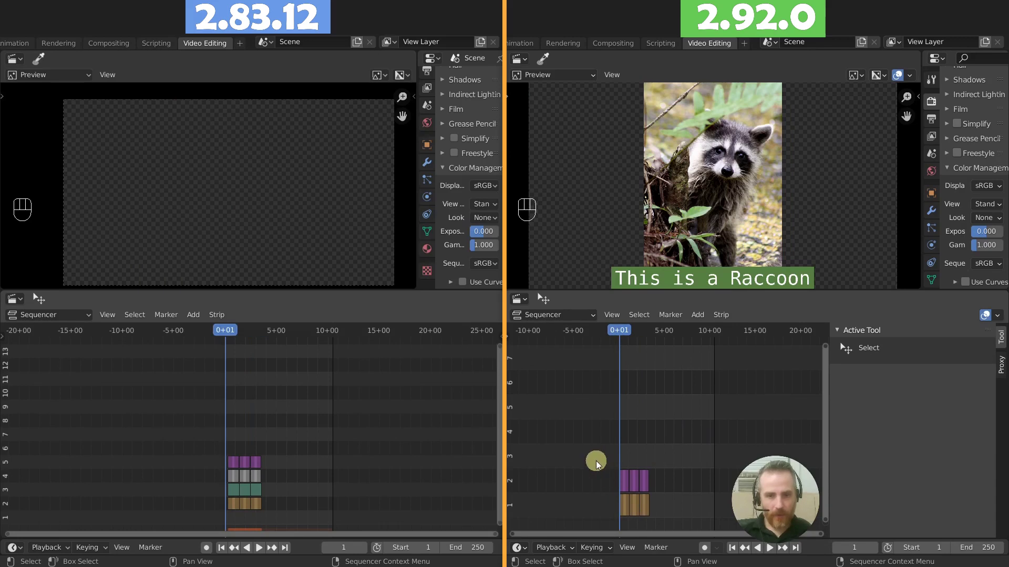
pyautogui.click(613, 315)
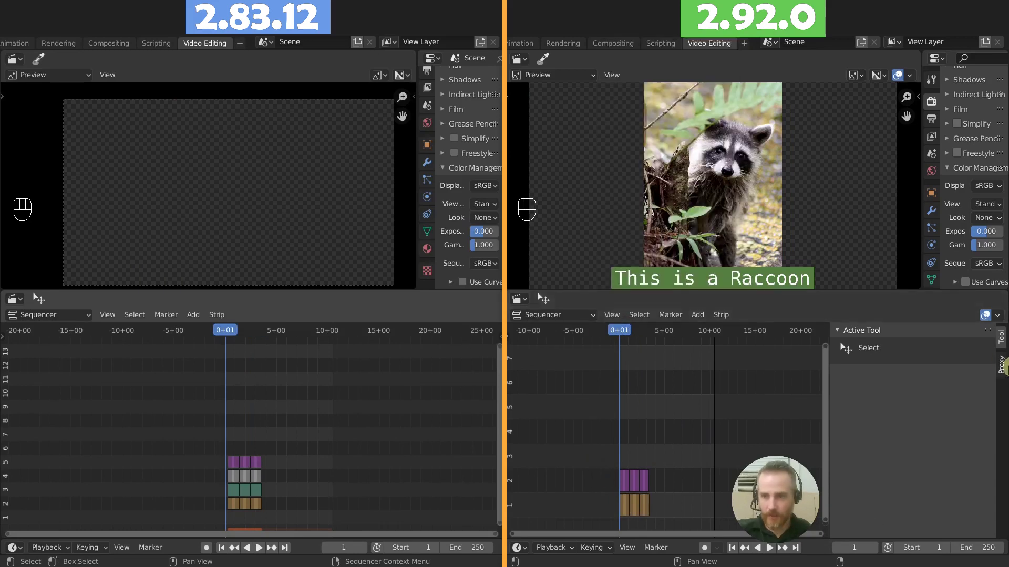
# Step: Show 2.92's Proxy Settings and select the channel 1 strip to reveal its Strip Proxy & Timecode panel
pyautogui.click(1001, 363)
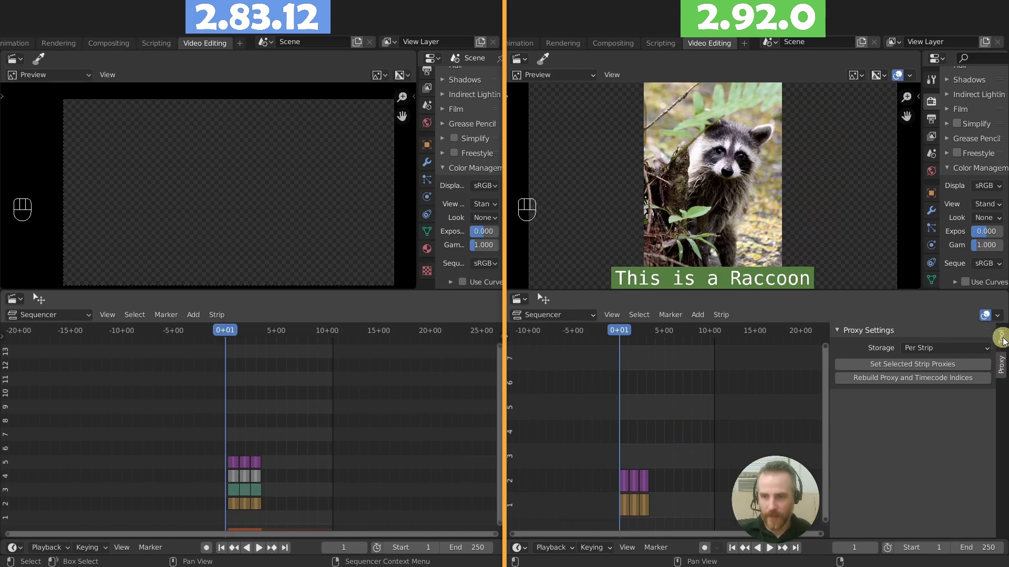
pyautogui.click(624, 506)
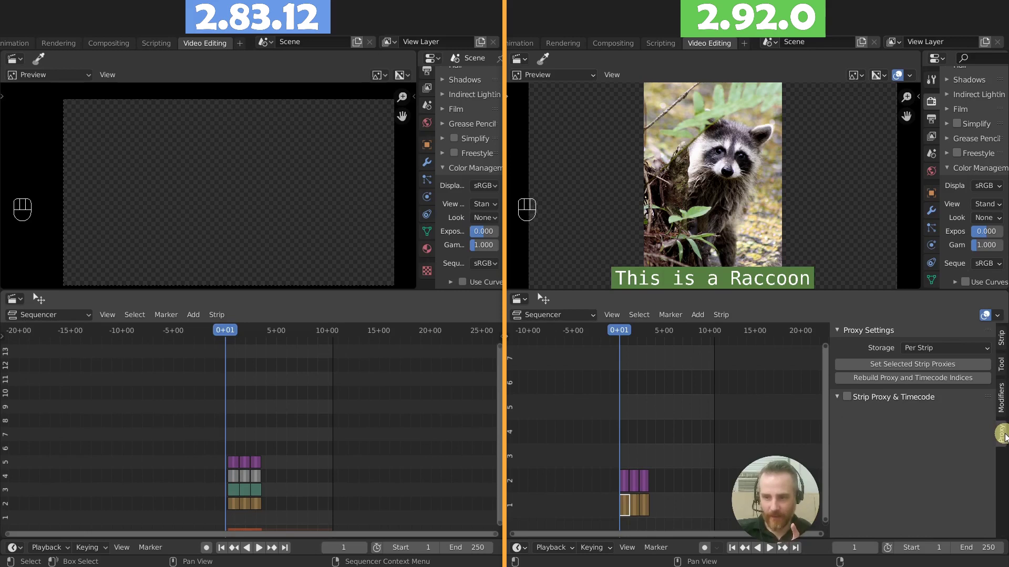
# Step: Turn on Developer Extras in 2.83's Interface preferences
pyautogui.scroll(5, 540, 44)
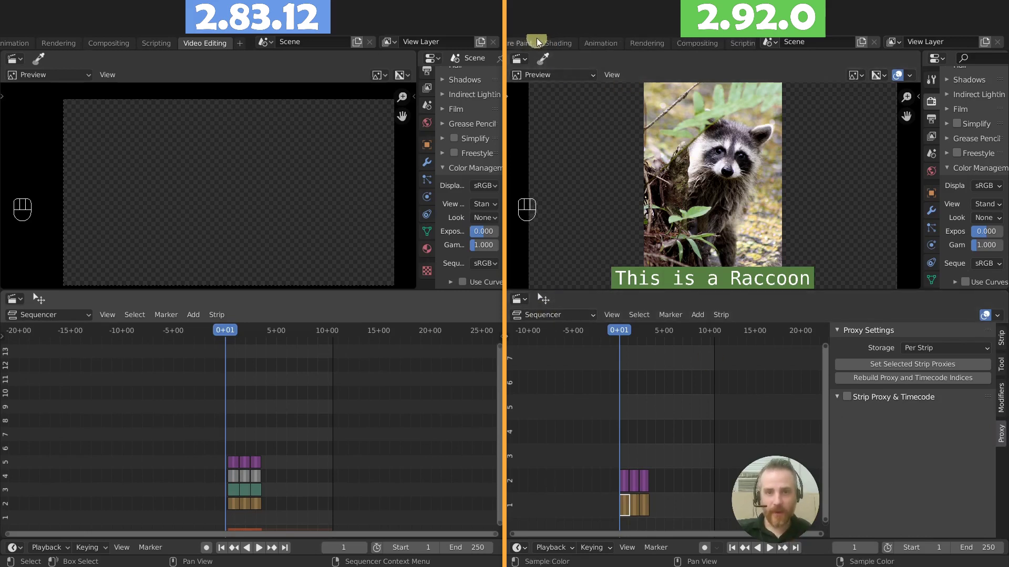
pyautogui.scroll(3, 540, 44)
pyautogui.click(552, 41)
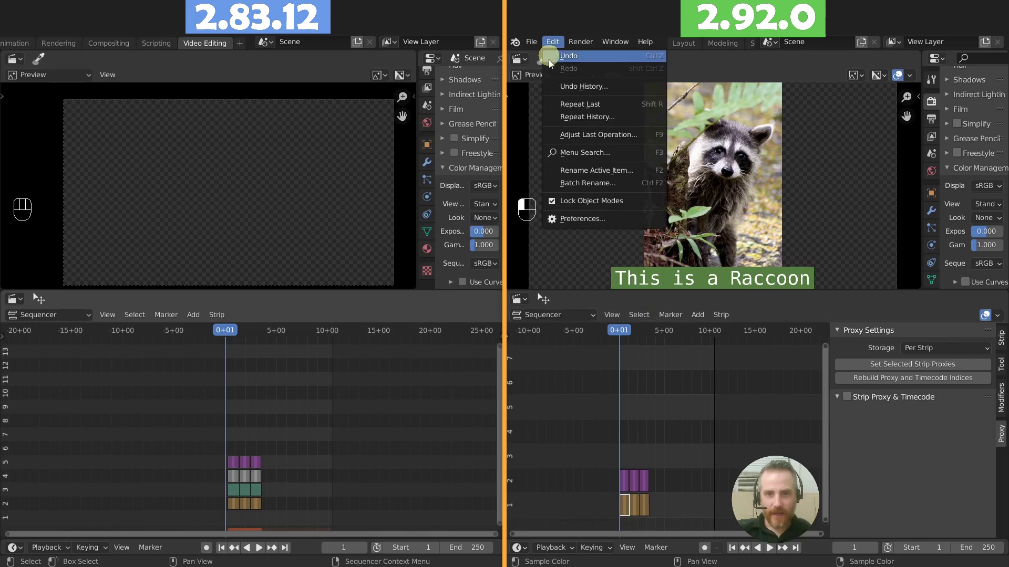
pyautogui.click(568, 226)
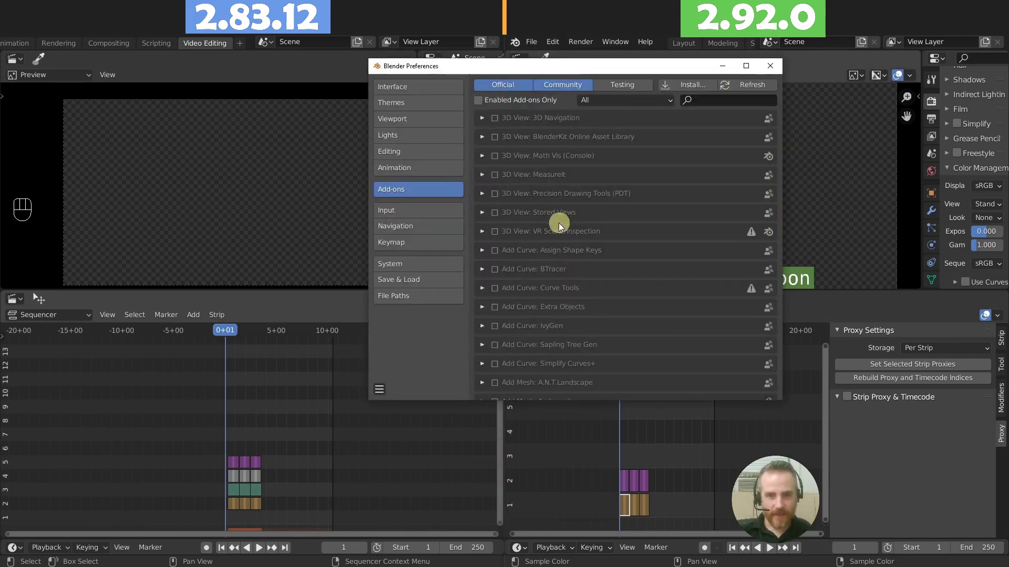
pyautogui.click(409, 87)
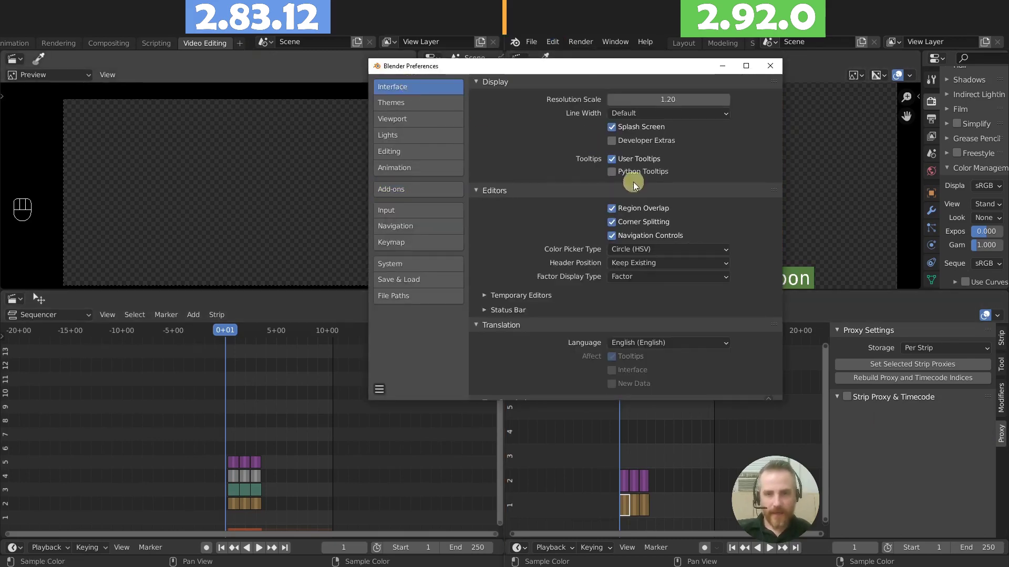
pyautogui.click(640, 143)
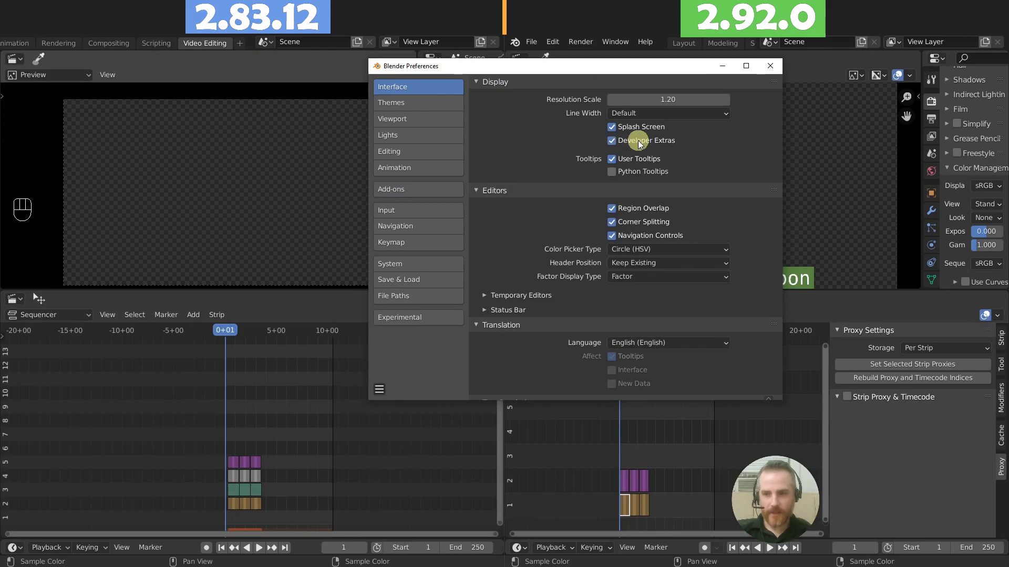
# Step: Switch 2.92's sequencer sidebar between Cache and Proxy settings, finishing on Proxy
pyautogui.click(1002, 437)
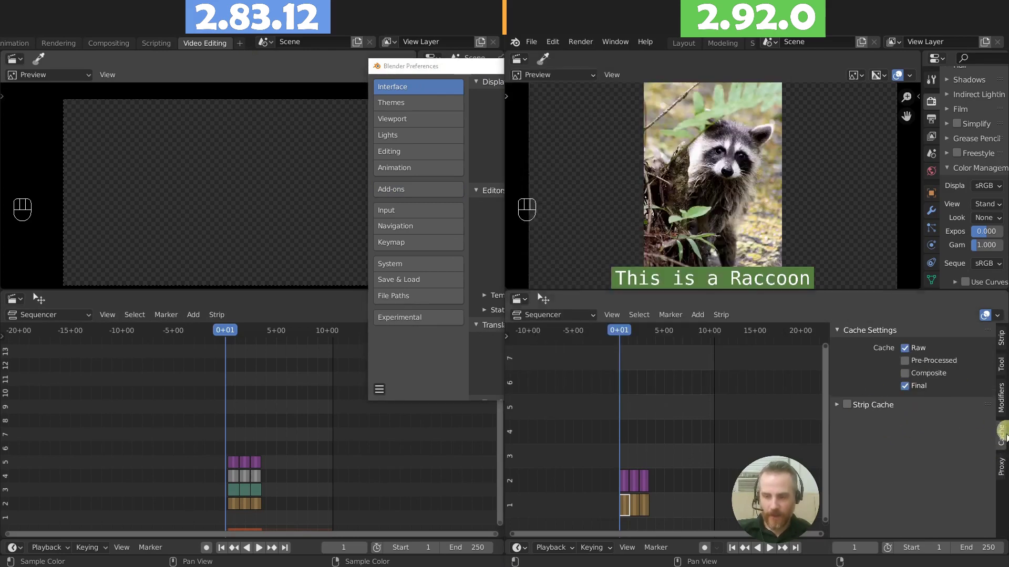
pyautogui.click(1003, 471)
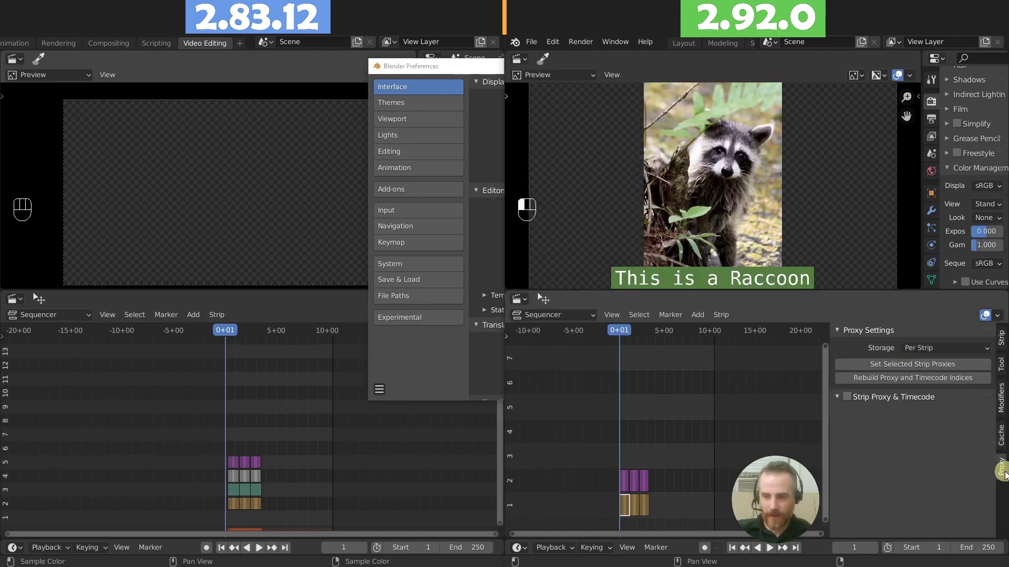
pyautogui.click(1004, 440)
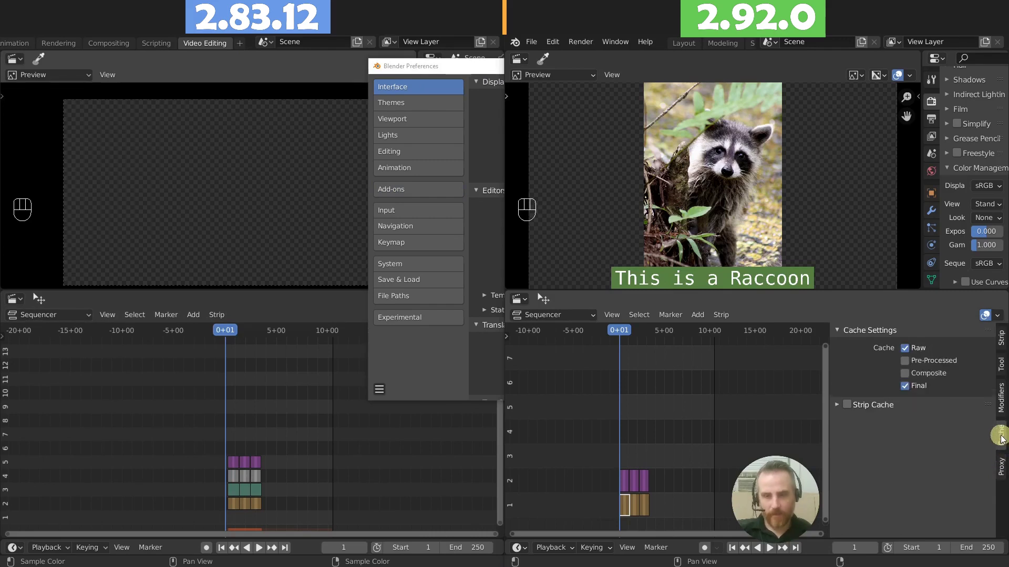
pyautogui.click(1004, 471)
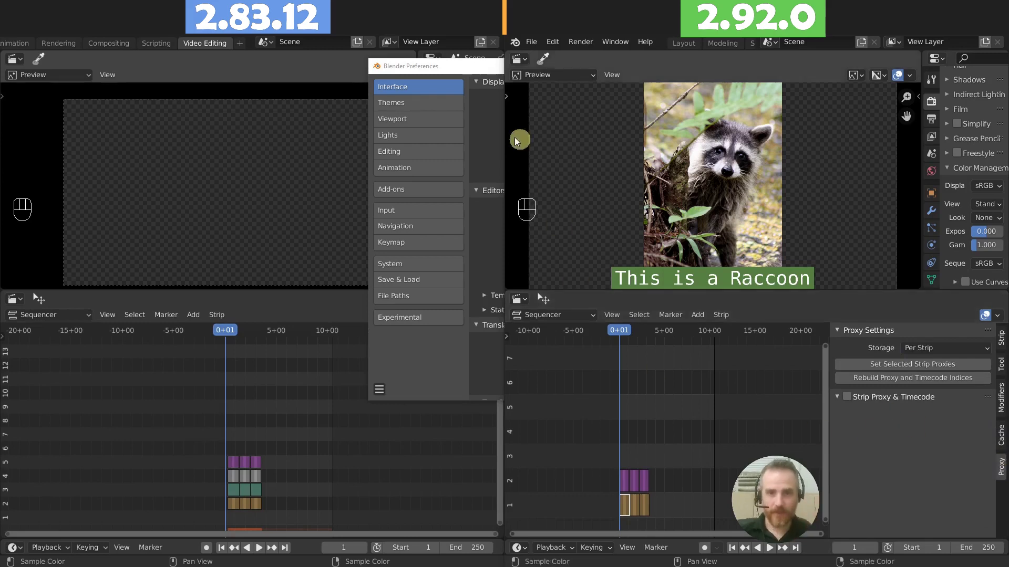
pyautogui.click(477, 71)
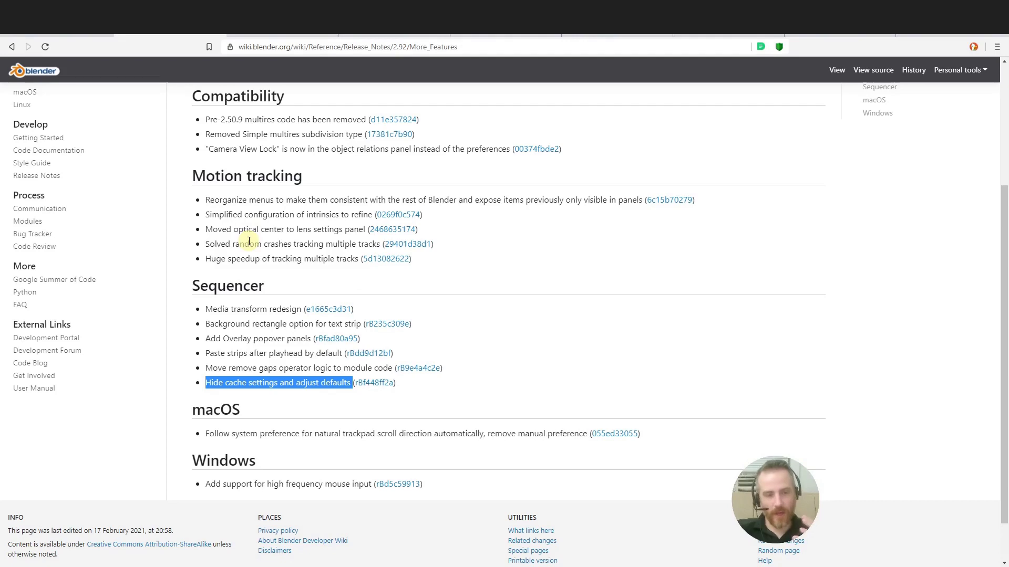
# Step: Highlight the faster multi-track tracking note, then the new Exposure compositor node note
pyautogui.click(215, 199)
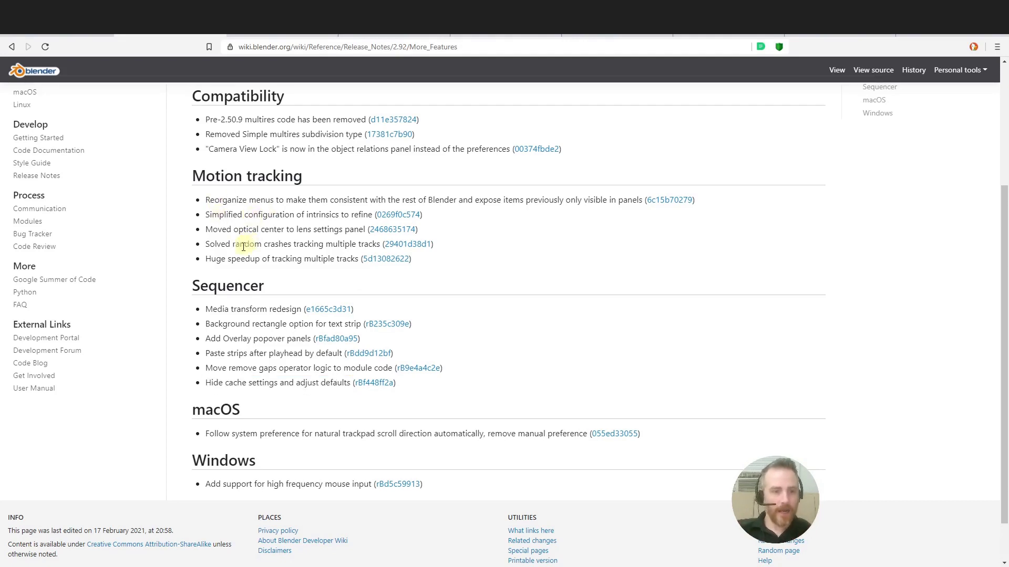
pyautogui.moveTo(412, 259); pyautogui.dragTo(280, 262)
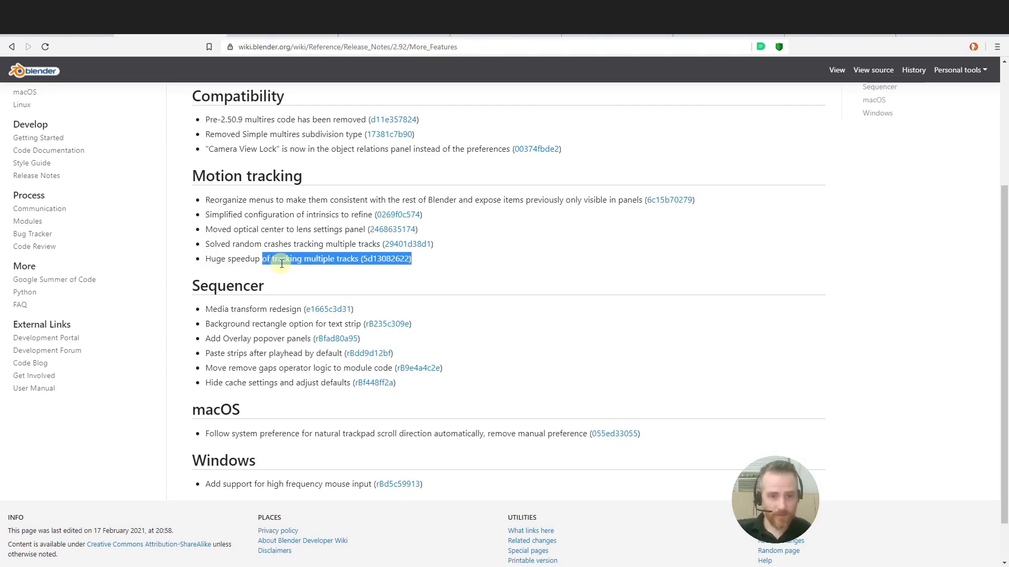
pyautogui.scroll(1, 282, 263)
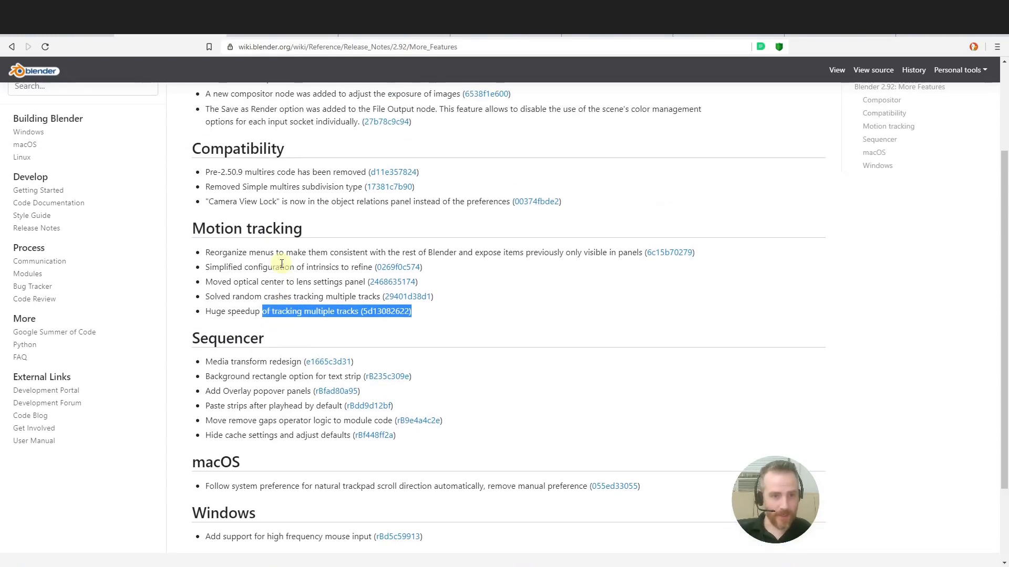
pyautogui.scroll(3, 281, 263)
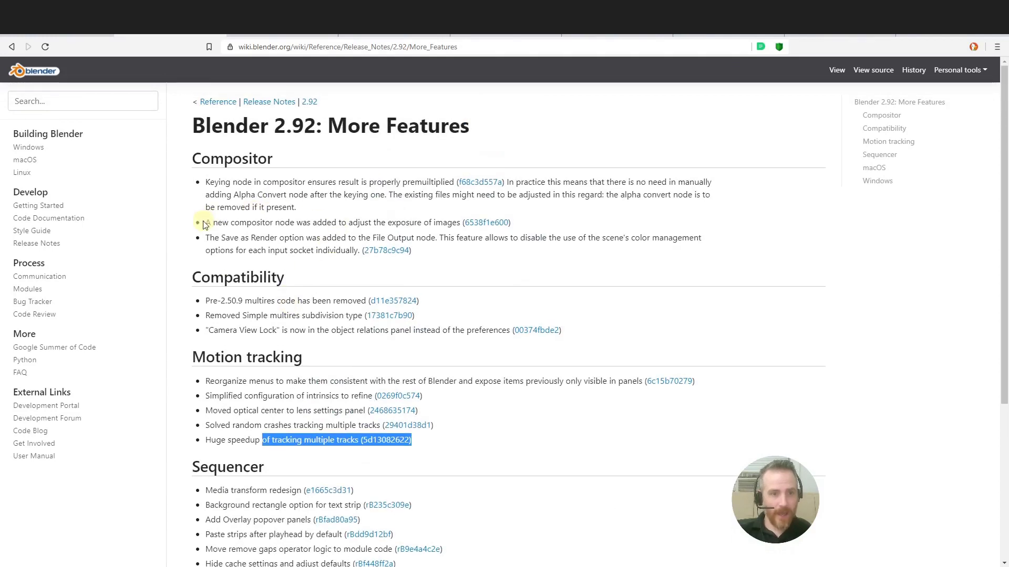
pyautogui.moveTo(205, 224); pyautogui.dragTo(447, 225)
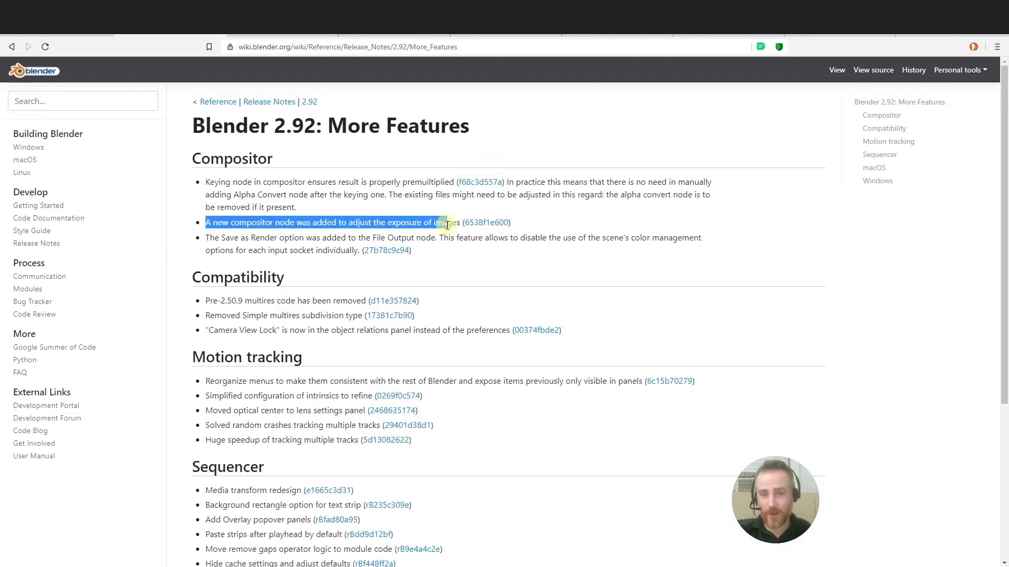
pyautogui.click(403, 227)
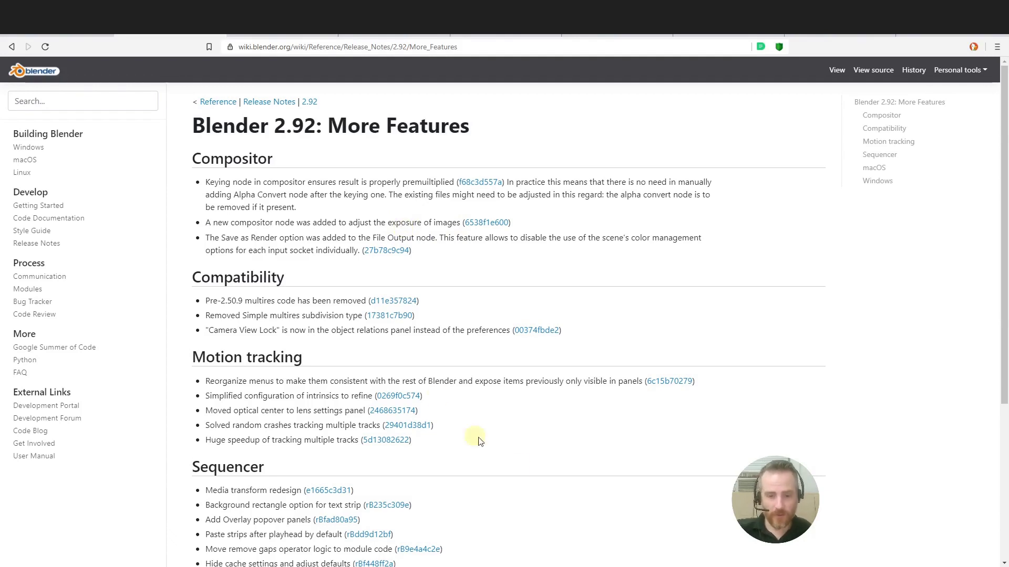
pyautogui.hotkey('alt', 'Tab')
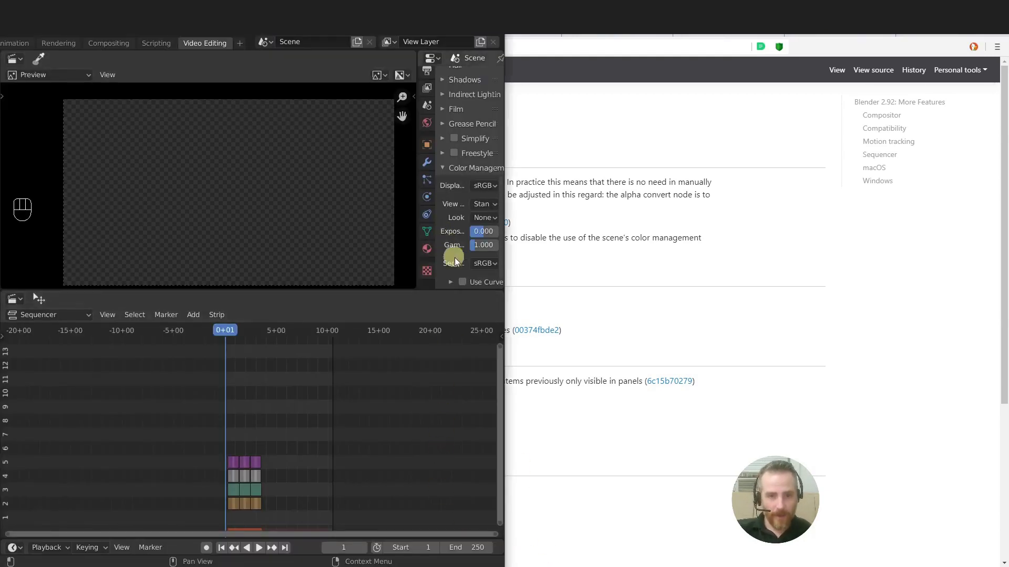
# Step: Widen 2.83's Properties editor and try the Color Management Exposure slider, leaving it at 0.000
pyautogui.scroll(3, 478, 252)
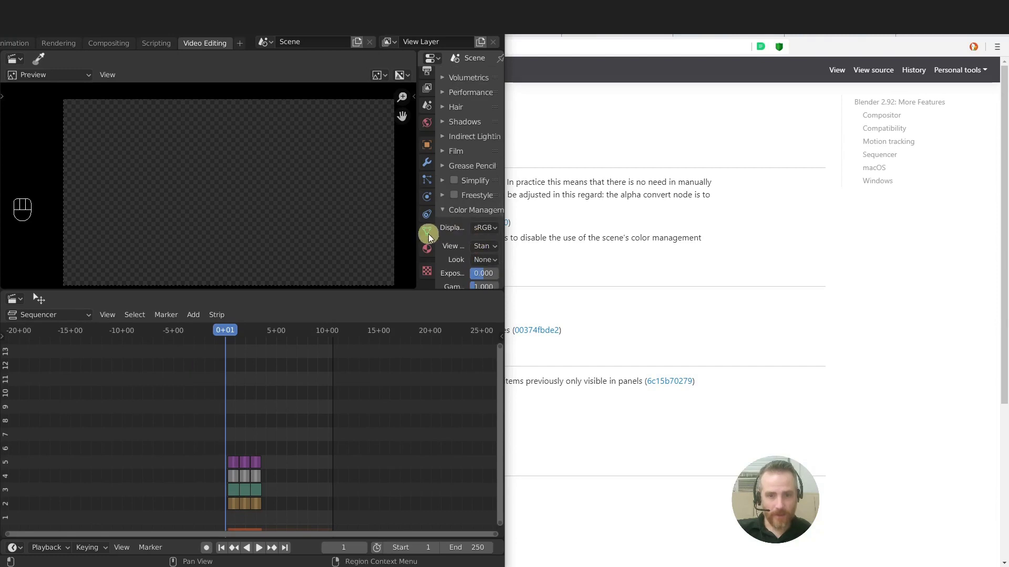
pyautogui.moveTo(418, 235); pyautogui.dragTo(352, 232)
pyautogui.scroll(-2, 444, 236)
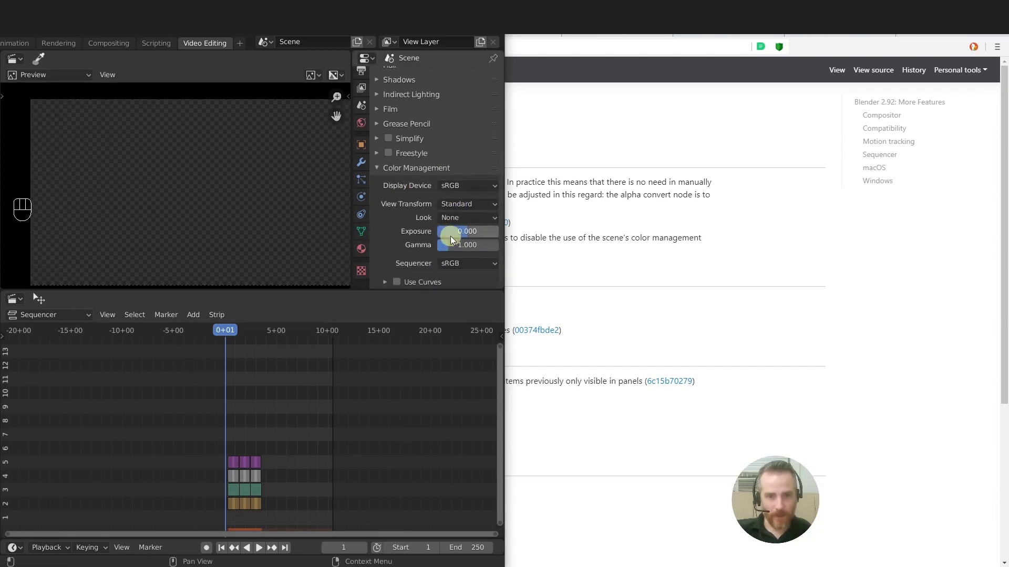
pyautogui.moveTo(465, 231)
pyautogui.mouseDown()
pyautogui.moveTo(478, 233)
pyautogui.moveTo(468, 235)
pyautogui.mouseUp()
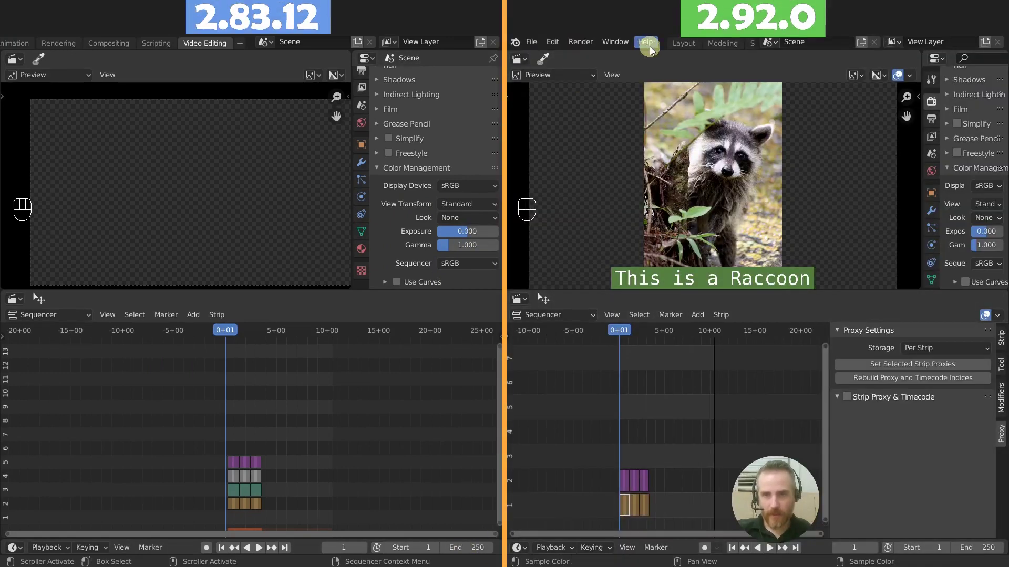
# Step: Switch 2.92 to the Compositing workspace, enable Use Nodes, and move Render Layers left
pyautogui.scroll(-3, 695, 44)
pyautogui.scroll(-2, 693, 43)
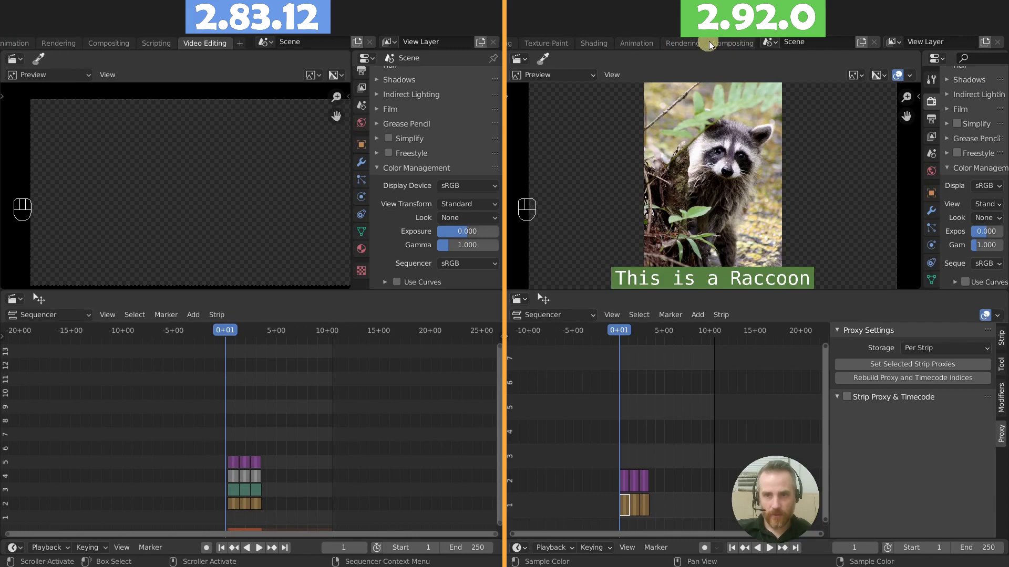
pyautogui.click(708, 41)
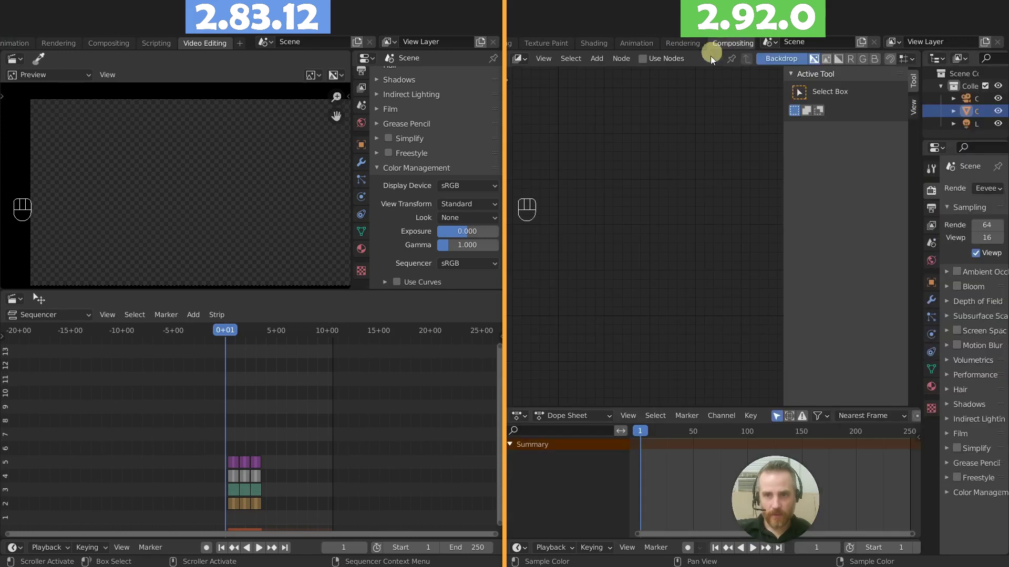
pyautogui.click(654, 60)
pyautogui.scroll(-4, 614, 210)
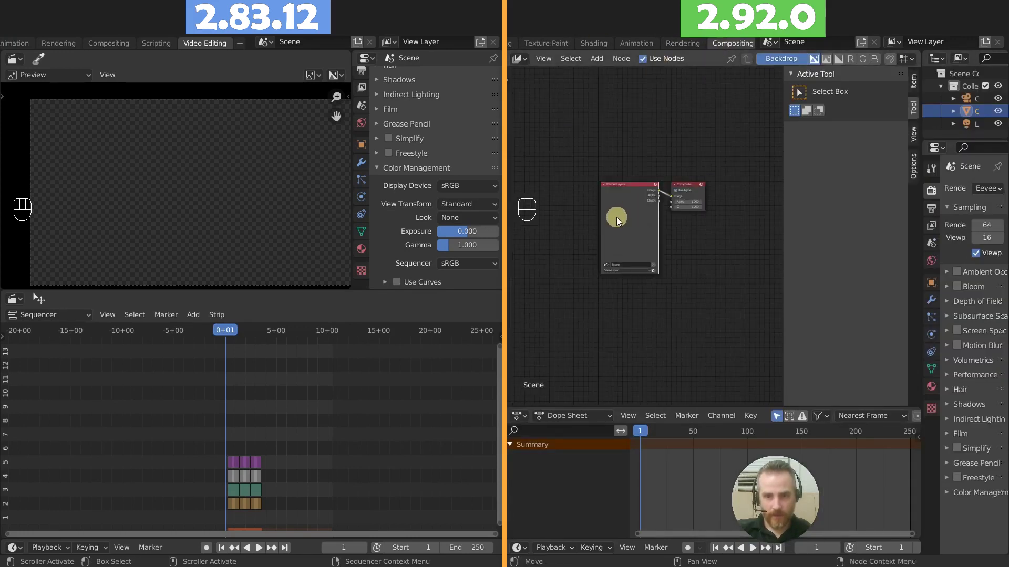
pyautogui.moveTo(617, 221); pyautogui.dragTo(520, 205)
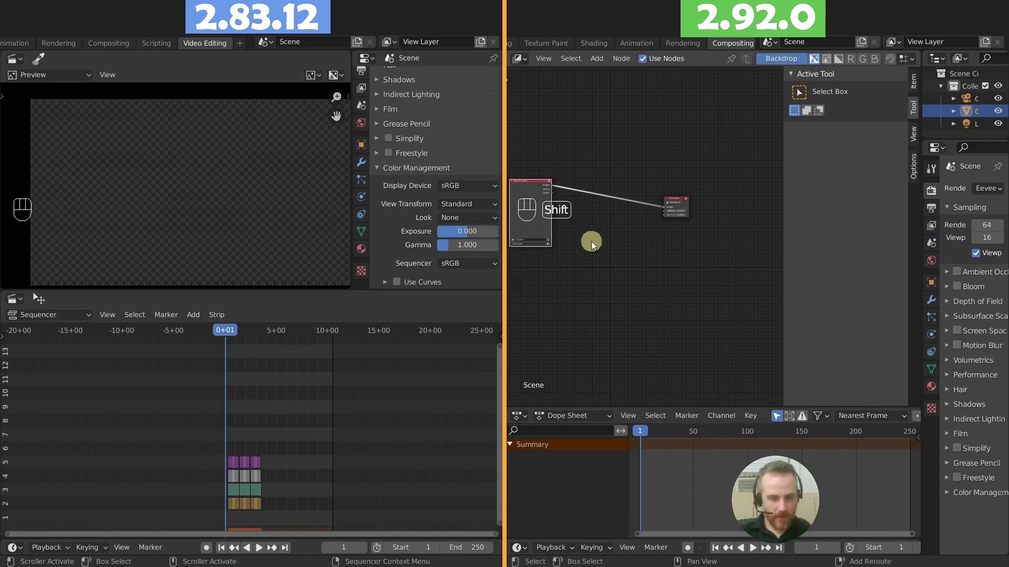
# Step: Add an Exposure node onto the Render Layers–Composite link and select Render Layers
pyautogui.hotkey('shift', 'a')
pyautogui.write('image')
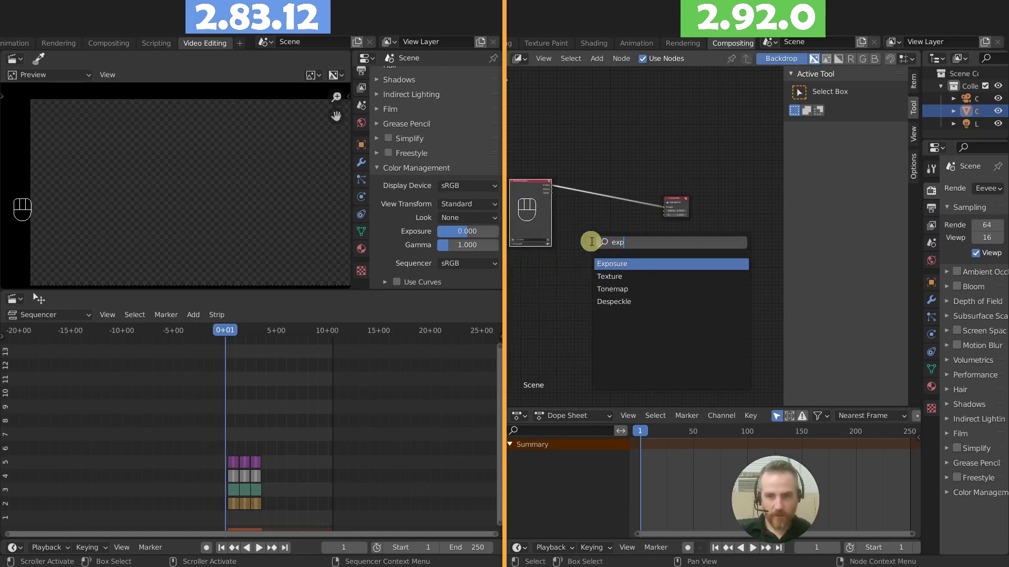
pyautogui.press('Return')
pyautogui.click(575, 186)
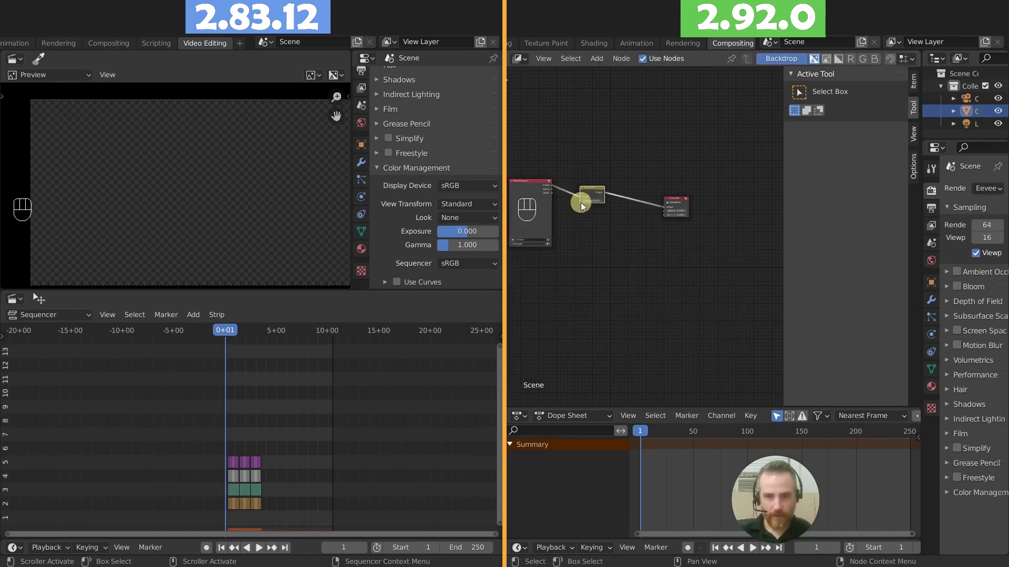
pyautogui.scroll(4, 547, 179)
pyautogui.scroll(-2, 664, 262)
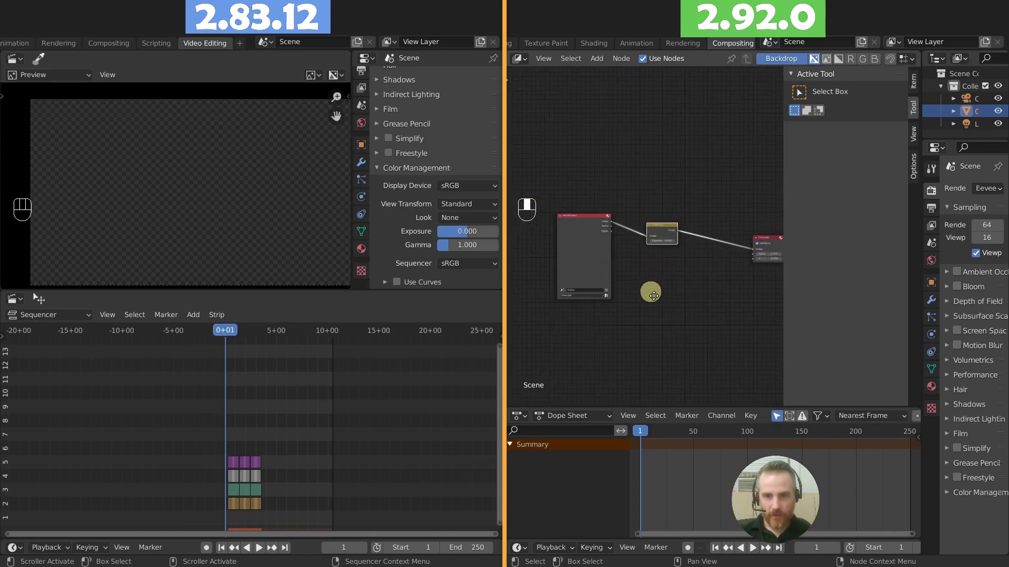
pyautogui.scroll(-1, 704, 305)
pyautogui.moveTo(600, 299); pyautogui.dragTo(562, 299)
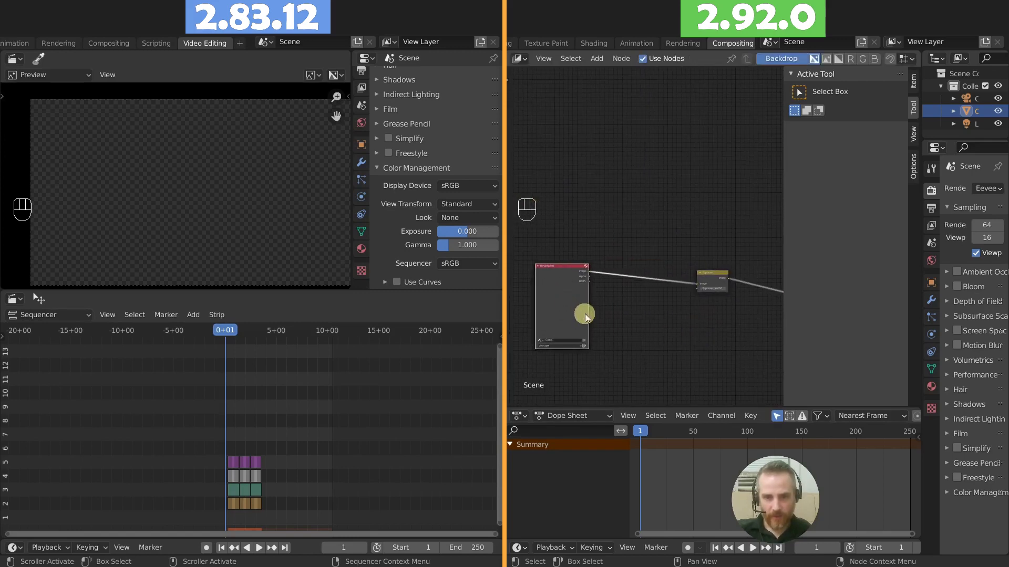
pyautogui.click(556, 301)
# Step: Replace Render Layers with the raccoon photo image node, linked into the Exposure node
pyautogui.press('x')
pyautogui.scroll(-1, 629, 366)
pyautogui.scroll(1, 628, 366)
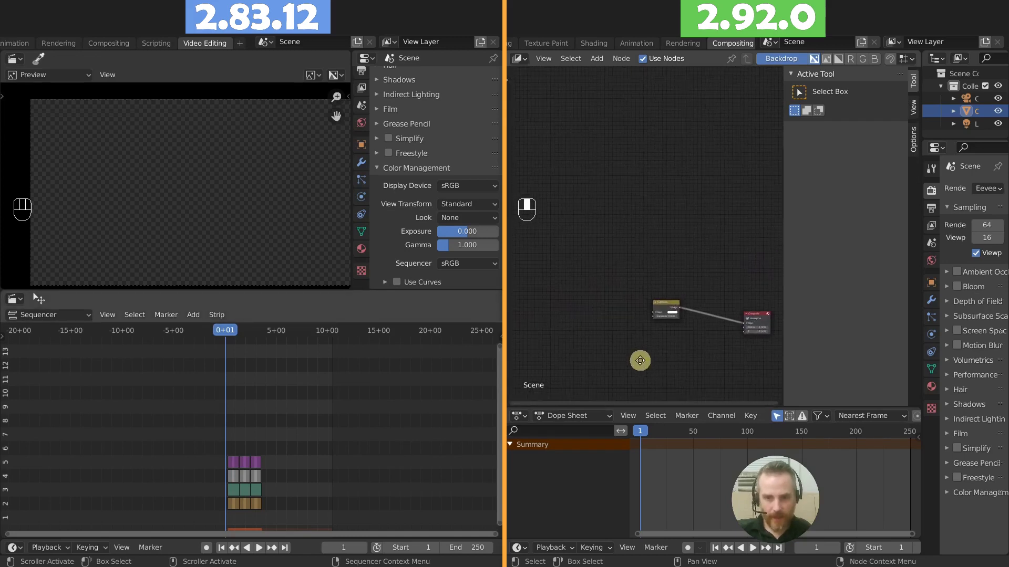
pyautogui.hotkey('alt', 'Tab')
pyautogui.moveTo(411, 464); pyautogui.dragTo(601, 342)
pyautogui.click(558, 255)
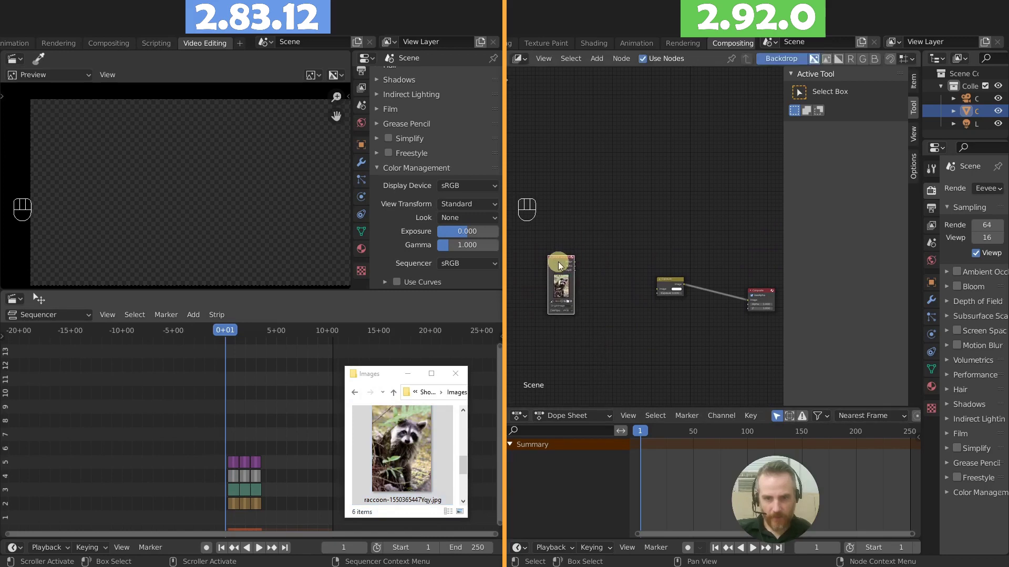
pyautogui.moveTo(575, 260); pyautogui.dragTo(659, 289)
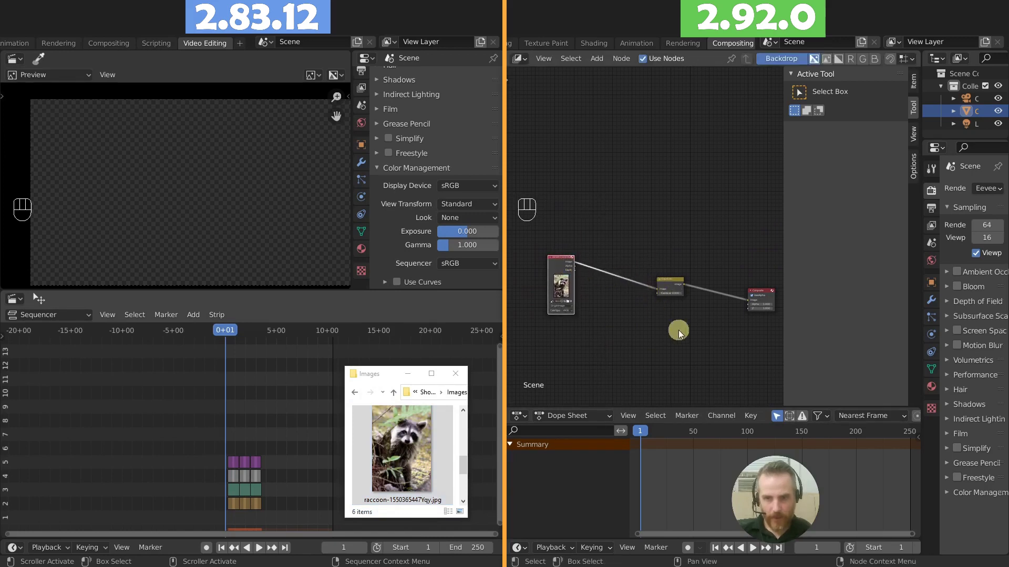
# Step: Add a Viewer node to preview on the backdrop and set Exposure to 0.200
pyautogui.scroll(-1, 716, 241)
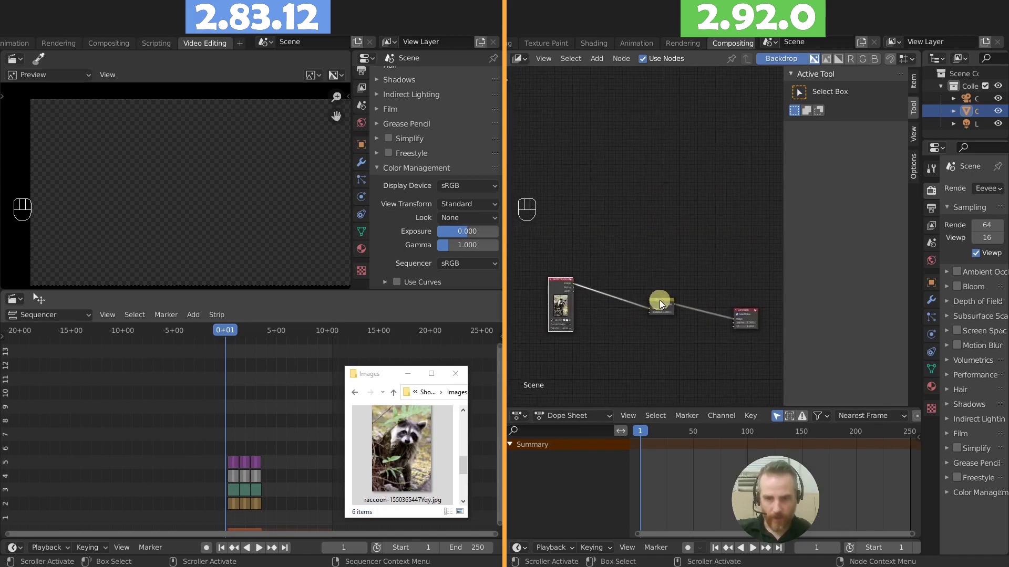
pyautogui.keyDown('ctrl'); pyautogui.keyDown('shift'); pyautogui.click(664, 301); pyautogui.keyUp('shift'); pyautogui.keyUp('ctrl')
pyautogui.moveTo(700, 292); pyautogui.dragTo(759, 280)
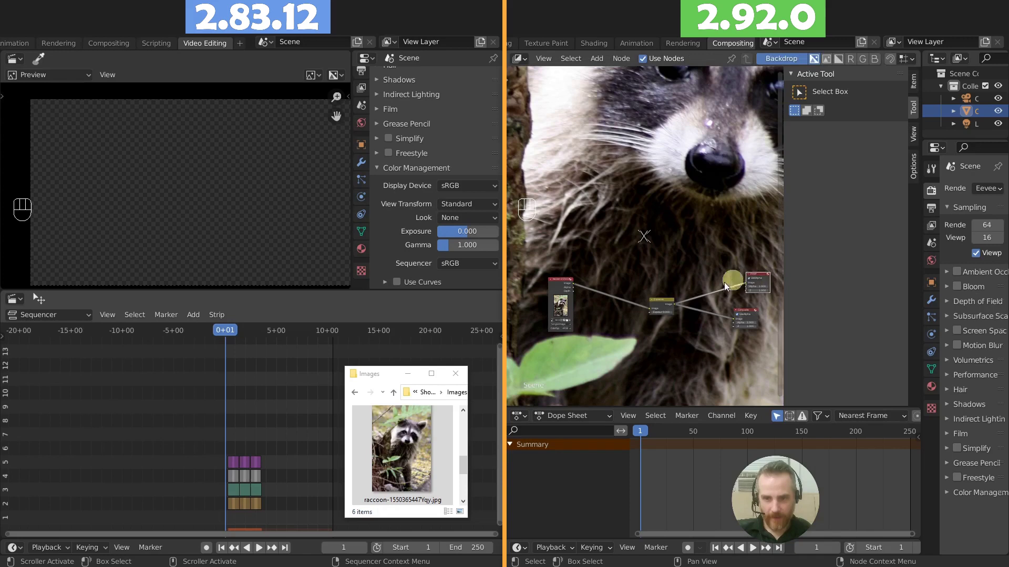
pyautogui.press('v')
pyautogui.press('v')
pyautogui.press('v')
pyautogui.press('v')
pyautogui.press('v')
pyautogui.press('v')
pyautogui.press('v')
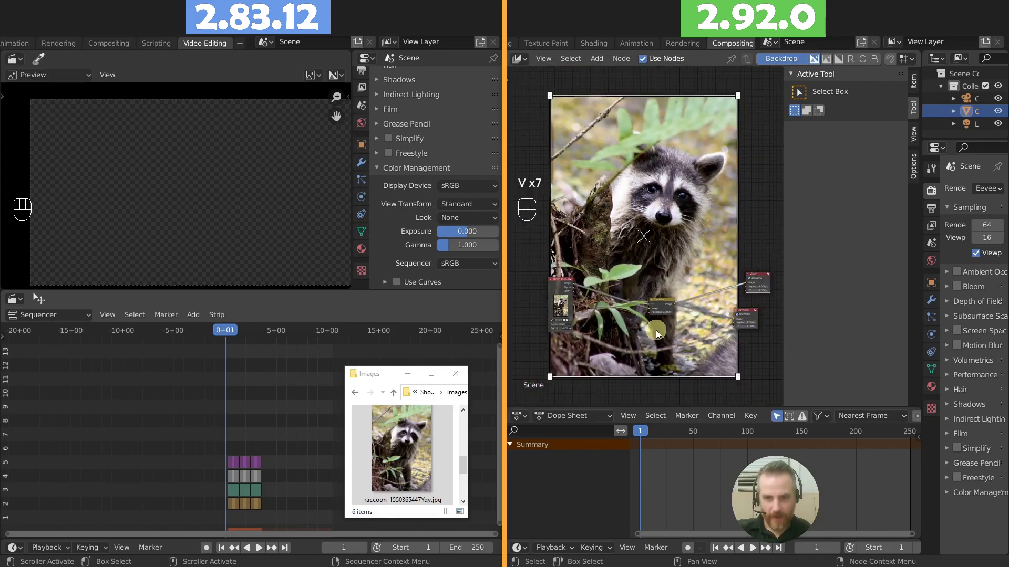
pyautogui.scroll(4, 670, 313)
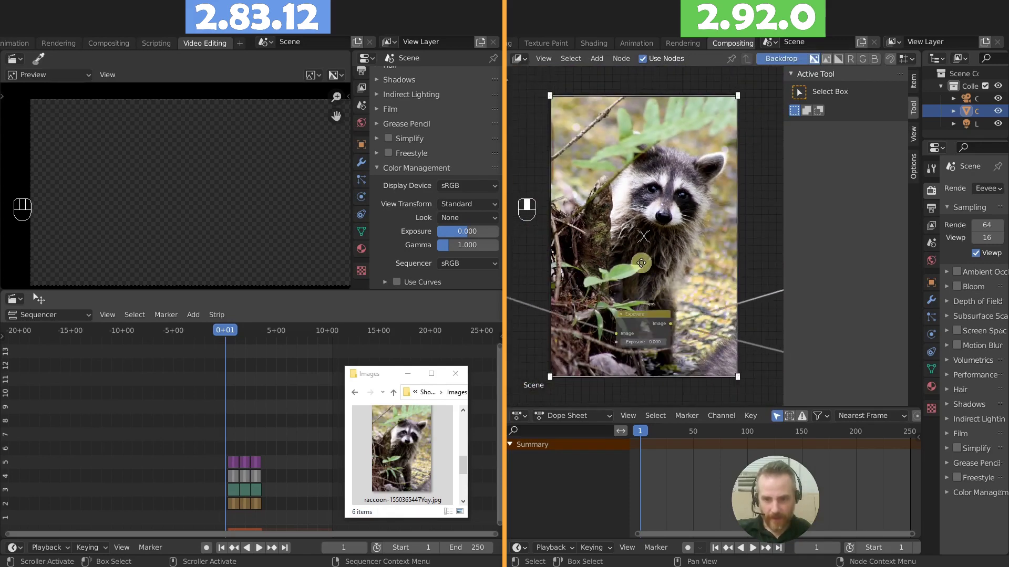
pyautogui.moveTo(640, 334); pyautogui.dragTo(466, 495)
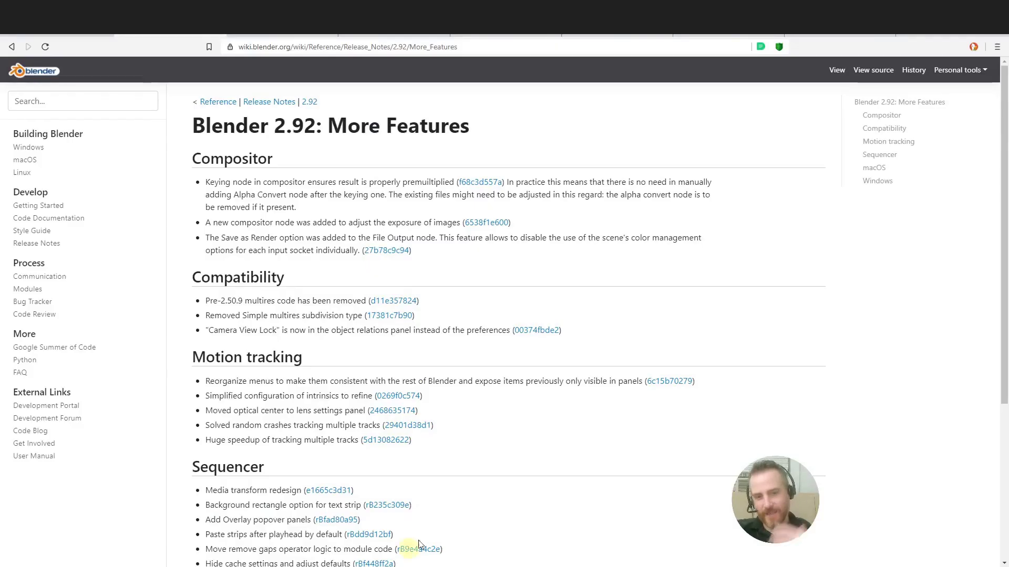